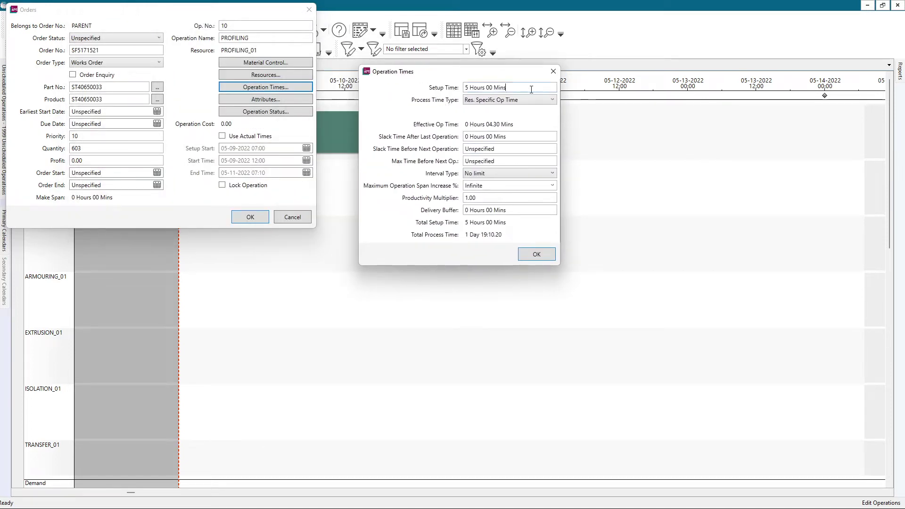
Step: Check the setup time of the PROFILING operation and close its order details
{"action": "left_click_drag", "start_coordinate": [509, 88], "coordinate": [446, 87]}
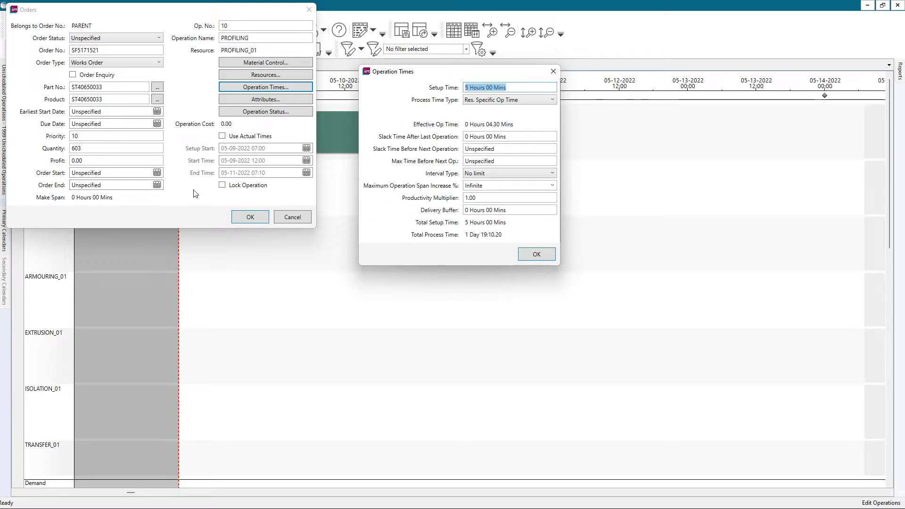
{"action": "left_click", "coordinate": [472, 87]}
{"action": "left_click", "coordinate": [536, 254]}
{"action": "left_click", "coordinate": [250, 217]}
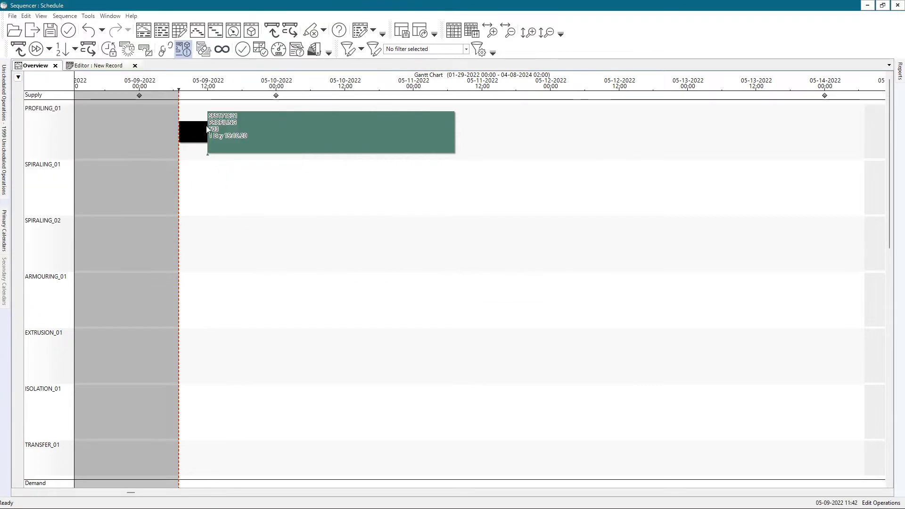
Step: Examine the PROFILING operation's times and the available process time types, keeping Res. Specific Op Time
{"action": "double_click", "coordinate": [256, 140]}
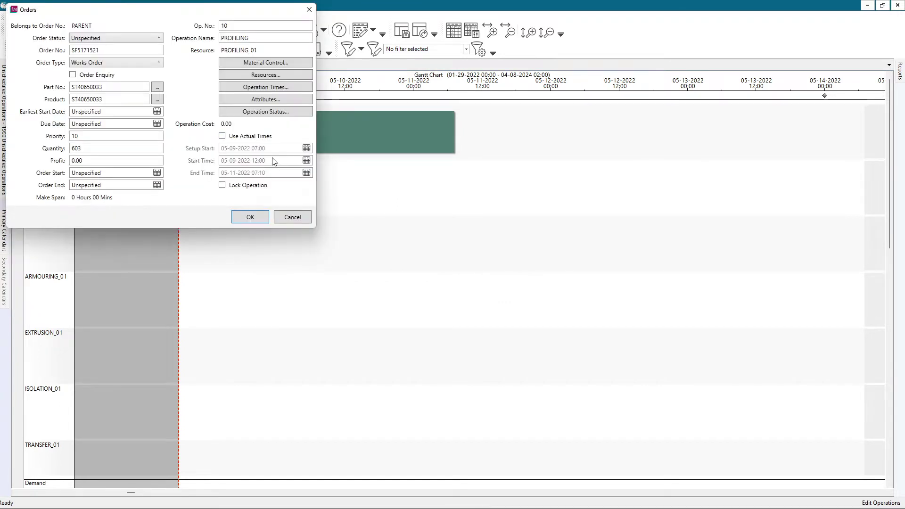
{"action": "left_click", "coordinate": [267, 88]}
{"action": "left_click_drag", "start_coordinate": [231, 9], "coordinate": [505, 73]}
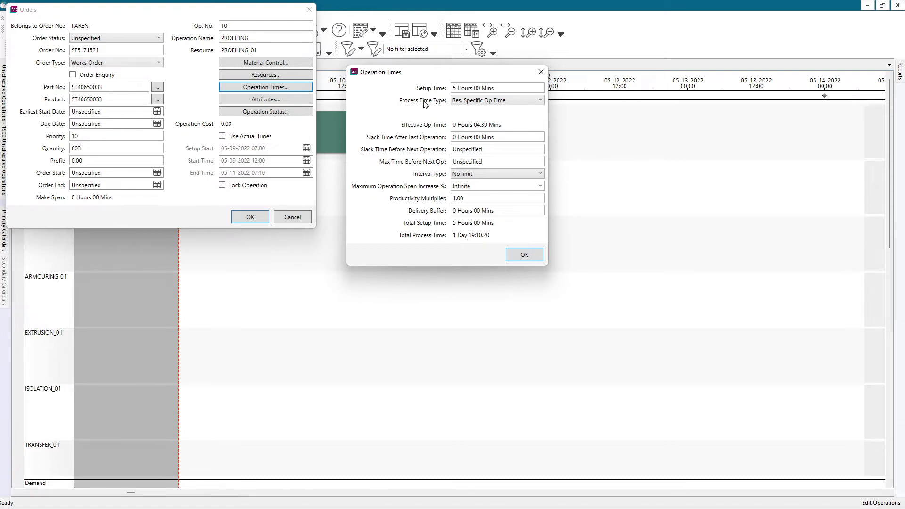
{"action": "left_click", "coordinate": [452, 101]}
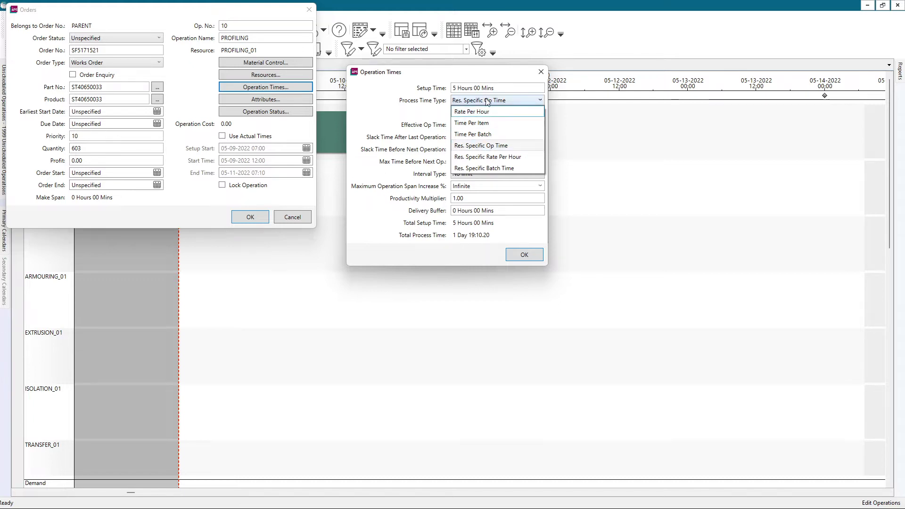
{"action": "left_click", "coordinate": [417, 161]}
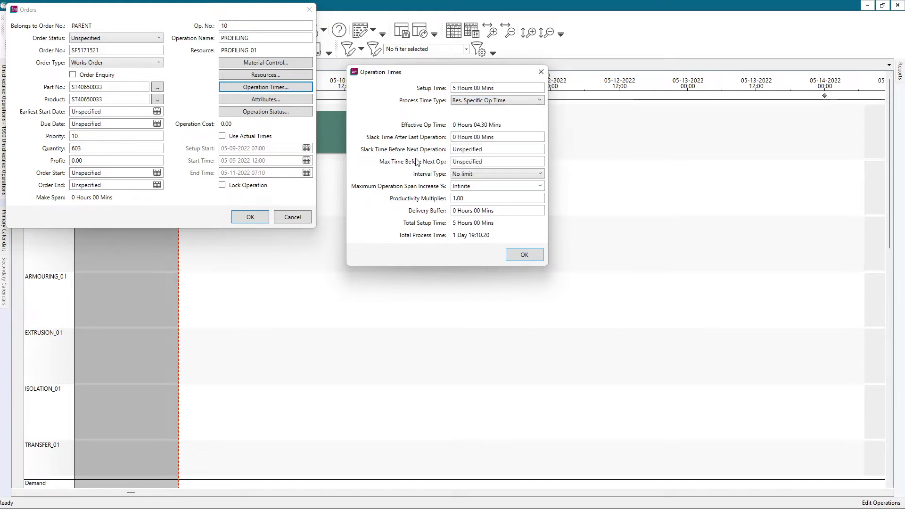
{"action": "left_click", "coordinate": [524, 255]}
Step: Copy the Resource Op Time of PROFILING_01 from the PROFILING operation's resource data
{"action": "left_click", "coordinate": [263, 75]}
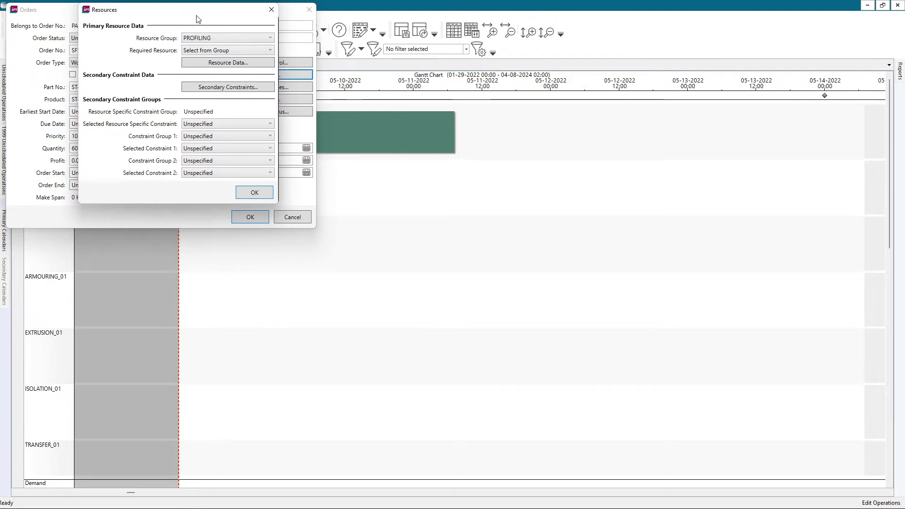
{"action": "left_click", "coordinate": [506, 114]}
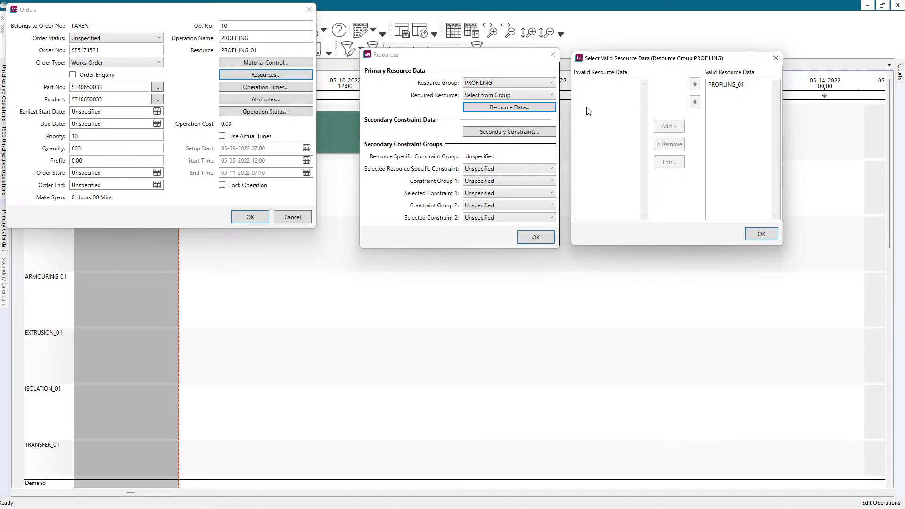
{"action": "left_click", "coordinate": [721, 86]}
{"action": "double_click", "coordinate": [721, 87]}
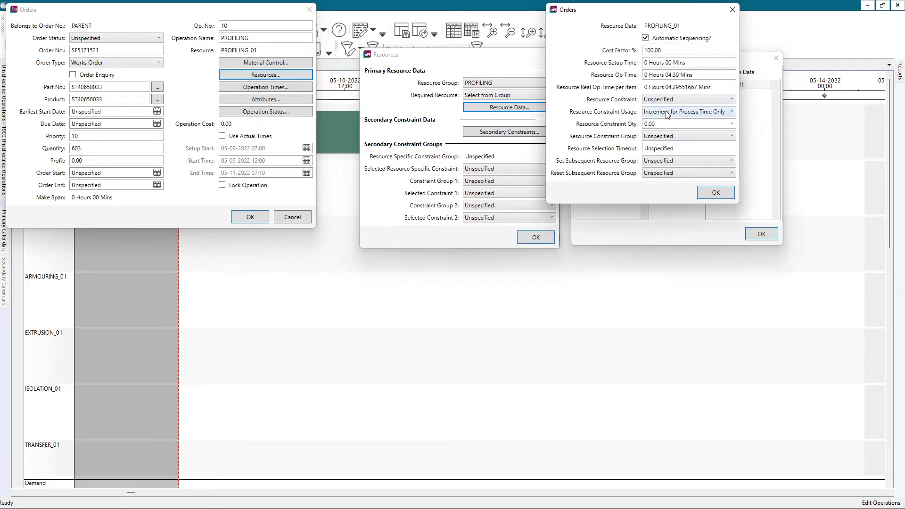
{"action": "left_click_drag", "start_coordinate": [620, 10], "coordinate": [640, 271]}
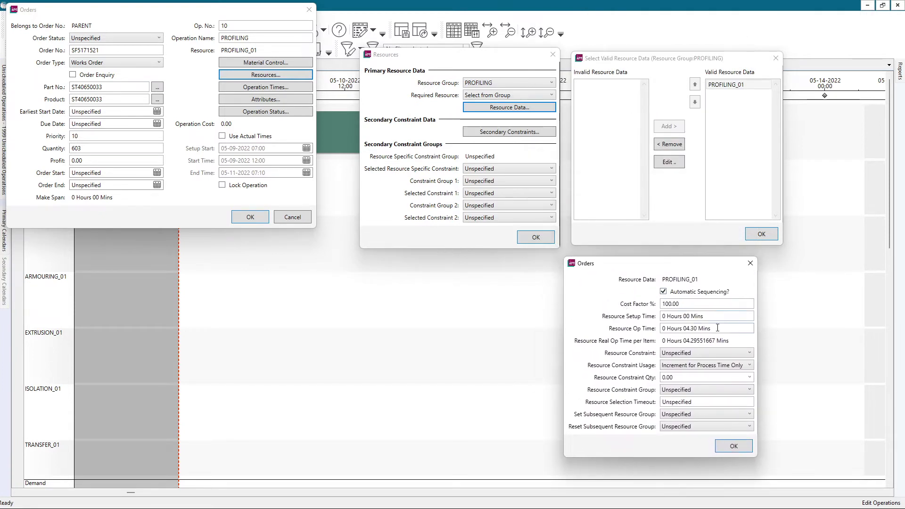
{"action": "left_click_drag", "start_coordinate": [717, 328], "coordinate": [637, 329]}
{"action": "key", "text": "ctrl+c"}
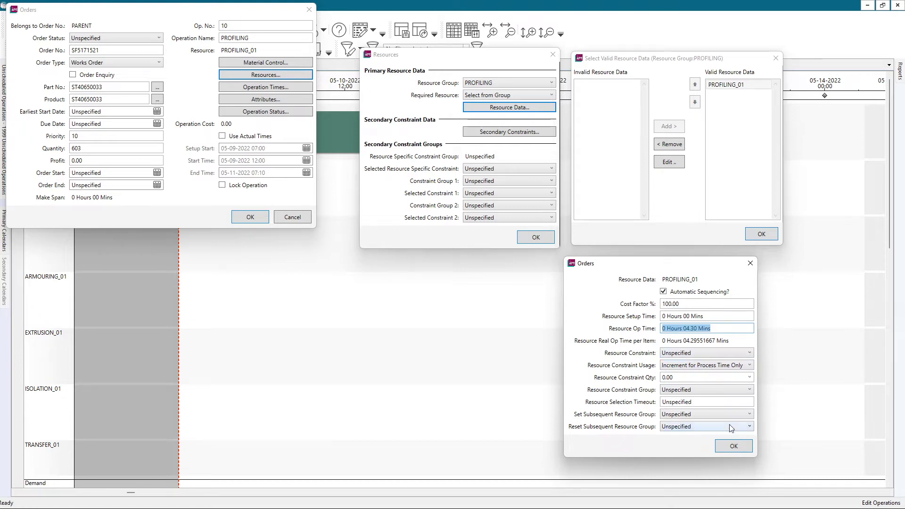
{"action": "key", "text": "Return"}
{"action": "left_click", "coordinate": [761, 235]}
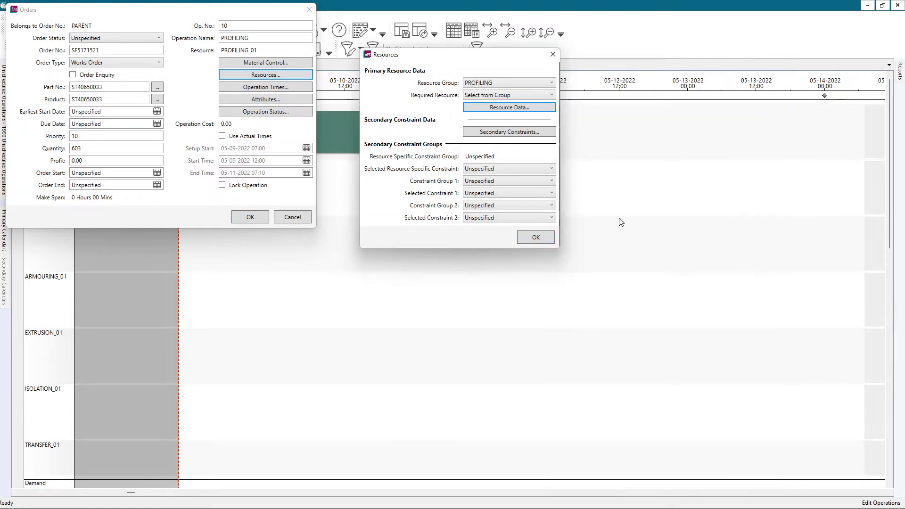
{"action": "left_click", "coordinate": [535, 237]}
Step: Set the PROFILING operation's process time type to Time Per Item with an operation time per item of 0 Hours 04.30 Mins
{"action": "left_click", "coordinate": [250, 88]}
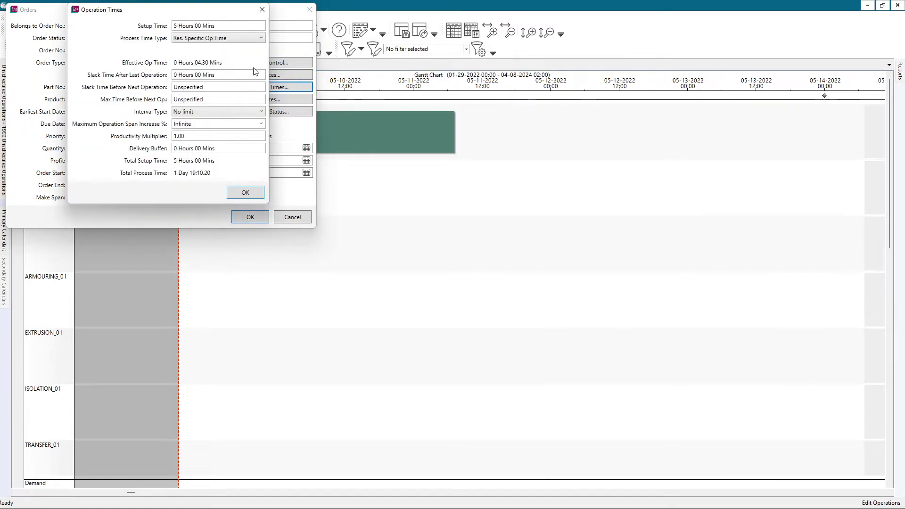
{"action": "left_click_drag", "start_coordinate": [216, 15], "coordinate": [602, 40]}
{"action": "left_click", "coordinate": [619, 65]}
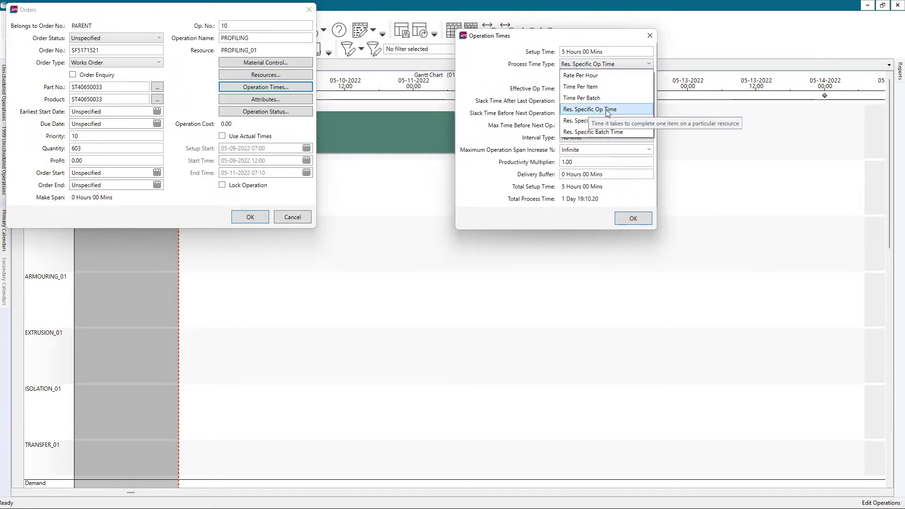
{"action": "left_click", "coordinate": [575, 88]}
{"action": "left_click_drag", "start_coordinate": [617, 76], "coordinate": [496, 66]}
{"action": "key", "text": "ctrl+v"}
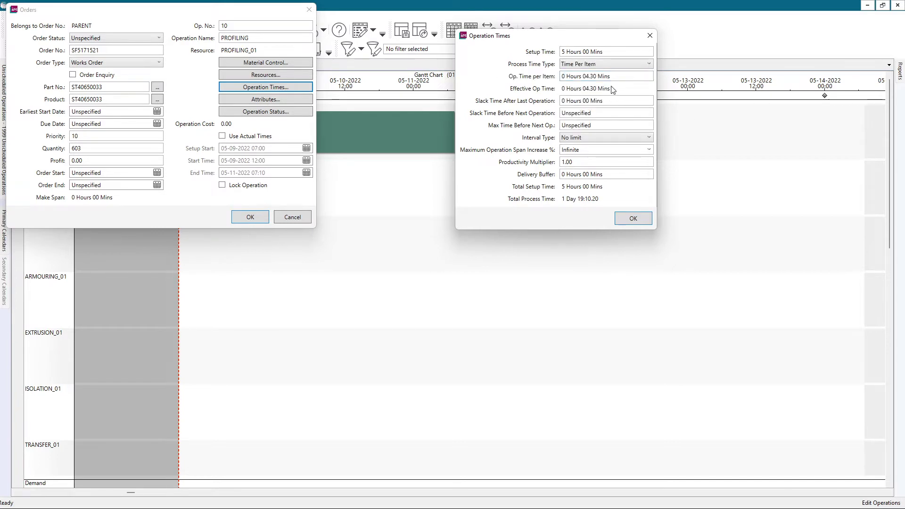
{"action": "left_click", "coordinate": [633, 218]}
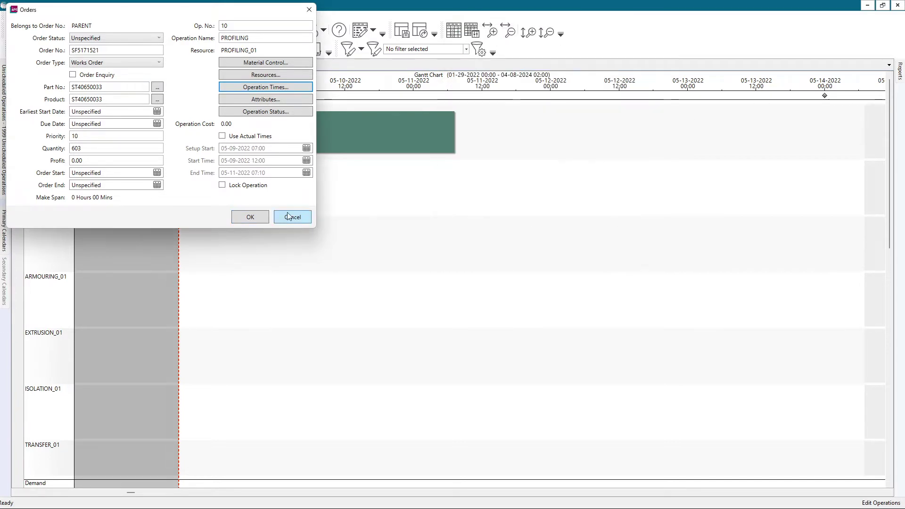
{"action": "left_click", "coordinate": [246, 218]}
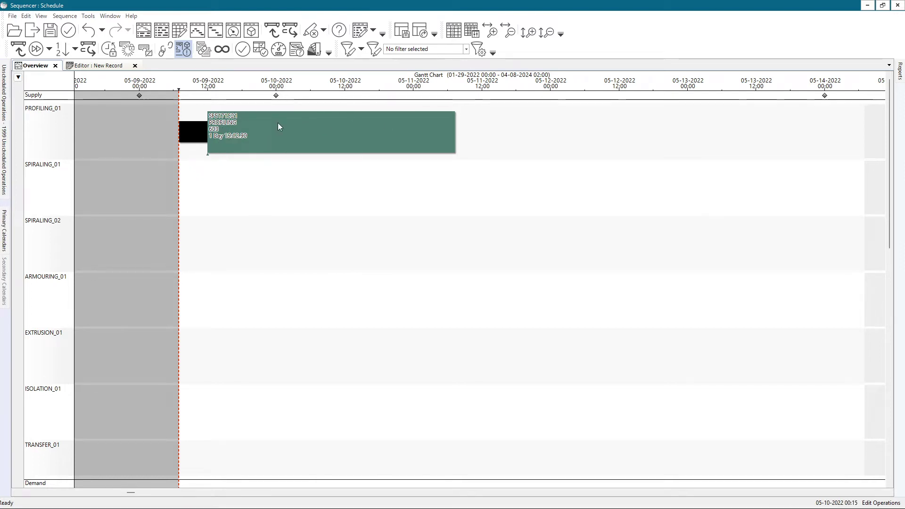
Step: Place all operations of the PROFILING order on the planning board in the forward direction
{"action": "right_click", "coordinate": [256, 124]}
{"action": "mouse_move", "coordinate": [298, 172]}
{"action": "mouse_move", "coordinate": [358, 161]}
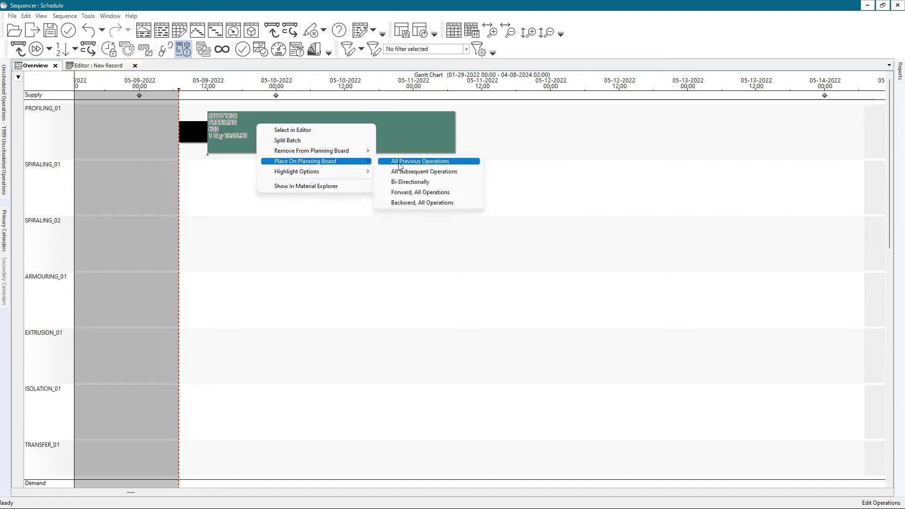
{"action": "left_click", "coordinate": [421, 192]}
{"action": "left_click_drag", "start_coordinate": [633, 258], "coordinate": [535, 222]}
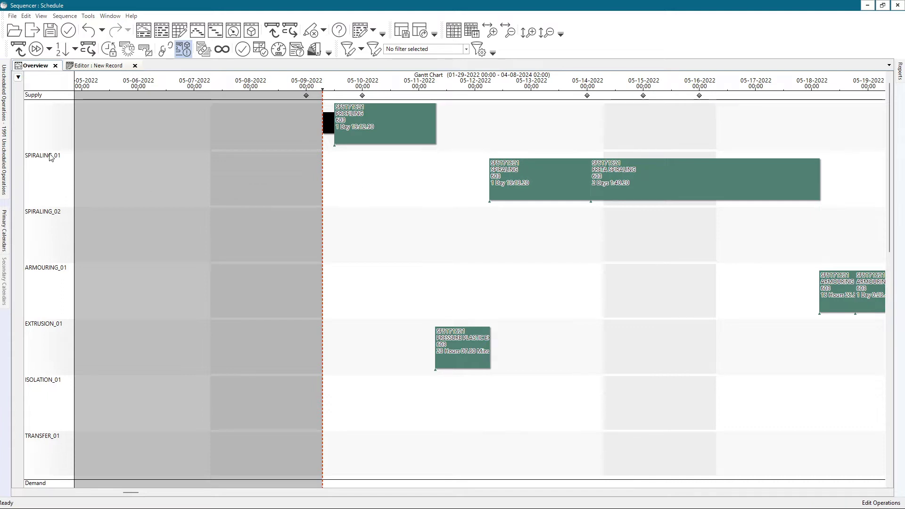
{"action": "scroll", "coordinate": [525, 218], "scroll_direction": "up", "scroll_amount": 2}
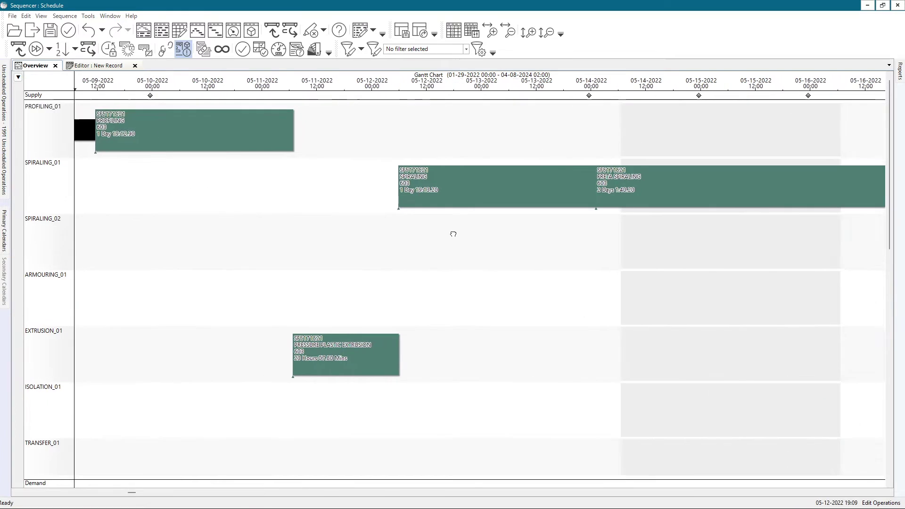
Step: Try the SPIRALING operation at an earlier start on SPIRALING_01 and on SPIRALING_02, and return it to SPIRALING_01
{"action": "left_click_drag", "start_coordinate": [407, 185], "coordinate": [344, 181]}
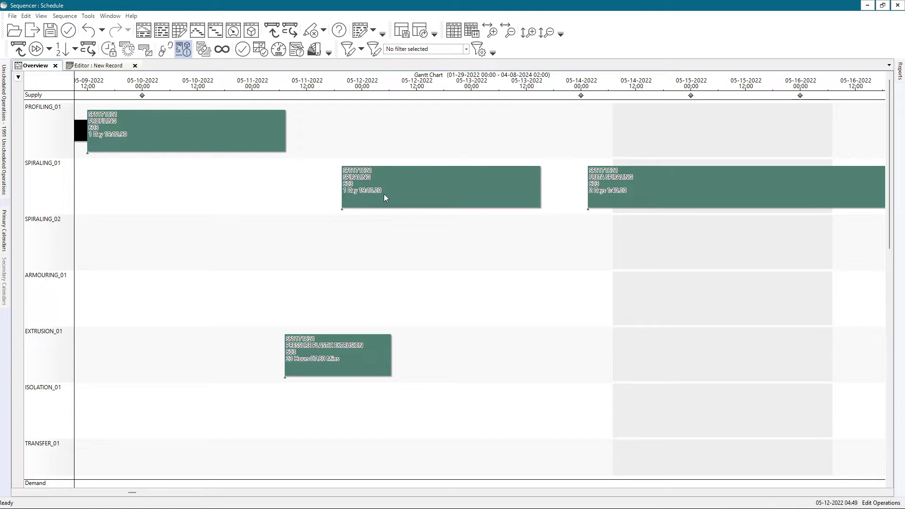
{"action": "mouse_move", "coordinate": [385, 195]}
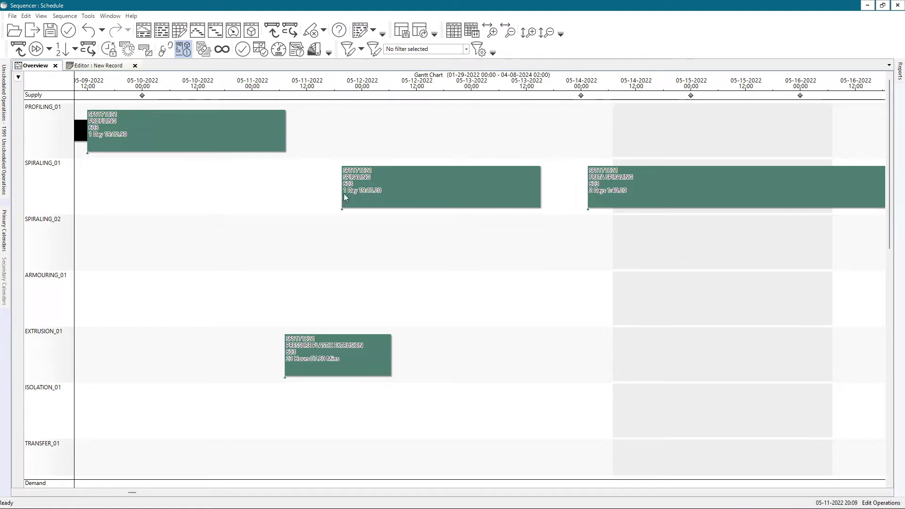
{"action": "left_click_drag", "start_coordinate": [373, 198], "coordinate": [348, 262]}
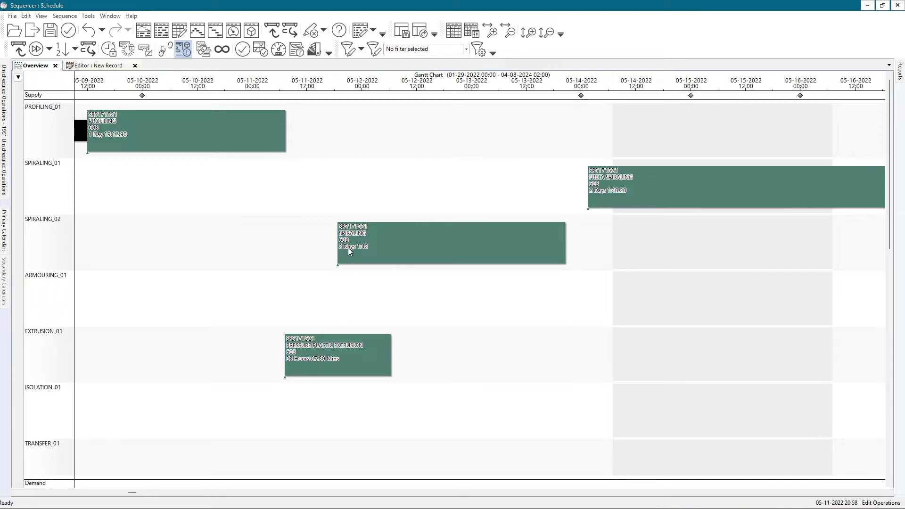
{"action": "left_click_drag", "start_coordinate": [341, 250], "coordinate": [363, 183]}
Step: Check the process time type in the SPIRALING operation's times
{"action": "double_click", "coordinate": [364, 183]}
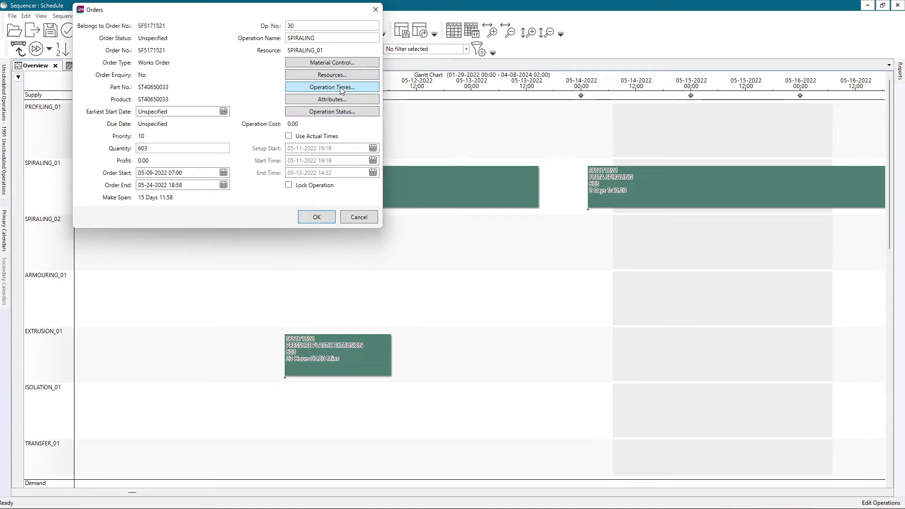
{"action": "left_click", "coordinate": [329, 93]}
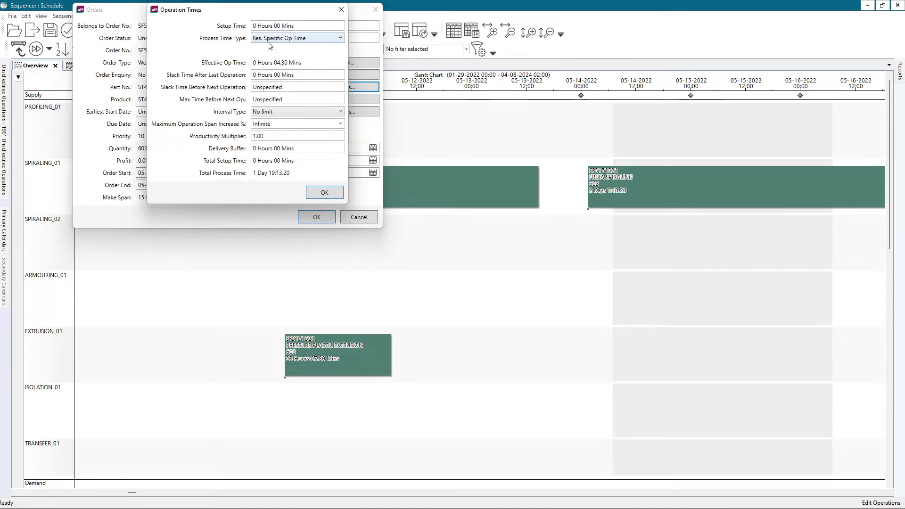
{"action": "left_click", "coordinate": [325, 192]}
Step: Compare the Resource Op Time of SPIRALING_01 and SPIRALING_02 in the SPIRALING operation's resource data, and close the order details
{"action": "left_click", "coordinate": [327, 74]}
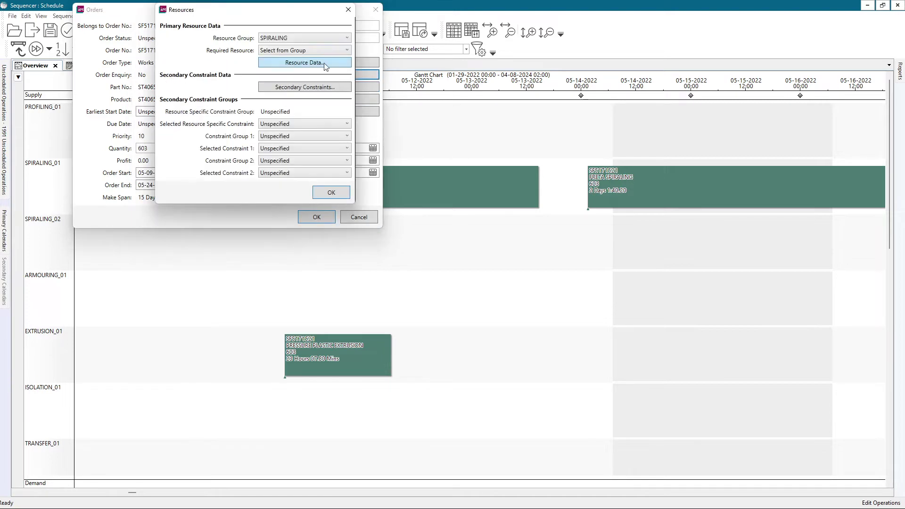
{"action": "left_click", "coordinate": [302, 66]}
{"action": "left_click", "coordinate": [495, 56]}
{"action": "left_click", "coordinate": [444, 135]}
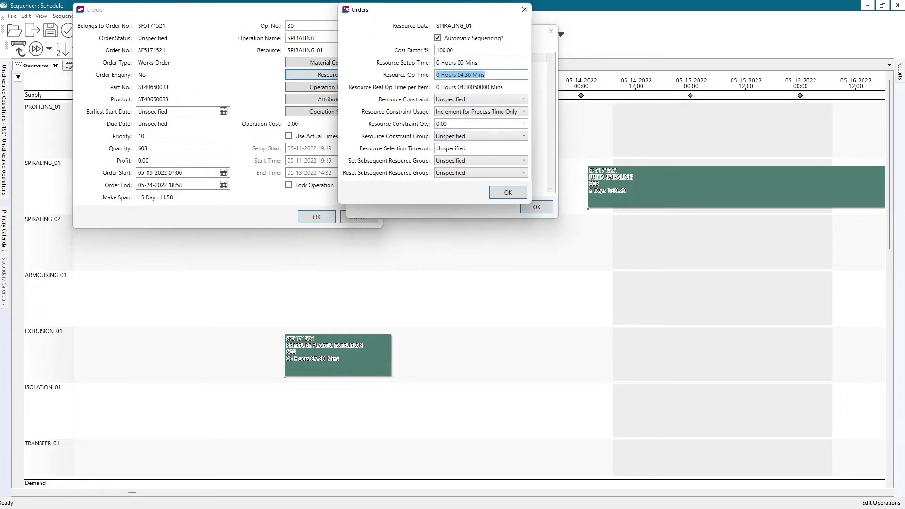
{"action": "left_click", "coordinate": [499, 193]}
{"action": "left_click", "coordinate": [501, 68]}
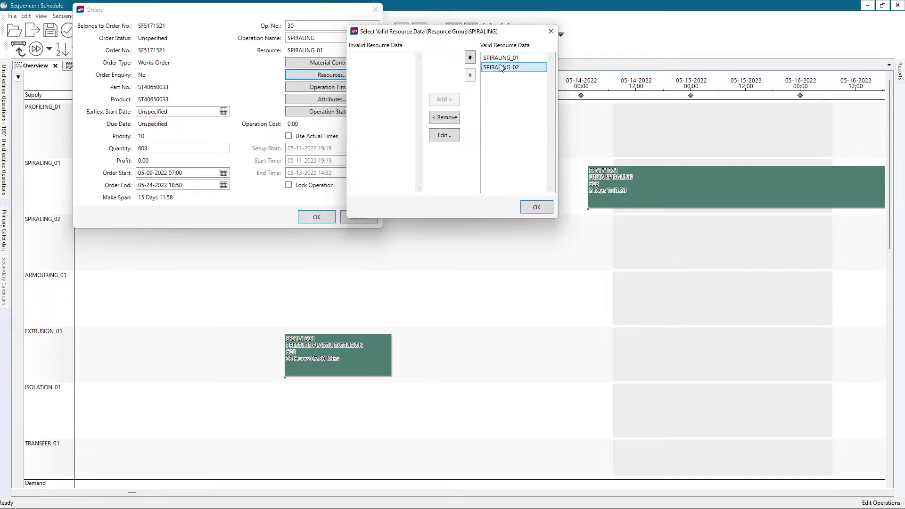
{"action": "double_click", "coordinate": [501, 67]}
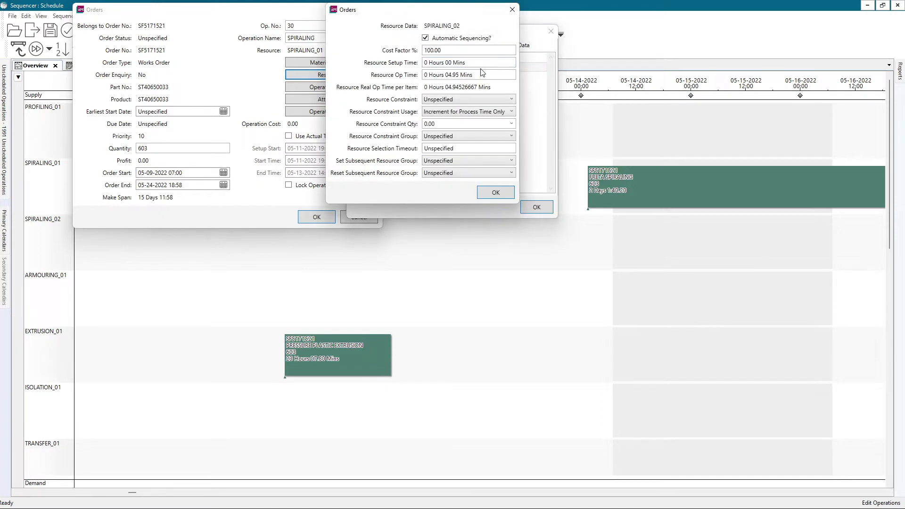
{"action": "left_click", "coordinate": [498, 193]}
{"action": "left_click", "coordinate": [534, 208]}
{"action": "left_click", "coordinate": [320, 193]}
{"action": "left_click", "coordinate": [317, 217]}
Step: Move the SPIRALING operation on SPIRALING_01 to start right after the pressure plastic extrusion ends
{"action": "left_click_drag", "start_coordinate": [340, 187], "coordinate": [390, 186]}
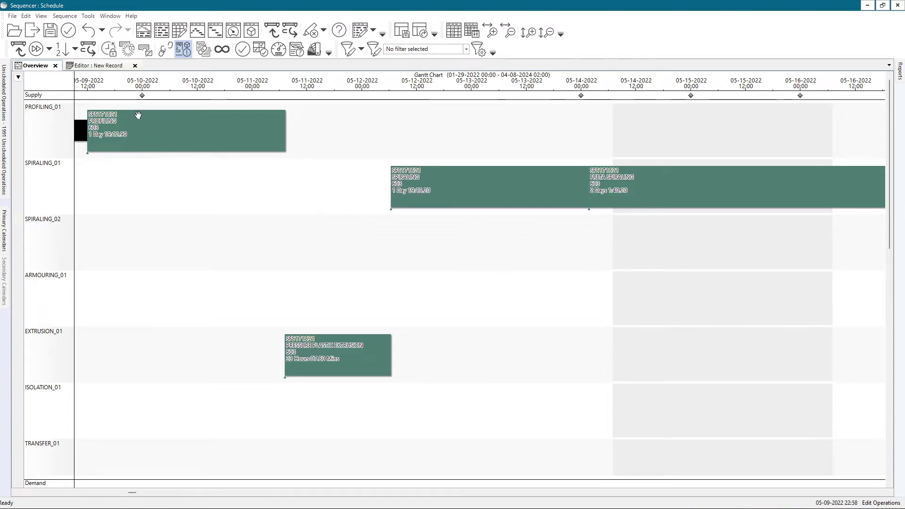
Step: Review the PROFILING operation's times and process time type options, keeping Time Per Item
{"action": "double_click", "coordinate": [137, 131]}
{"action": "left_click", "coordinate": [272, 89]}
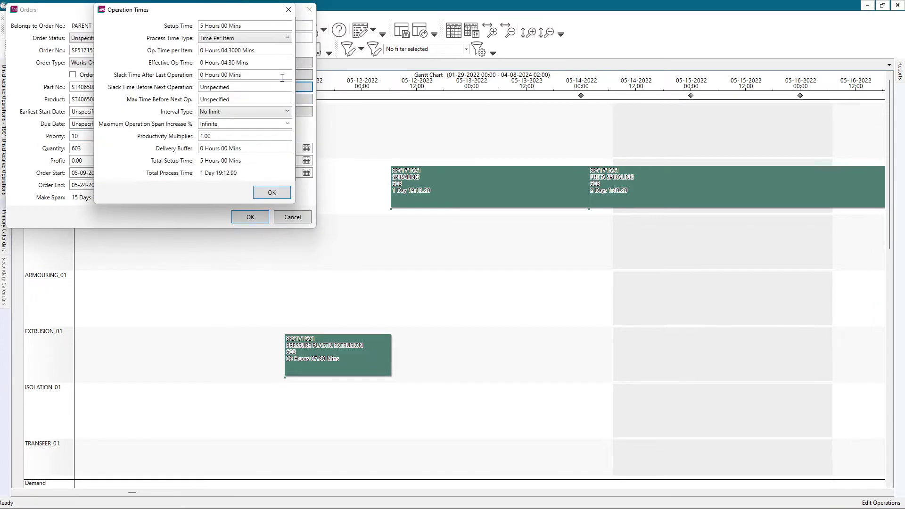
{"action": "left_click", "coordinate": [422, 64]}
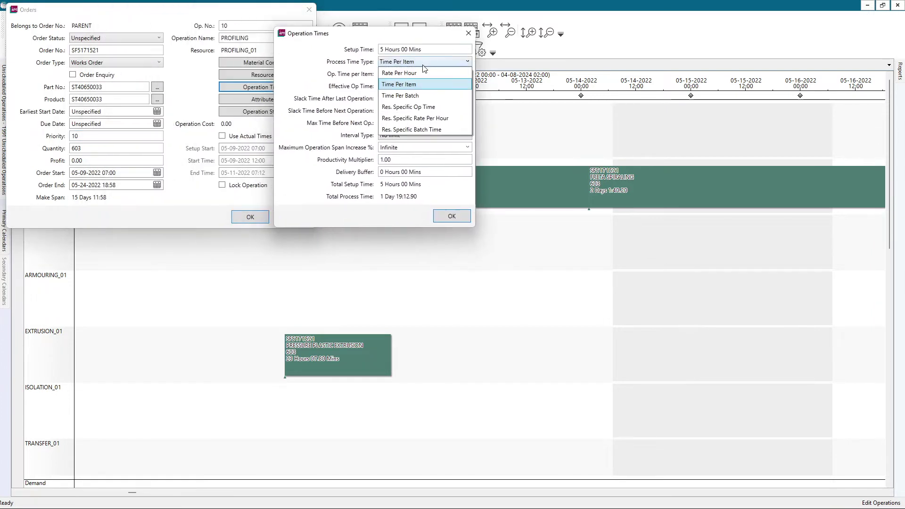
{"action": "left_click", "coordinate": [452, 222]}
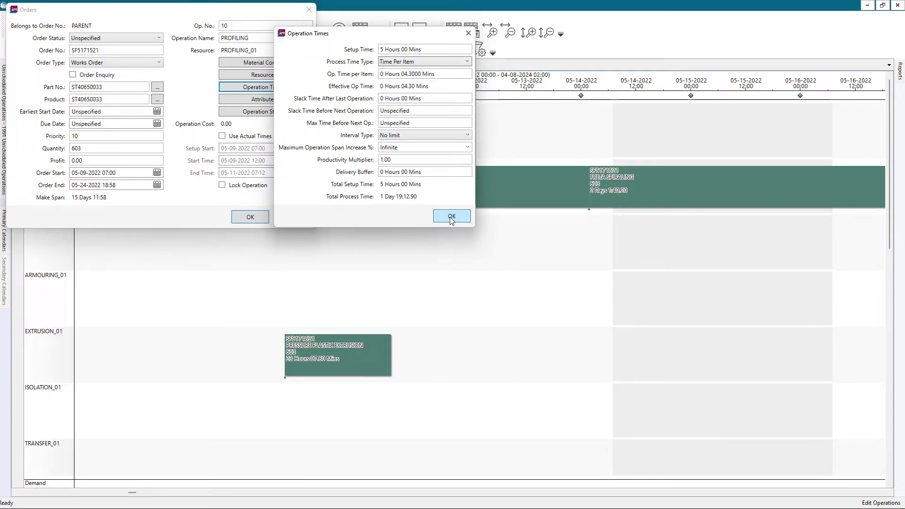
{"action": "left_click_drag", "start_coordinate": [404, 86], "coordinate": [413, 86]}
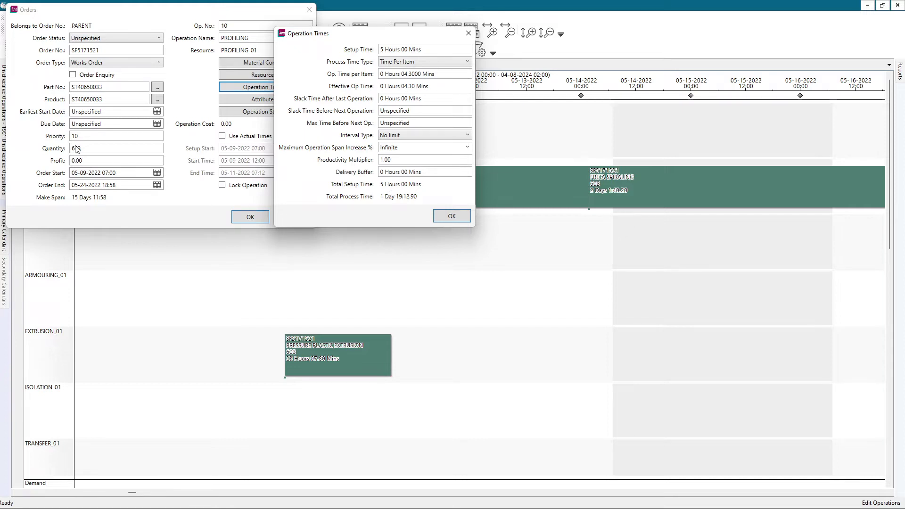
{"action": "left_click", "coordinate": [451, 216]}
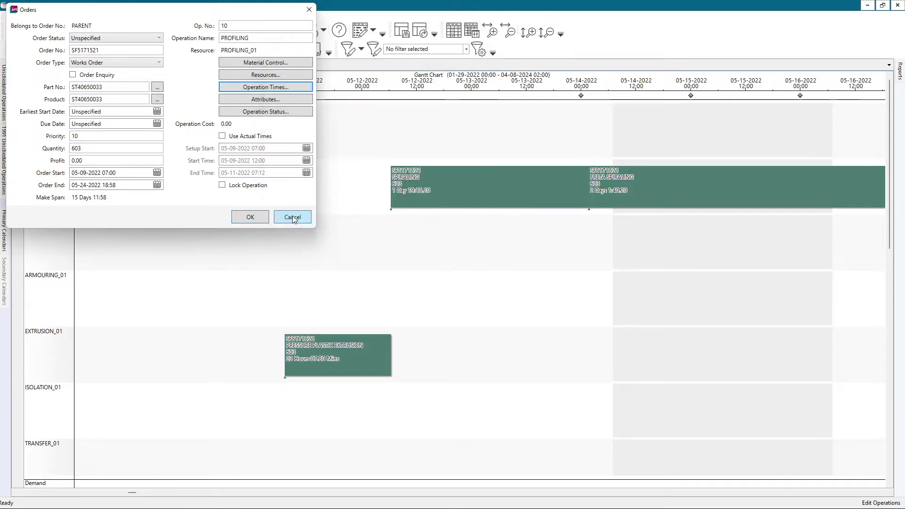
Step: Set the order quantity of the PROFILING operation to 700 and apply the change
{"action": "double_click", "coordinate": [76, 148]}
{"action": "type", "text": "700"}
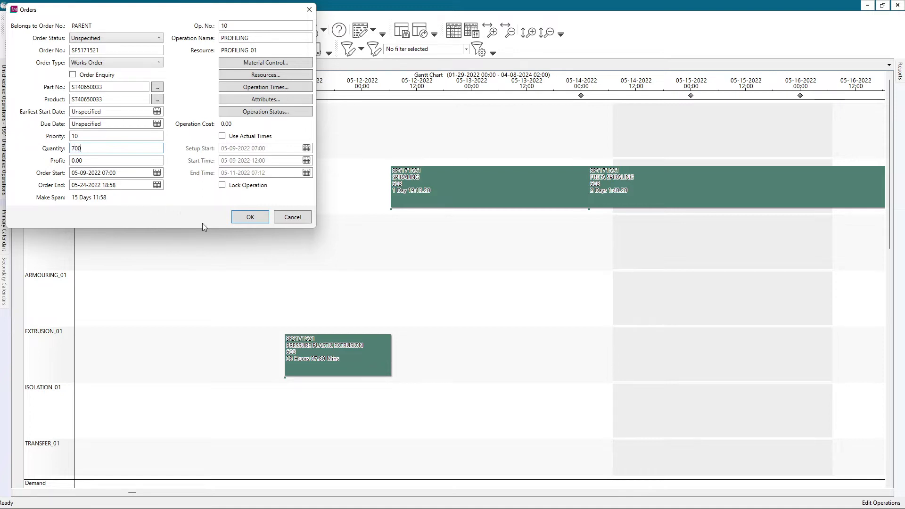
{"action": "left_click", "coordinate": [249, 217]}
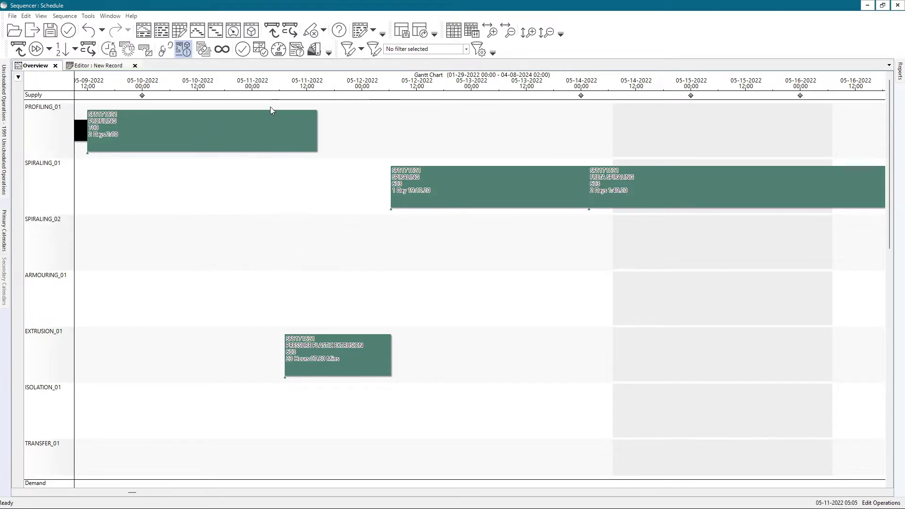
Step: Change the PROFILING operation's process time type to Rate Per Hour with a quantity per hour of 100
{"action": "double_click", "coordinate": [248, 130]}
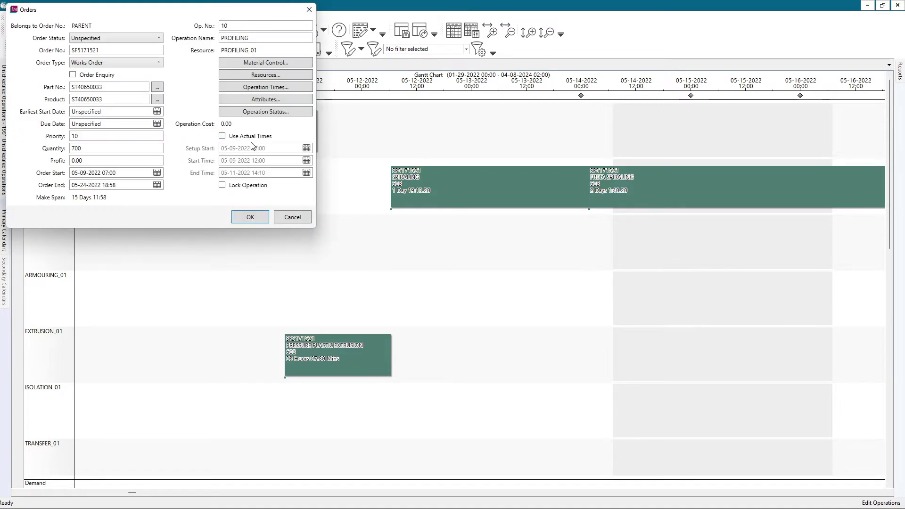
{"action": "left_click", "coordinate": [257, 88]}
{"action": "left_click", "coordinate": [224, 38]}
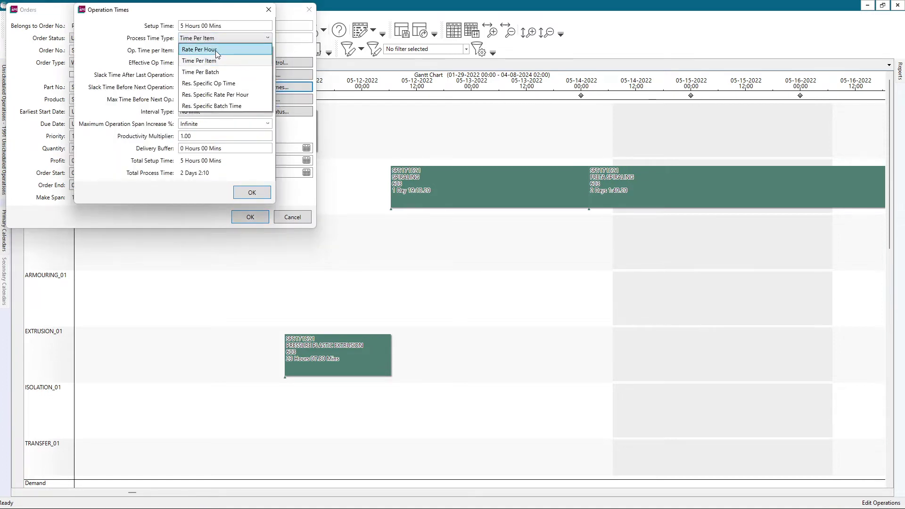
{"action": "left_click", "coordinate": [216, 50]}
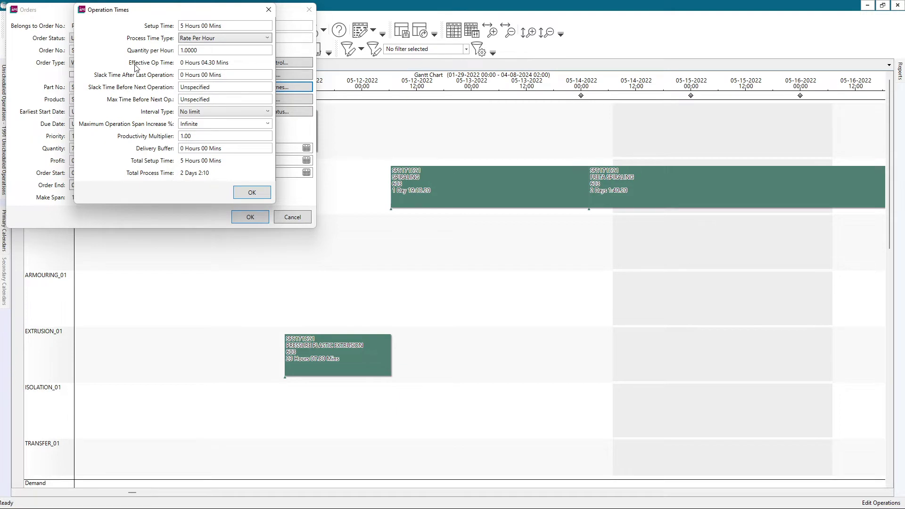
{"action": "left_click_drag", "start_coordinate": [170, 15], "coordinate": [259, 25]}
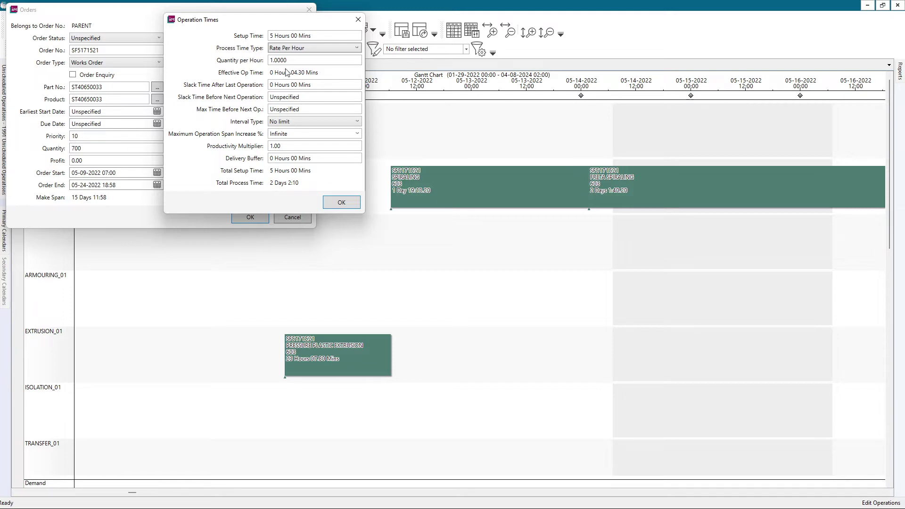
{"action": "left_click", "coordinate": [230, 62]}
{"action": "type", "text": "100"}
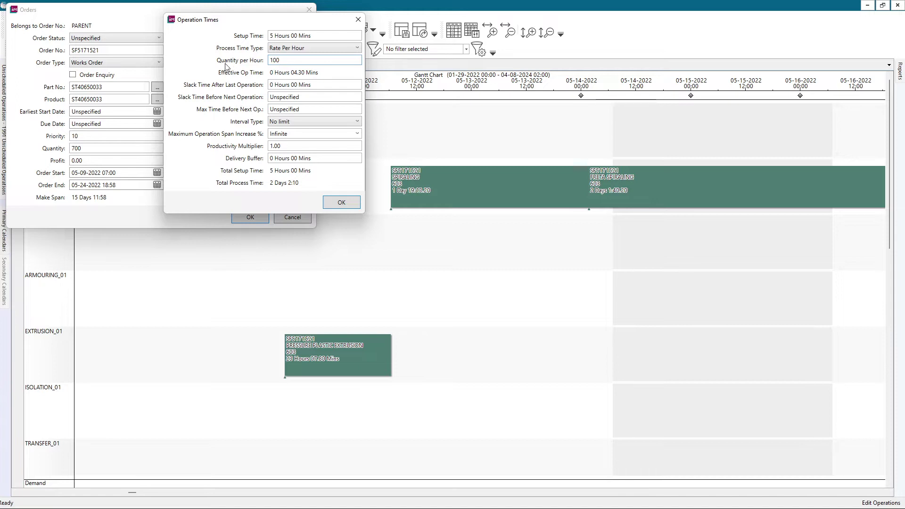
{"action": "left_click", "coordinate": [341, 203]}
{"action": "left_click", "coordinate": [234, 217]}
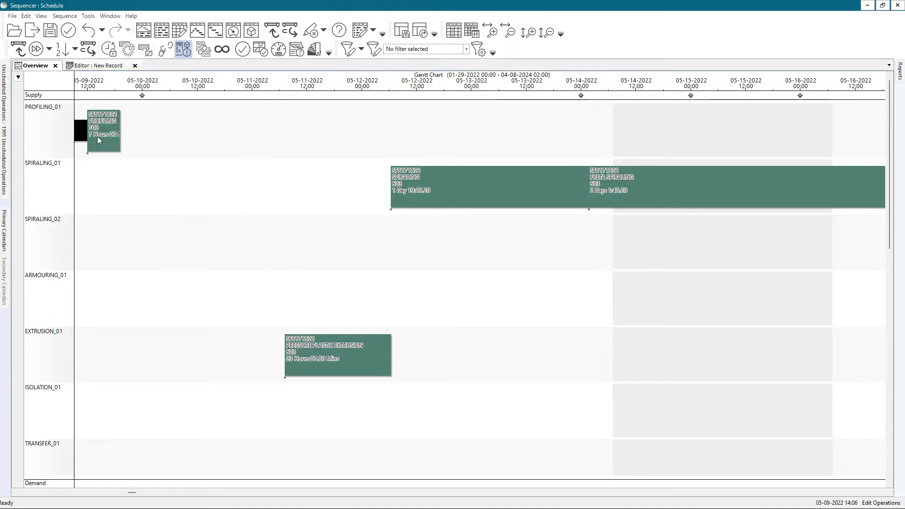
Step: Switch the PROFILING operation's process time type to Time Per Batch with a batch time of 100 hours 00 mins
{"action": "double_click", "coordinate": [98, 125]}
{"action": "left_click", "coordinate": [230, 89]}
{"action": "left_click", "coordinate": [239, 38]}
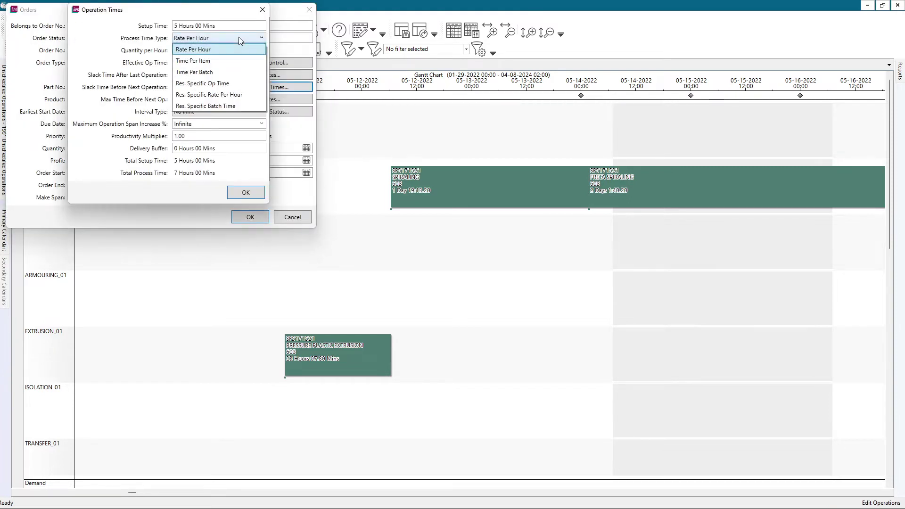
{"action": "left_click", "coordinate": [216, 72]}
{"action": "left_click", "coordinate": [175, 50]}
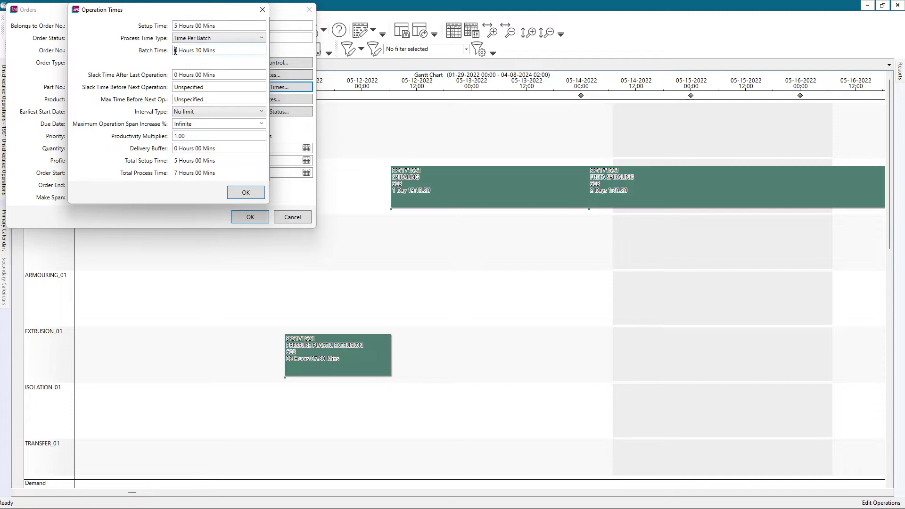
{"action": "type", "text": "1"}
{"action": "key", "text": "BackSpace"}
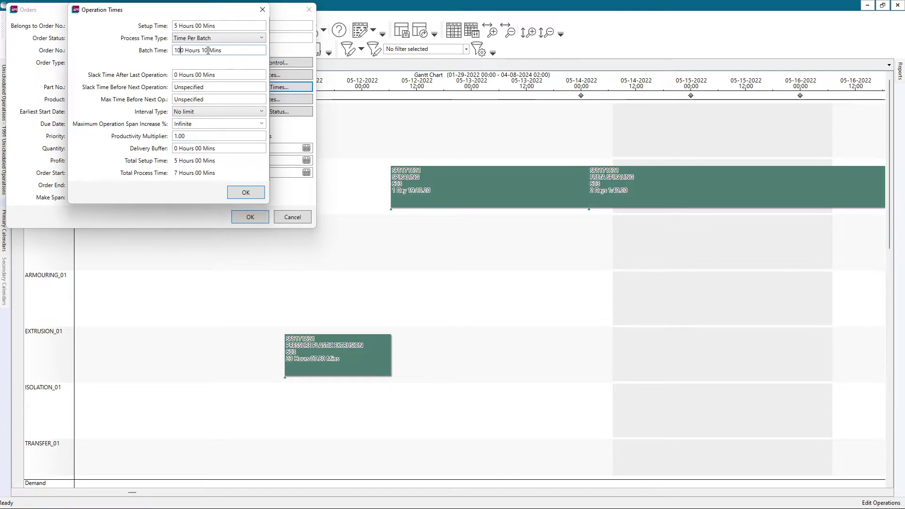
{"action": "left_click", "coordinate": [203, 50]}
{"action": "key", "text": "BackSpace"}
{"action": "type", "text": "0"}
{"action": "left_click", "coordinate": [246, 192]}
{"action": "left_click", "coordinate": [243, 218]}
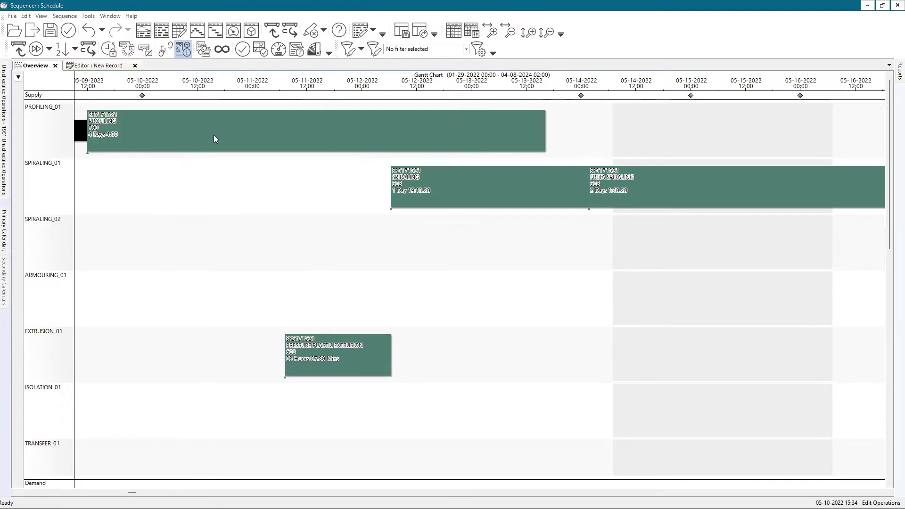
Step: Raise the PROFILING operation's quantity to 7000000 while keeping the batch-based time
{"action": "double_click", "coordinate": [144, 133]}
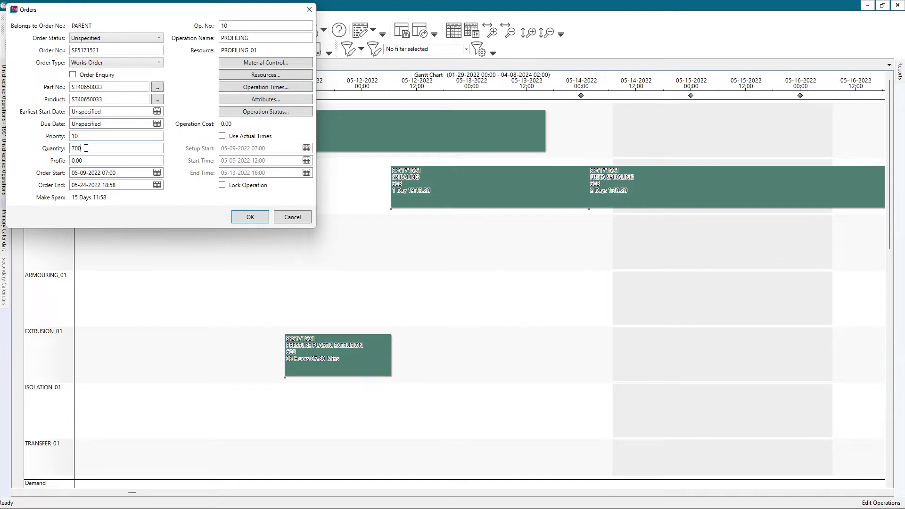
{"action": "type", "text": "0000"}
{"action": "left_click", "coordinate": [243, 217]}
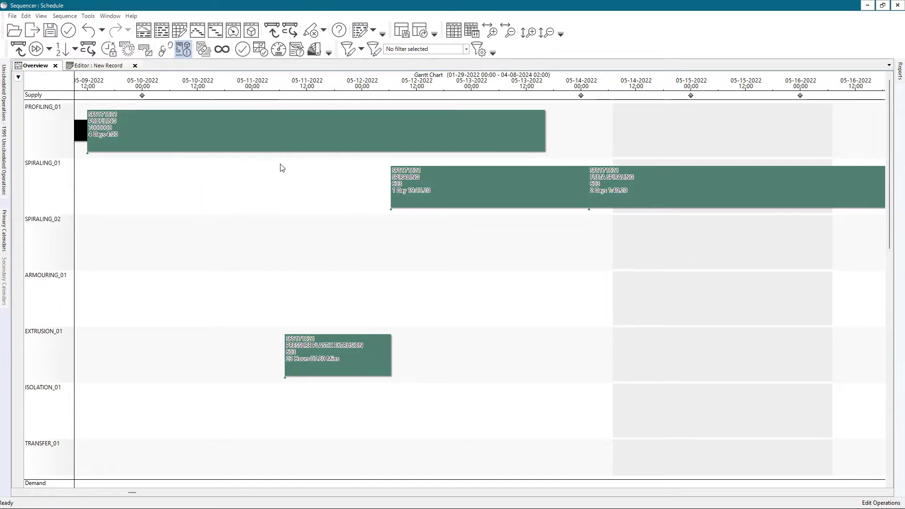
Step: Reduce the PROFILING operation's quantity to 88 and check its duration in the Gantt chart
{"action": "double_click", "coordinate": [295, 137]}
{"action": "left_click_drag", "start_coordinate": [94, 148], "coordinate": [58, 150]}
{"action": "type", "text": "88"}
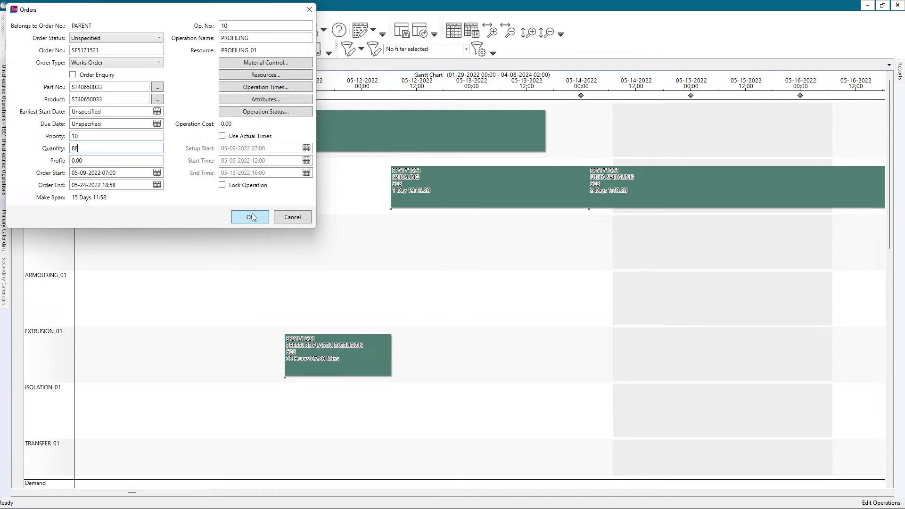
{"action": "key", "text": "Return"}
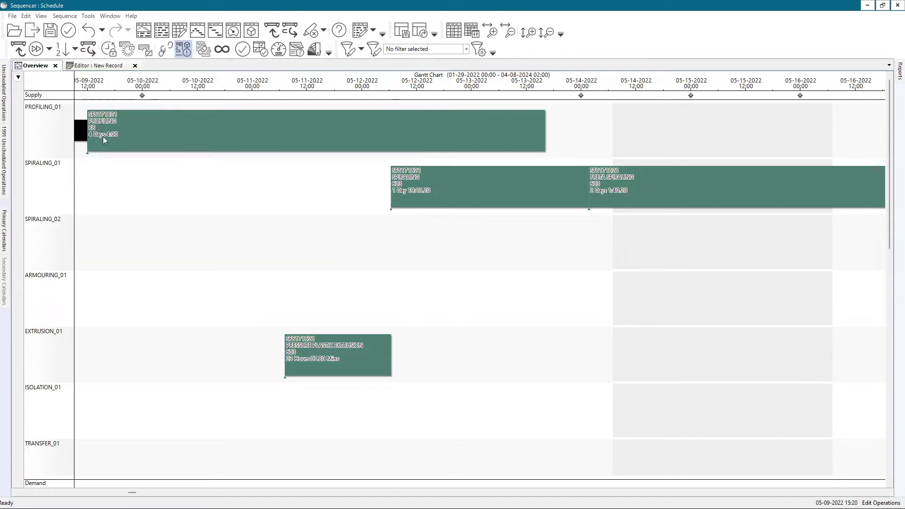
{"action": "mouse_move", "coordinate": [108, 134]}
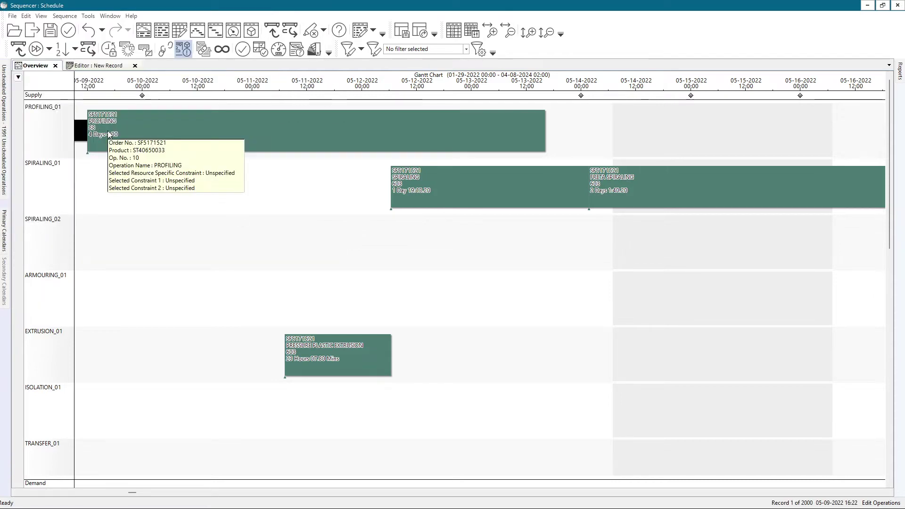
Step: Restore the PROFILING operation's quantity to 603 and its process time type to Time Per Item
{"action": "double_click", "coordinate": [120, 127]}
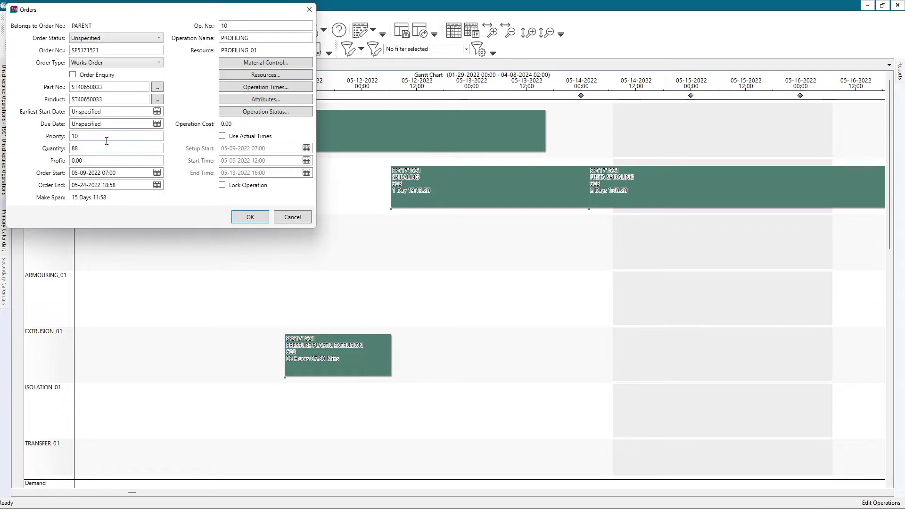
{"action": "left_click_drag", "start_coordinate": [85, 148], "coordinate": [11, 135]}
{"action": "type", "text": "60"}
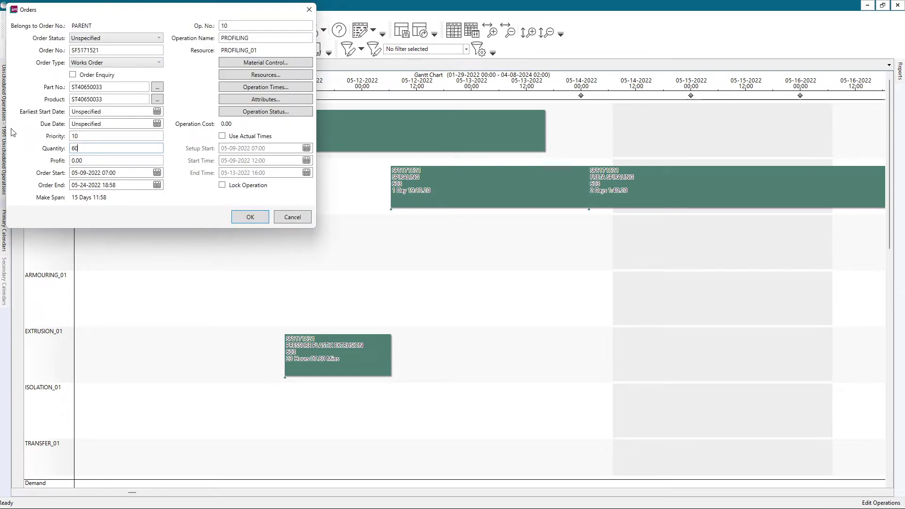
{"action": "left_click", "coordinate": [286, 86]}
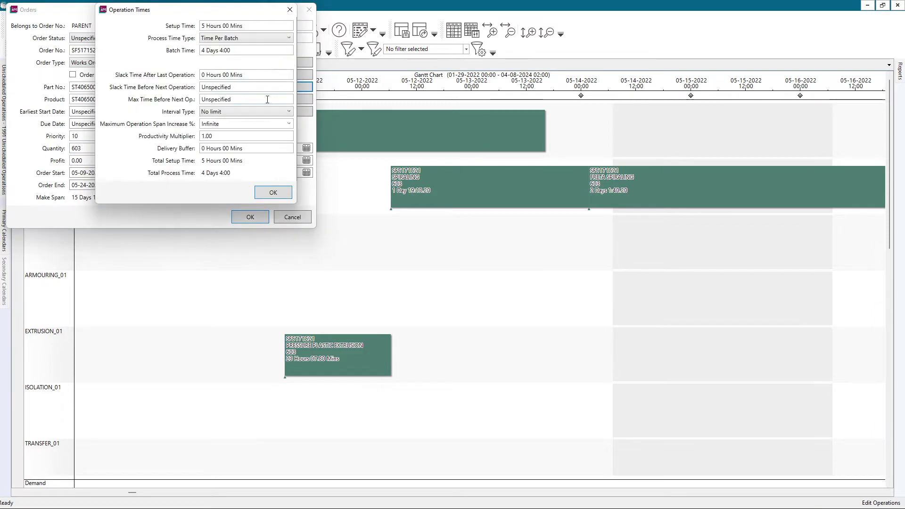
{"action": "left_click", "coordinate": [234, 39]}
{"action": "left_click", "coordinate": [222, 59]}
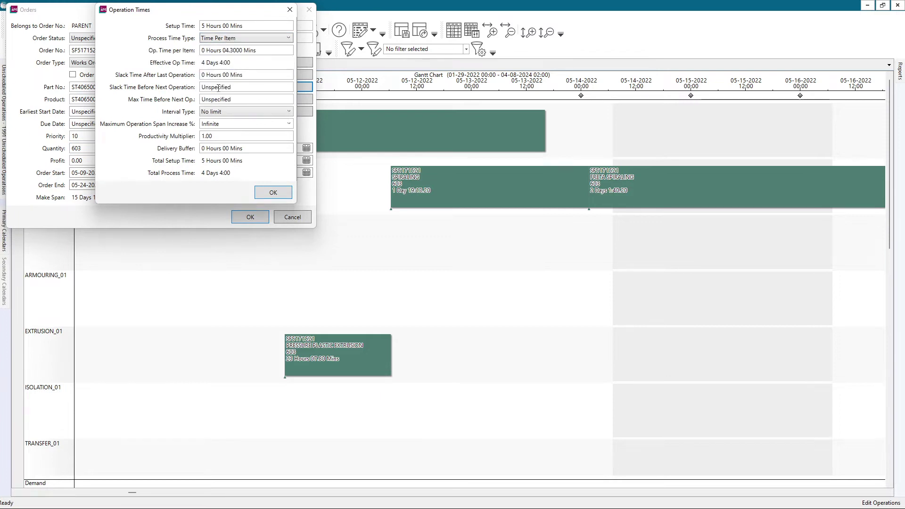
{"action": "left_click", "coordinate": [273, 193]}
{"action": "left_click", "coordinate": [247, 214]}
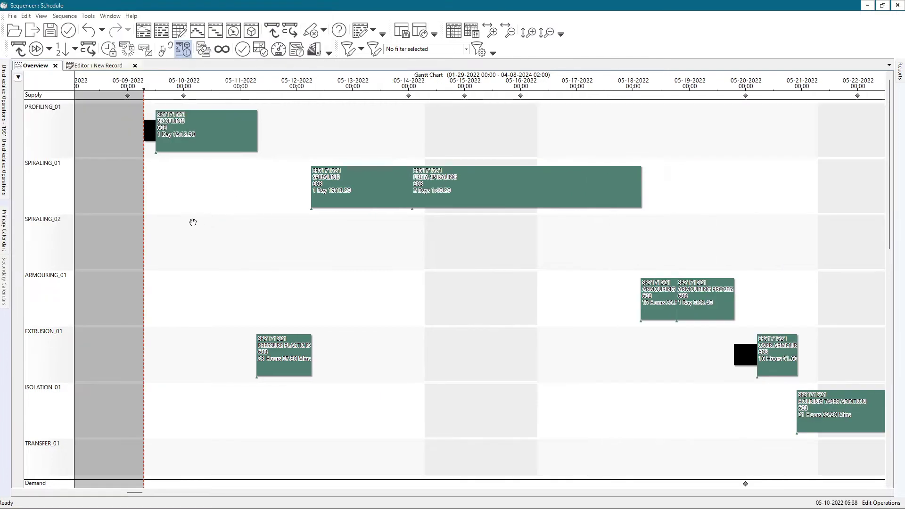
Step: Review the resource-specific process time types available for the PROFILING operation, keeping Time Per Item
{"action": "left_click_drag", "start_coordinate": [198, 223], "coordinate": [262, 238]}
{"action": "double_click", "coordinate": [254, 139]}
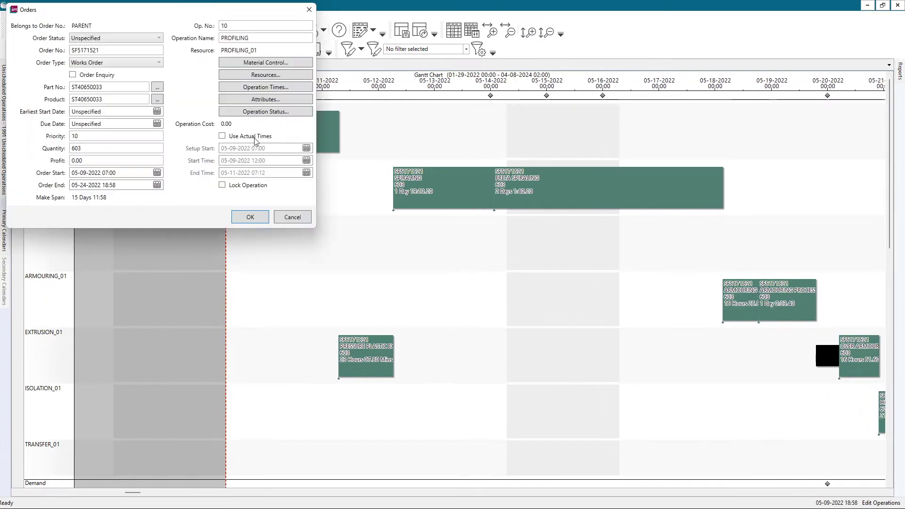
{"action": "left_click", "coordinate": [251, 88]}
{"action": "left_click", "coordinate": [199, 41]}
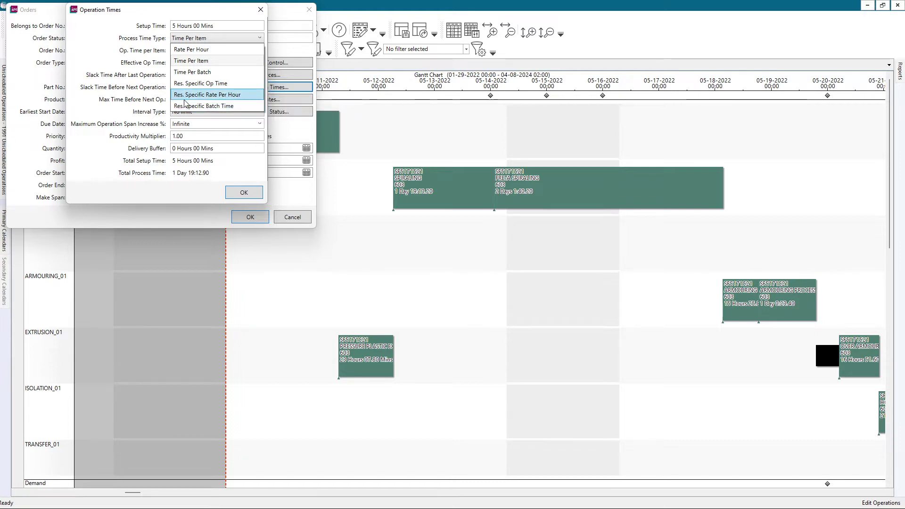
{"action": "left_click", "coordinate": [115, 104]}
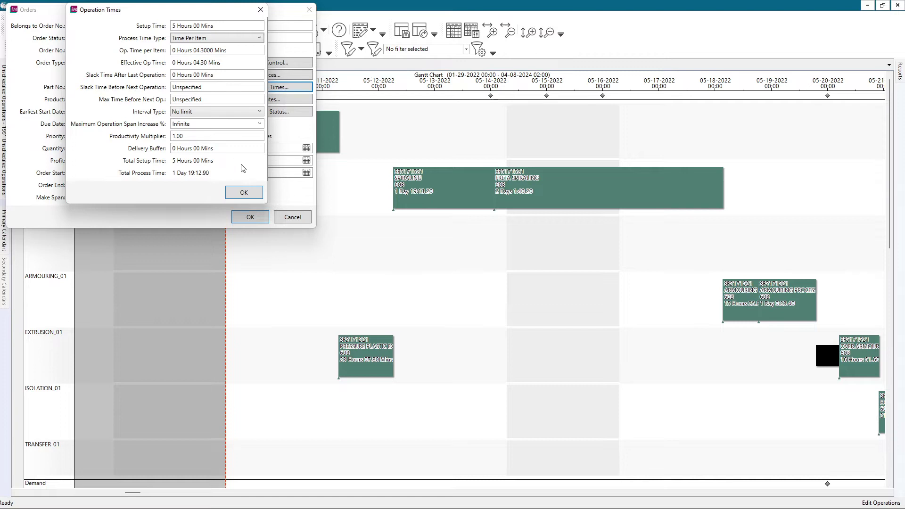
{"action": "left_click", "coordinate": [242, 193]}
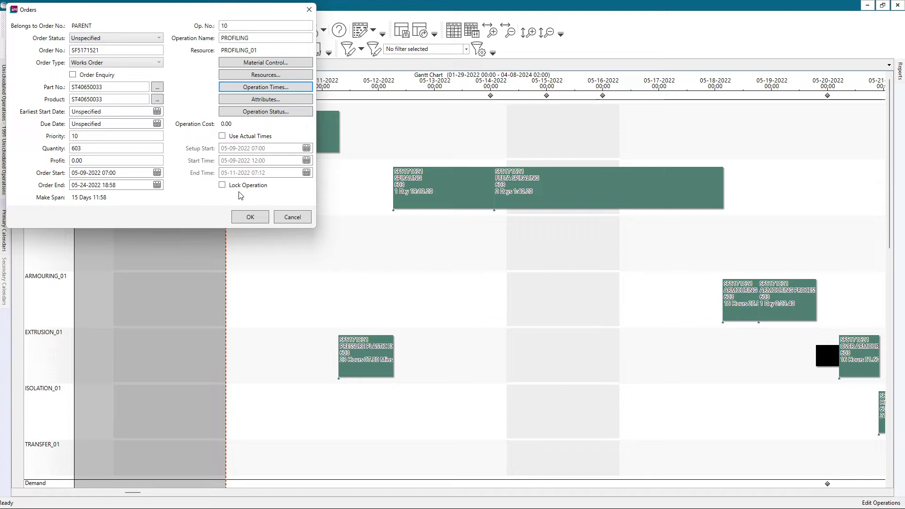
Step: Examine the slack time settings in the PROFILING operation's times and close the order details without changes
{"action": "left_click", "coordinate": [267, 86]}
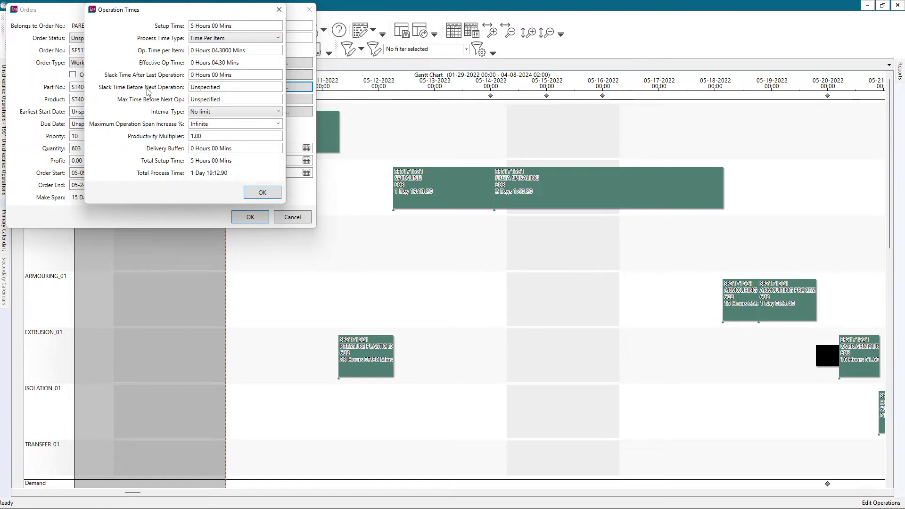
{"action": "key", "text": "Tab"}
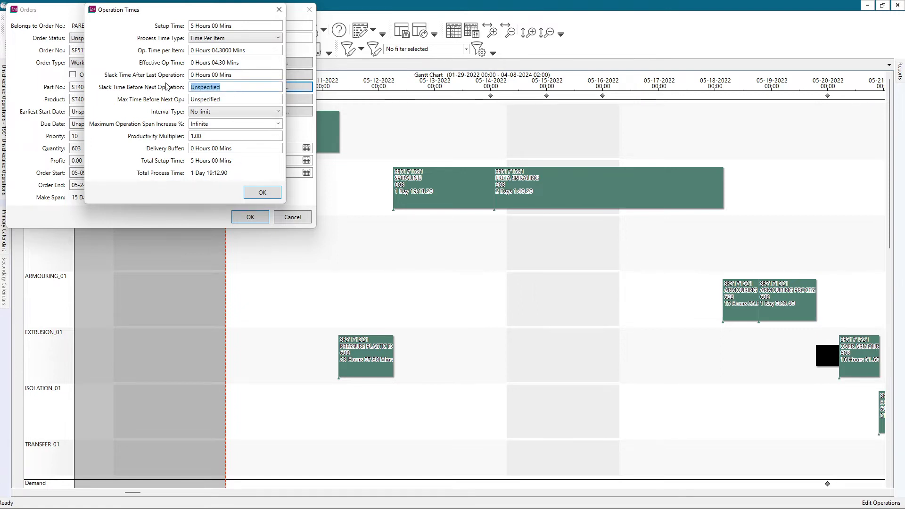
{"action": "left_click", "coordinate": [260, 192]}
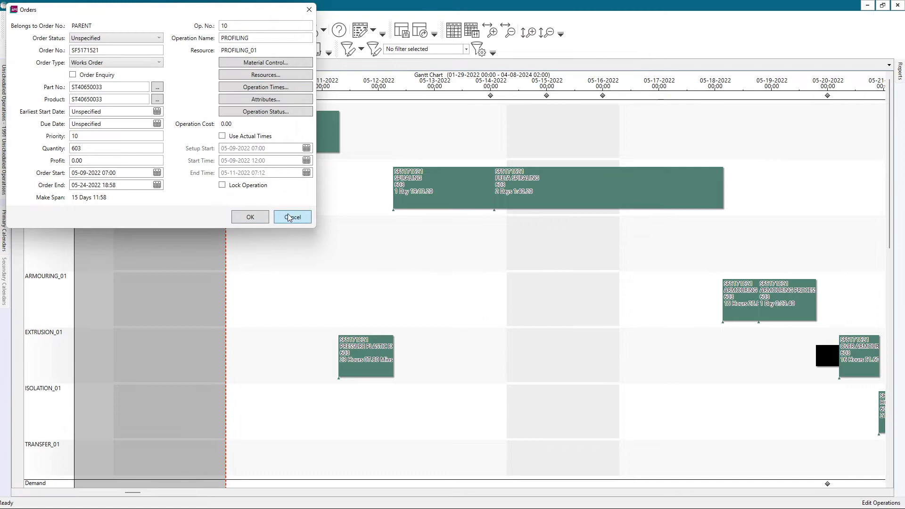
{"action": "left_click", "coordinate": [289, 215]}
Step: Set the PROFILING operation's Slack Time Before Next Operation to 10 hours and apply it to the order
{"action": "scroll", "coordinate": [314, 149], "scroll_direction": "up", "scroll_amount": 2}
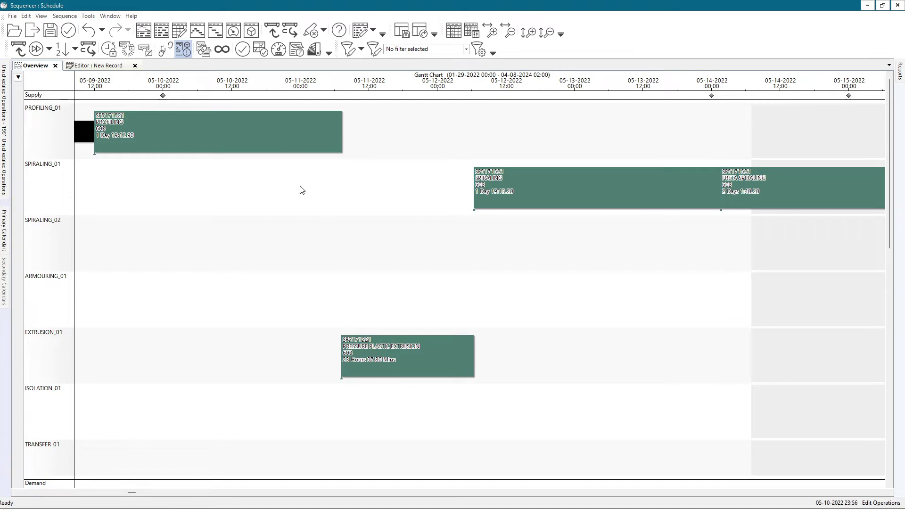
{"action": "double_click", "coordinate": [217, 131]}
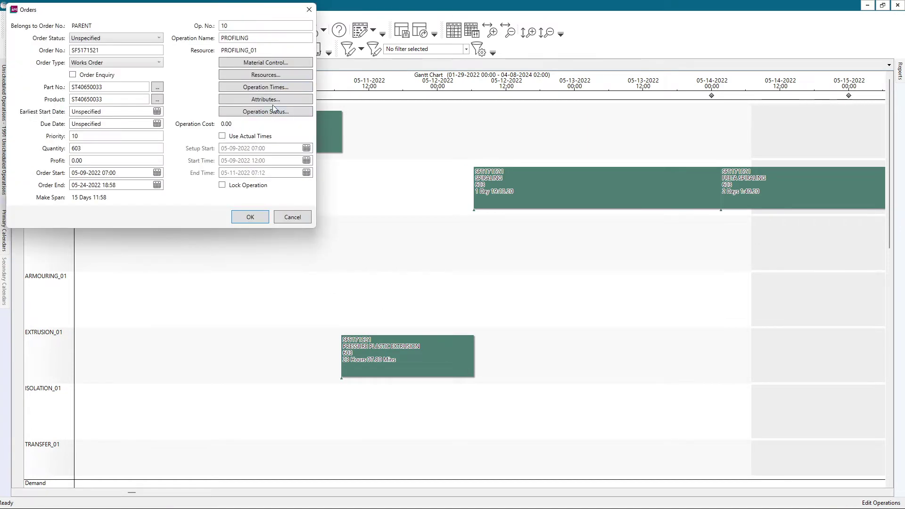
{"action": "left_click", "coordinate": [301, 88]}
{"action": "left_click_drag", "start_coordinate": [257, 77], "coordinate": [110, 60]}
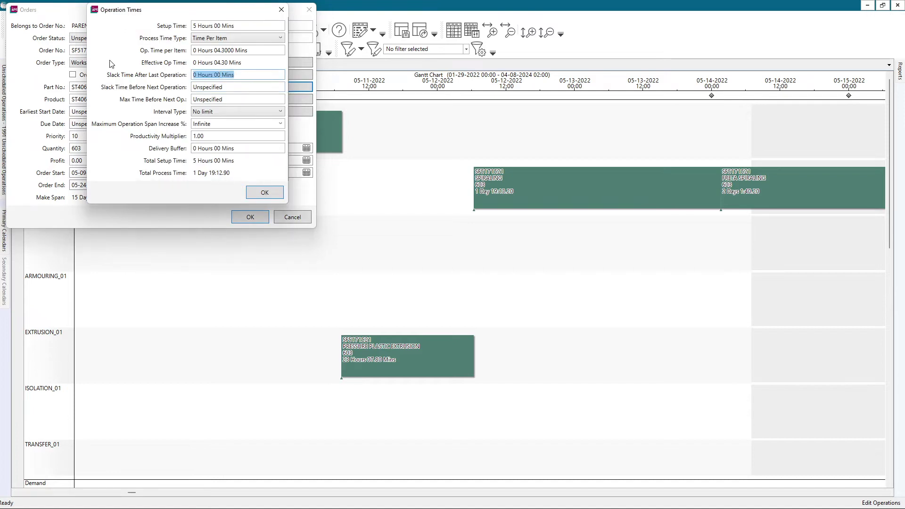
{"action": "key", "text": "Tab"}
{"action": "type", "text": "10"}
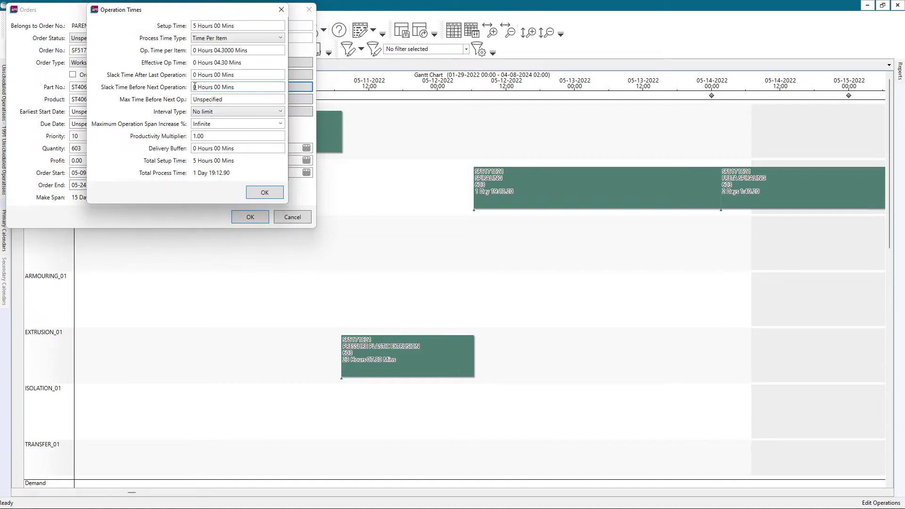
{"action": "left_click", "coordinate": [266, 193]}
{"action": "left_click", "coordinate": [250, 217]}
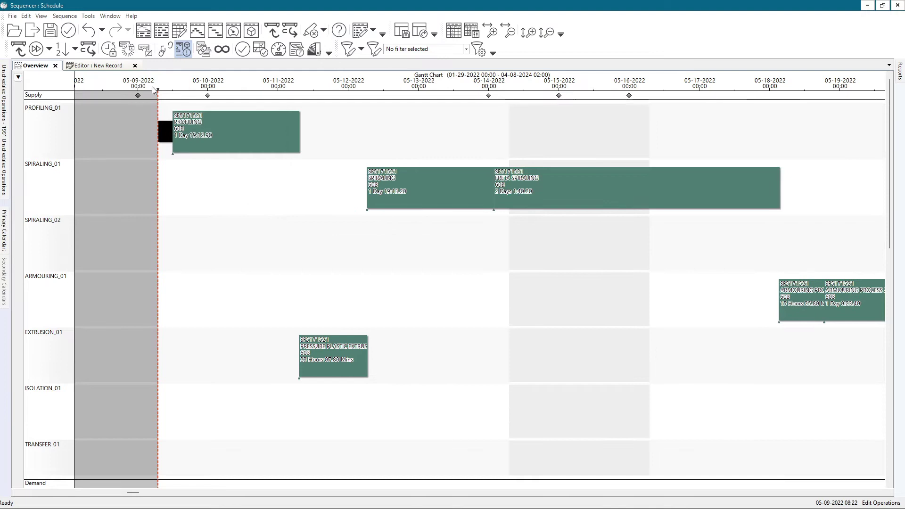
Step: Repair the schedule, allowing operations to be scheduled earlier and allowing sequence changes
{"action": "left_click", "coordinate": [85, 18]}
{"action": "left_click", "coordinate": [108, 140]}
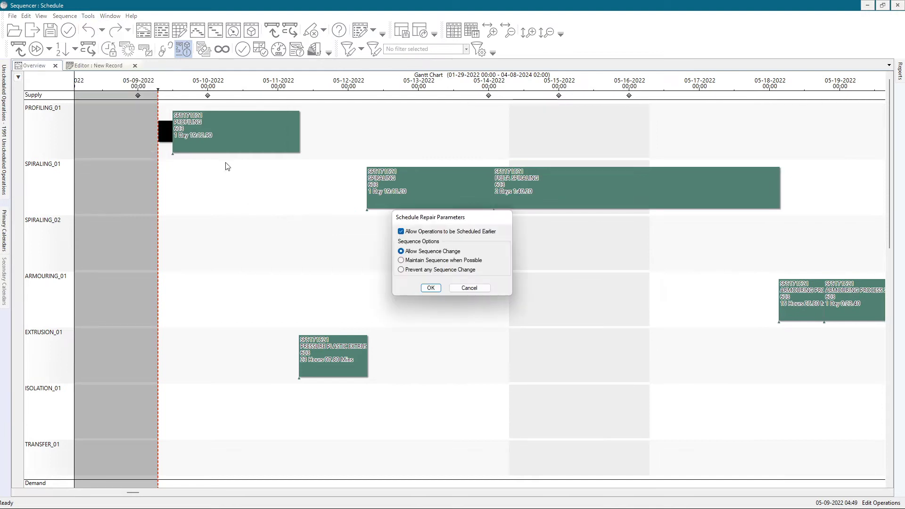
{"action": "left_click", "coordinate": [430, 288]}
{"action": "left_click", "coordinate": [492, 293]}
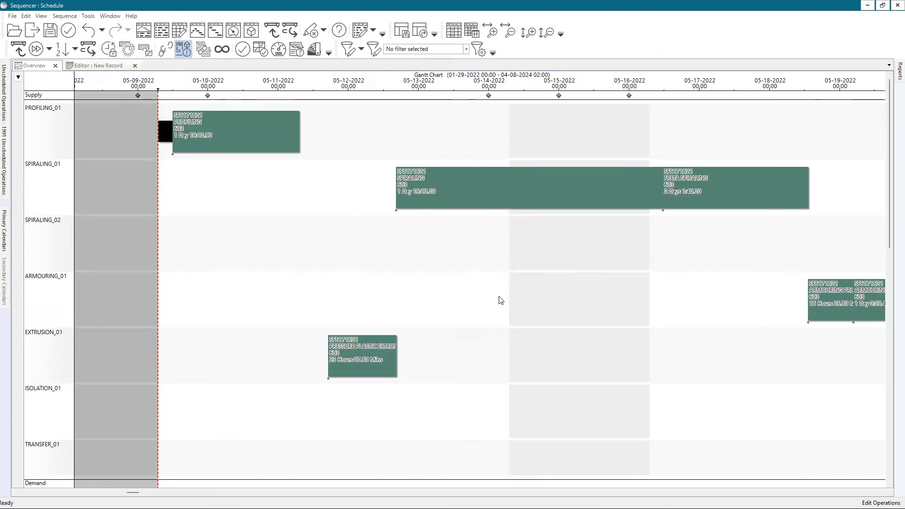
Step: Compare the PROFILING operation's end time with the PRESSURE PLASTIC EXTRUSION operation's start time, closing both order details without changes
{"action": "scroll", "coordinate": [304, 315], "scroll_direction": "up", "scroll_amount": 3}
{"action": "left_click", "coordinate": [243, 138]}
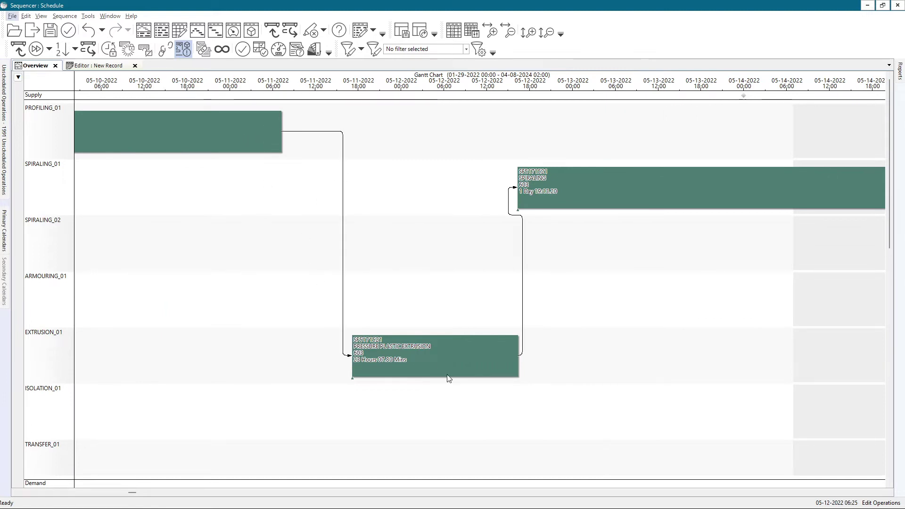
{"action": "double_click", "coordinate": [267, 143]}
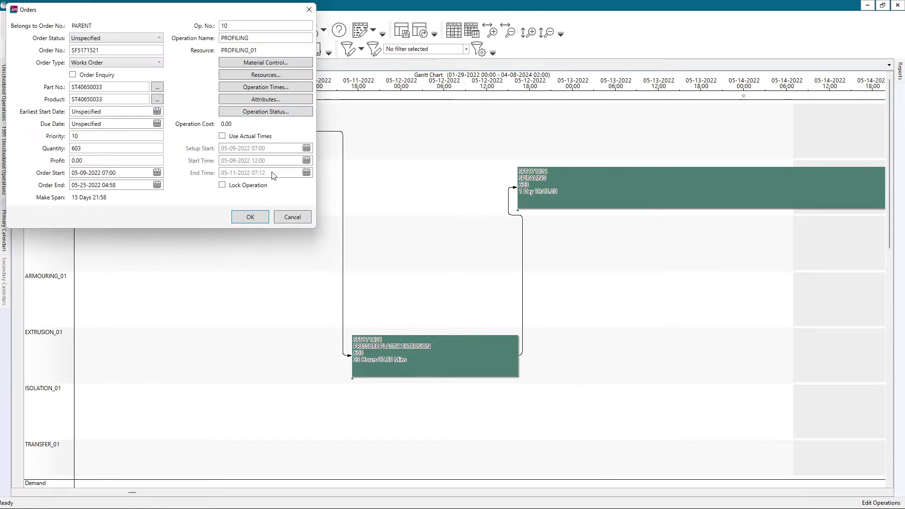
{"action": "left_click", "coordinate": [288, 218]}
{"action": "double_click", "coordinate": [414, 359]}
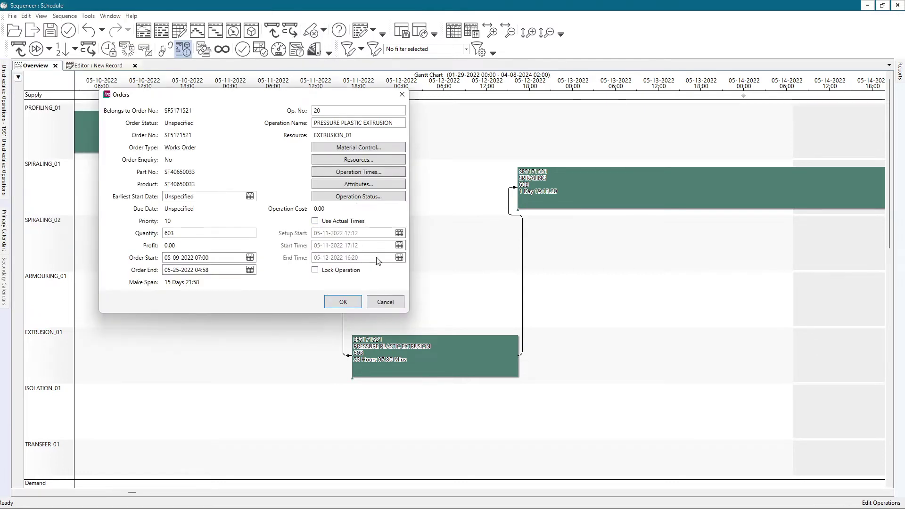
{"action": "left_click", "coordinate": [385, 304]}
Step: Check the SPIRALING operation's start time against the end of the preceding extrusion, leaving its order details unchanged
{"action": "scroll", "coordinate": [331, 283], "scroll_direction": "down", "scroll_amount": 4}
{"action": "scroll", "coordinate": [331, 283], "scroll_direction": "down", "scroll_amount": 2}
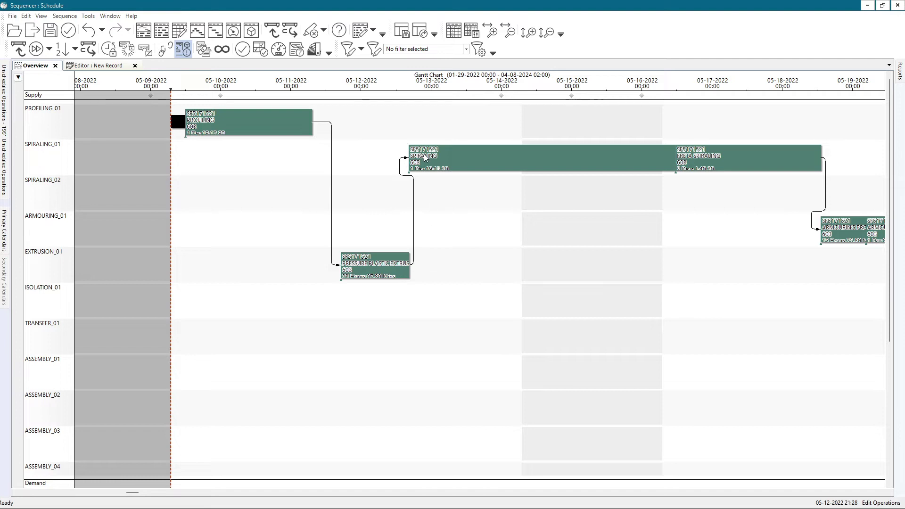
{"action": "scroll", "coordinate": [443, 208], "scroll_direction": "up", "scroll_amount": 2}
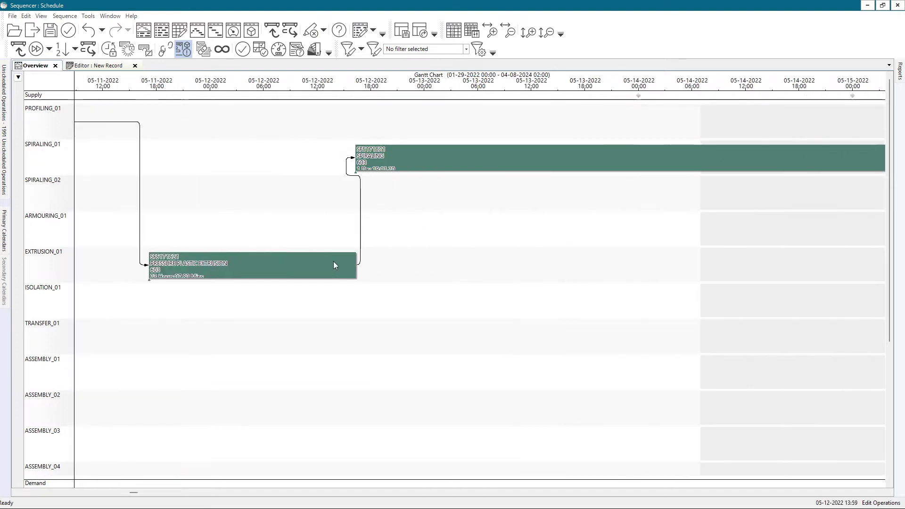
{"action": "double_click", "coordinate": [380, 158]}
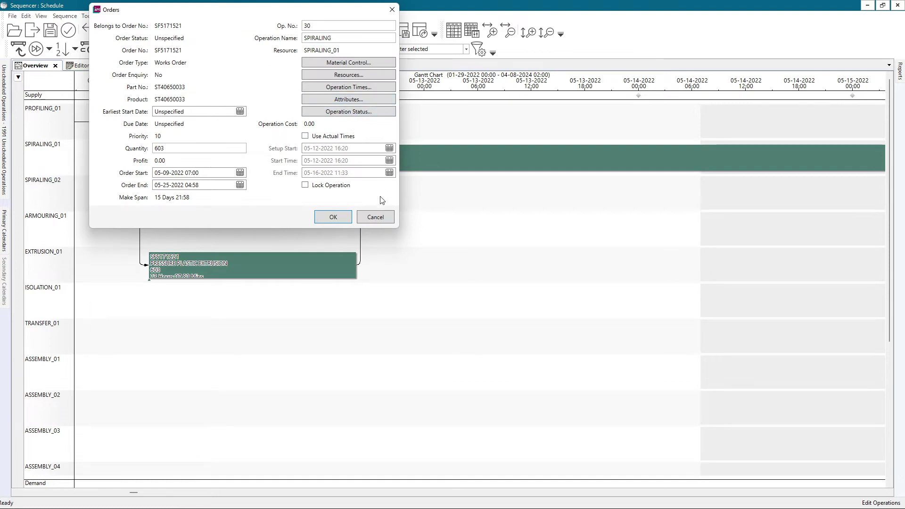
{"action": "left_click", "coordinate": [380, 216]}
Step: Set the SPIRALING operation's Slack Time After Last Operation to 5 hours and apply it to the order
{"action": "double_click", "coordinate": [386, 158]}
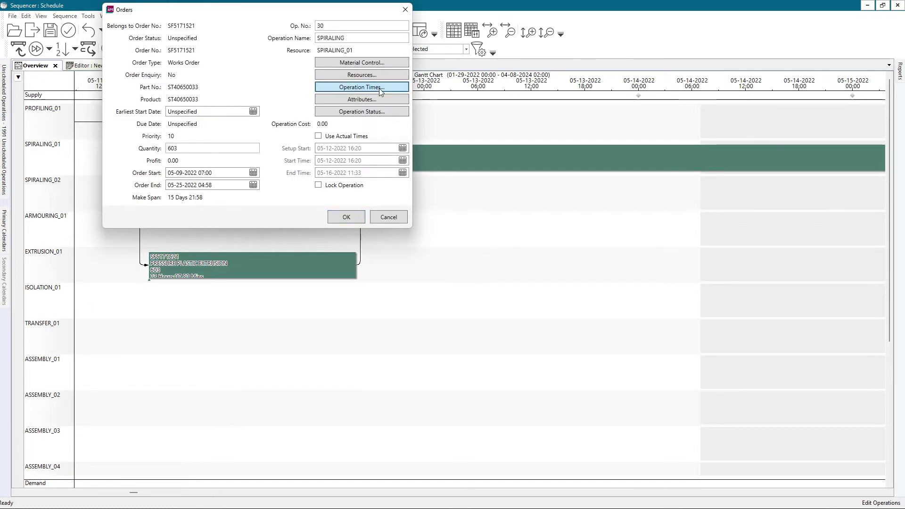
{"action": "left_click", "coordinate": [380, 88]}
{"action": "double_click", "coordinate": [309, 91]}
{"action": "left_click", "coordinate": [333, 86]}
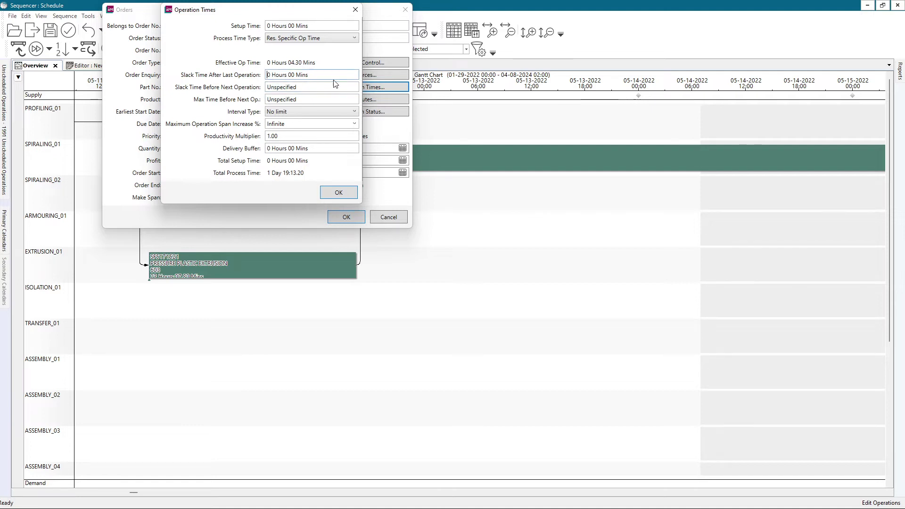
{"action": "left_click", "coordinate": [283, 74]}
{"action": "type", "text": "5"}
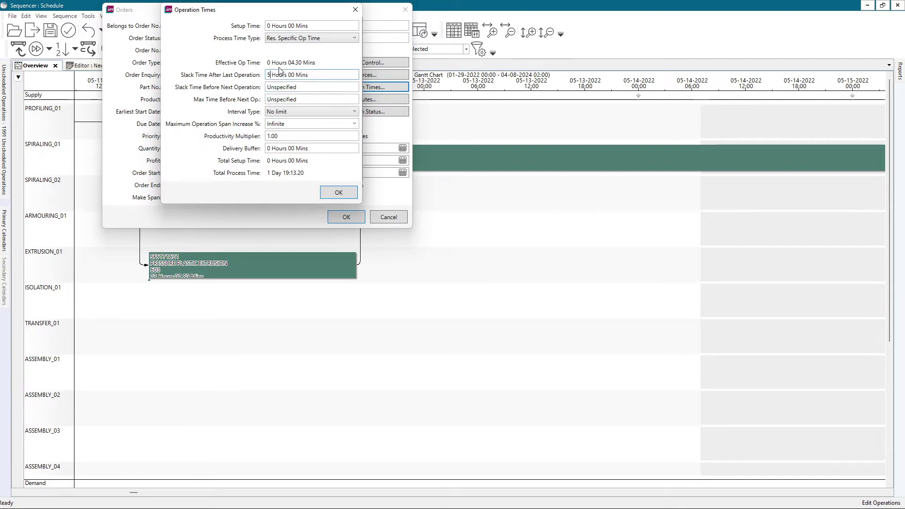
{"action": "left_click", "coordinate": [339, 192]}
{"action": "left_click", "coordinate": [346, 217]}
Step: Repair the schedule so the SPIRALING operation's new slack time takes effect after the extrusion
{"action": "left_click", "coordinate": [88, 16]}
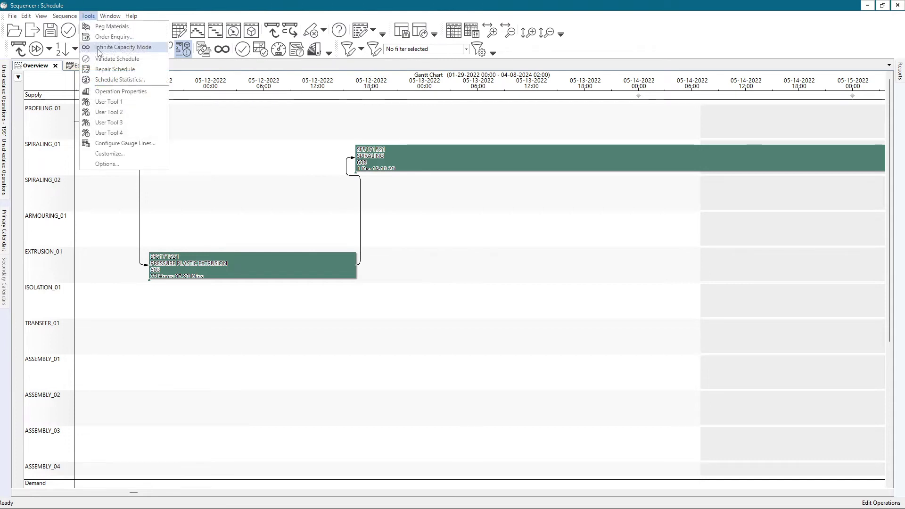
{"action": "left_click", "coordinate": [109, 69]}
{"action": "left_click", "coordinate": [431, 288]}
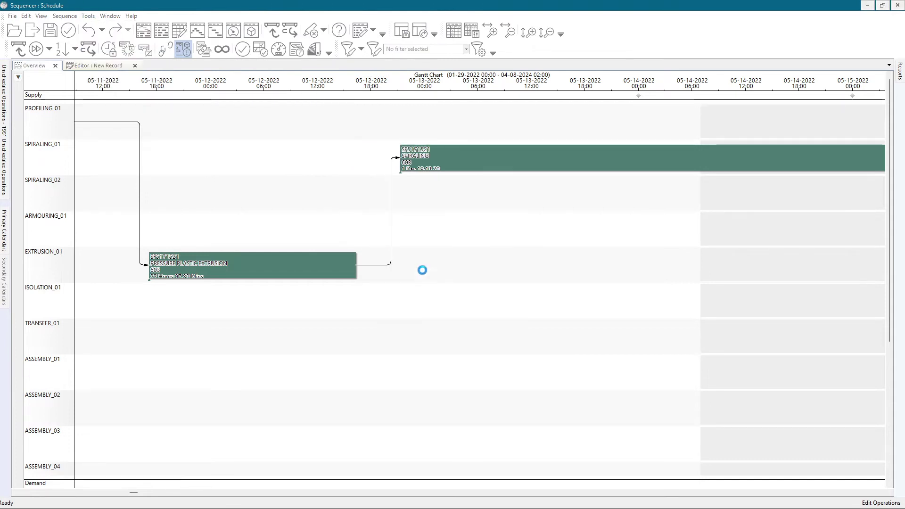
{"action": "left_click", "coordinate": [494, 293]}
Step: Review the Maximum Operation Span Increase setting in the SPIRALING operation's times and close the order details without changes
{"action": "scroll", "coordinate": [343, 257], "scroll_direction": "down", "scroll_amount": 2}
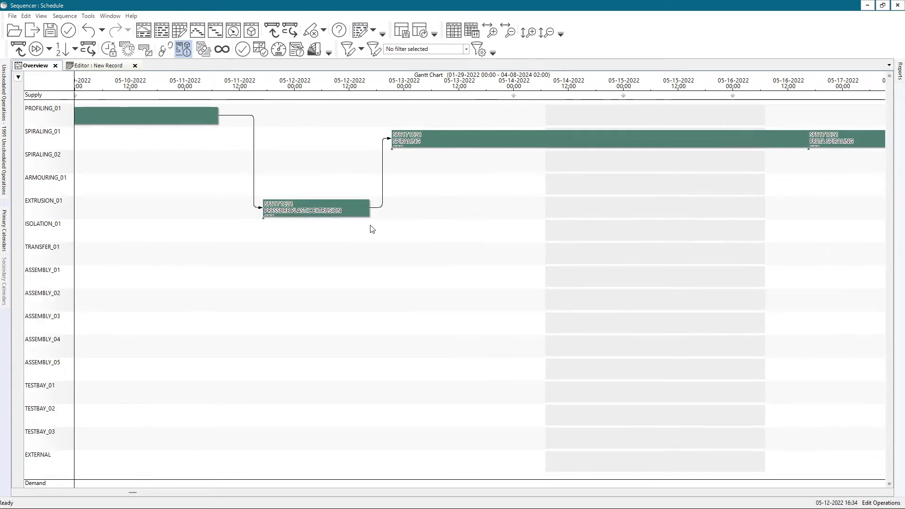
{"action": "scroll", "coordinate": [372, 229], "scroll_direction": "down", "scroll_amount": 2}
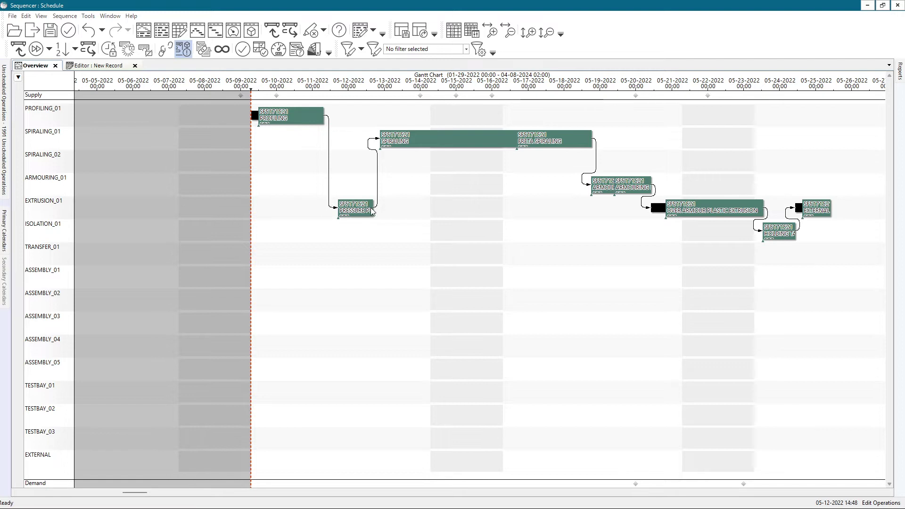
{"action": "double_click", "coordinate": [409, 142]}
{"action": "left_click", "coordinate": [369, 90]}
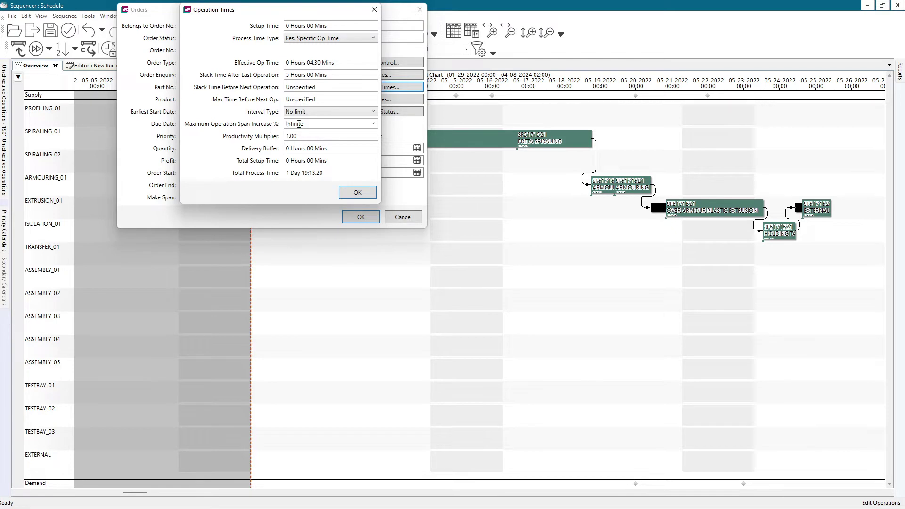
{"action": "left_click", "coordinate": [357, 196]}
{"action": "left_click", "coordinate": [403, 218]}
{"action": "scroll", "coordinate": [422, 160], "scroll_direction": "down", "scroll_amount": 2}
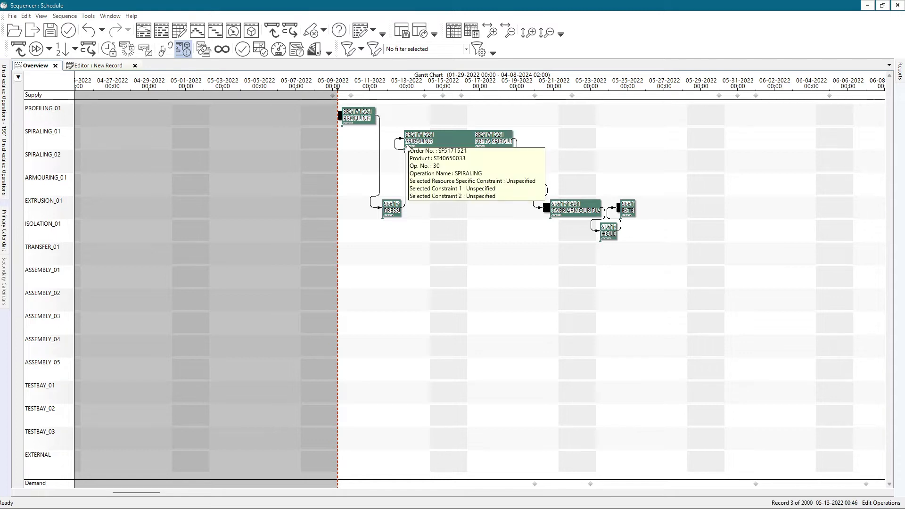
{"action": "scroll", "coordinate": [417, 163], "scroll_direction": "up", "scroll_amount": 2}
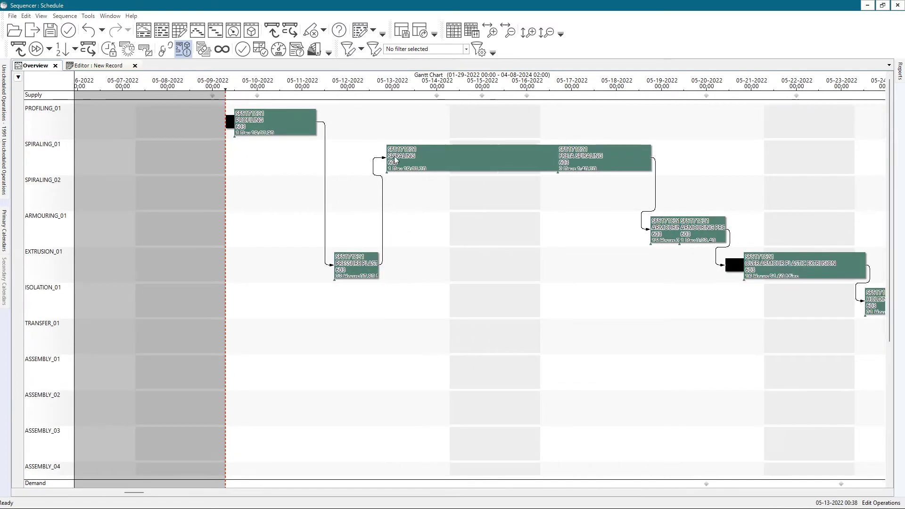
{"action": "left_click_drag", "start_coordinate": [326, 160], "coordinate": [349, 161]}
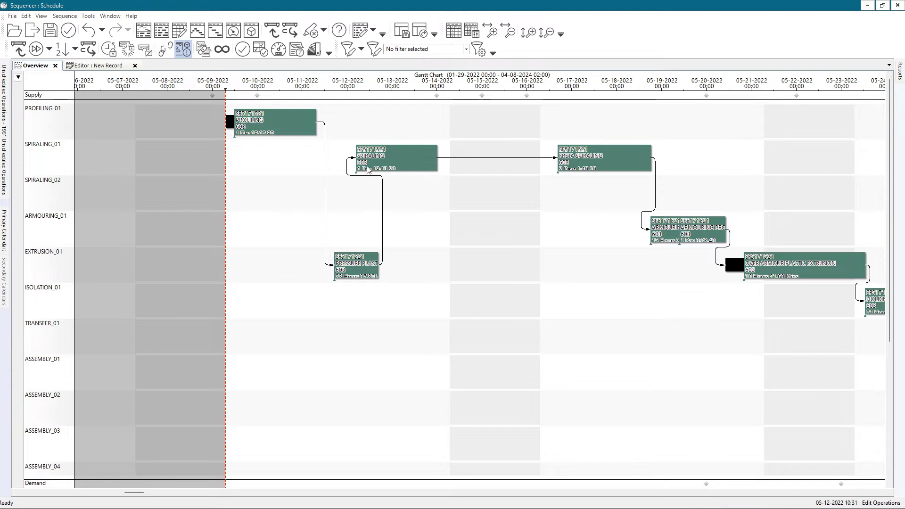
{"action": "scroll", "coordinate": [366, 170], "scroll_direction": "up", "scroll_amount": 1}
{"action": "left_click_drag", "start_coordinate": [363, 180], "coordinate": [383, 172]}
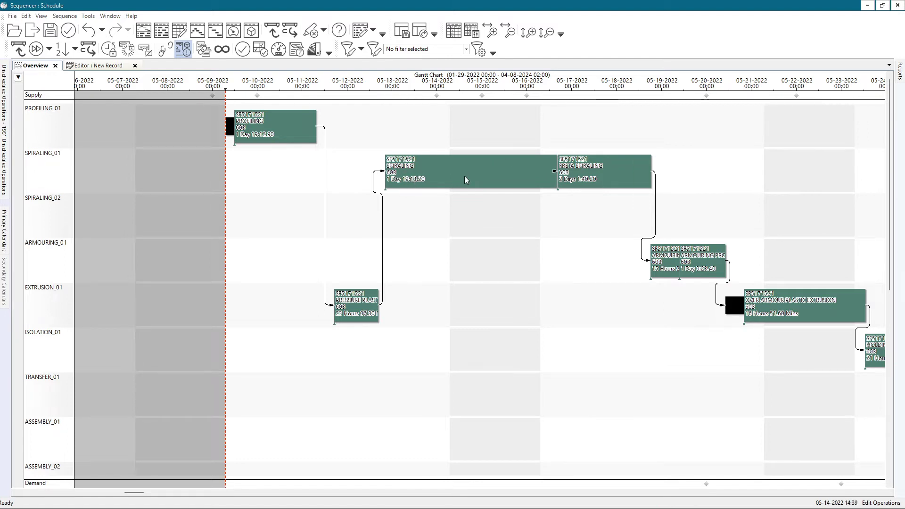
Step: Set the SPIRALING operation's Maximum Operation Span Increase % to 0 and apply it to the order
{"action": "double_click", "coordinate": [447, 167]}
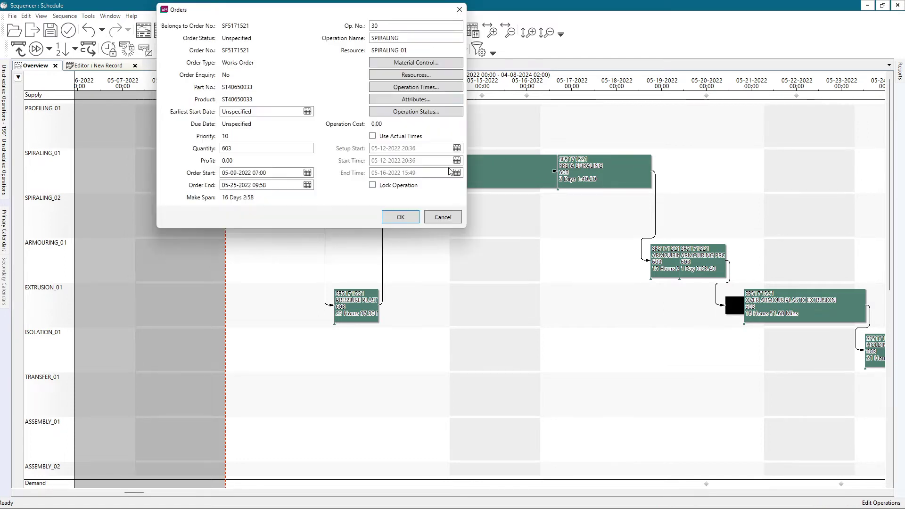
{"action": "left_click", "coordinate": [418, 88]}
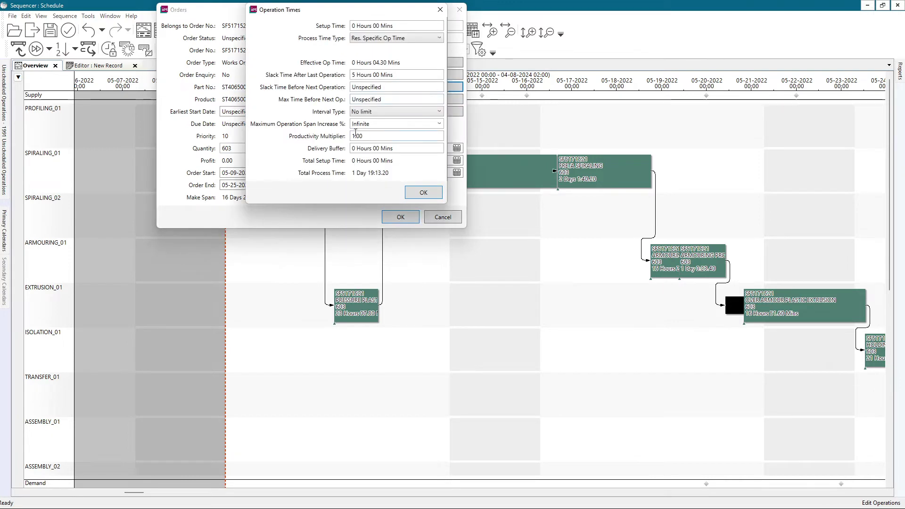
{"action": "double_click", "coordinate": [387, 124]}
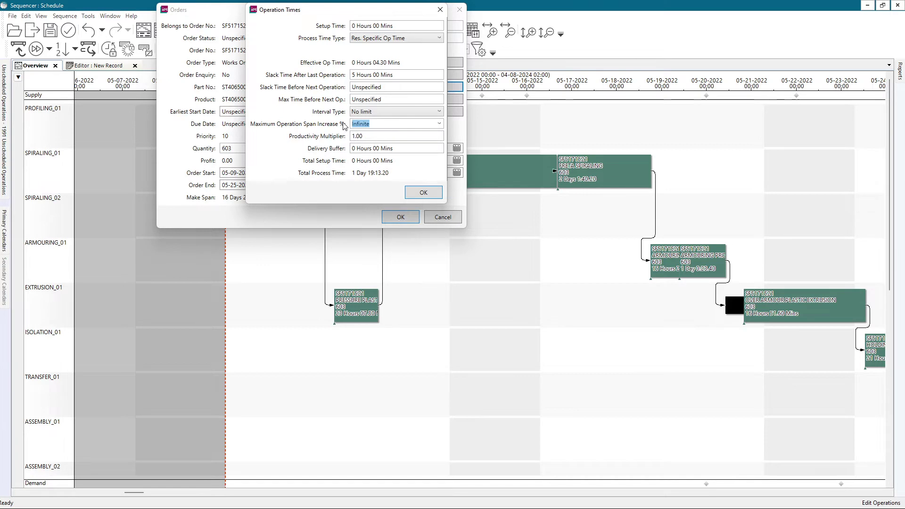
{"action": "type", "text": "0"}
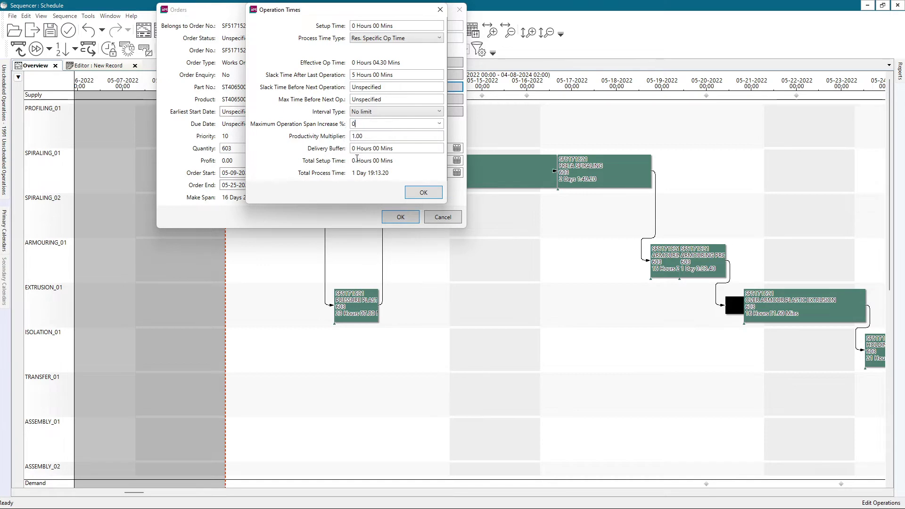
{"action": "left_click", "coordinate": [424, 192]}
{"action": "left_click", "coordinate": [396, 218]}
Step: Repair the schedule to apply the SPIRALING operation's zero span increase limit, allowing earlier scheduling and sequence changes
{"action": "left_click", "coordinate": [88, 16]}
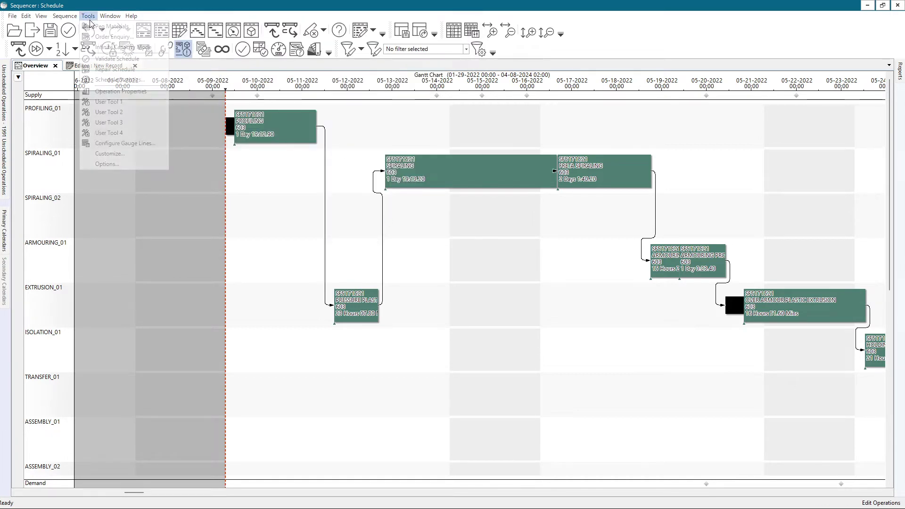
{"action": "left_click", "coordinate": [116, 79]}
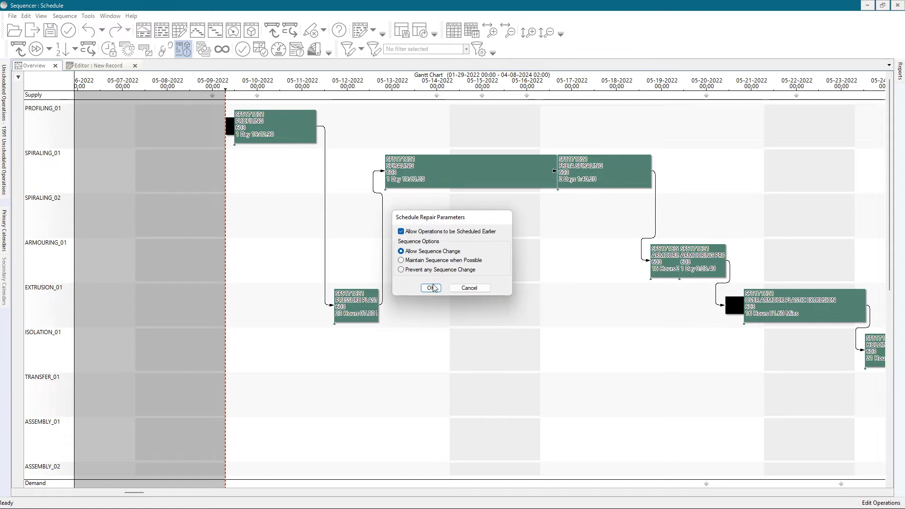
{"action": "left_click", "coordinate": [435, 287]}
{"action": "left_click", "coordinate": [489, 293]}
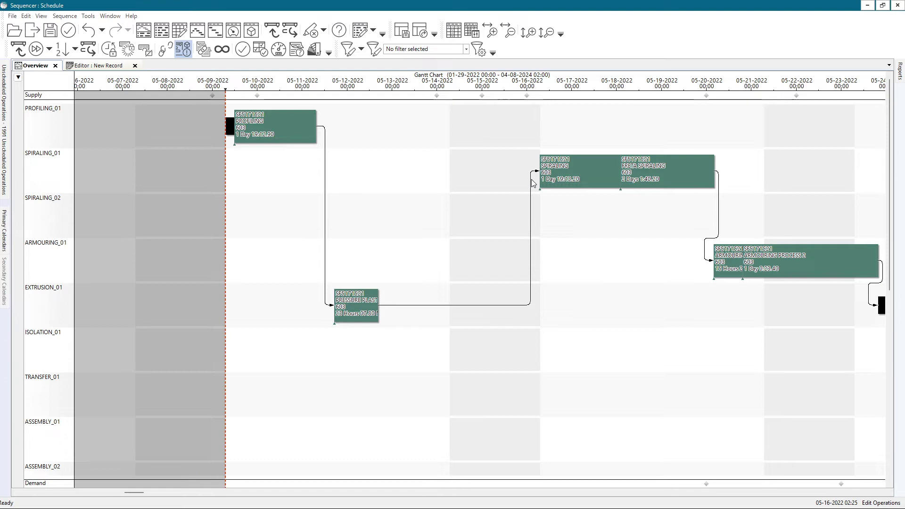
Step: Set the SPIRALING operation's Maximum Operation Span Increase % to 50 and apply it to the order
{"action": "double_click", "coordinate": [594, 168]}
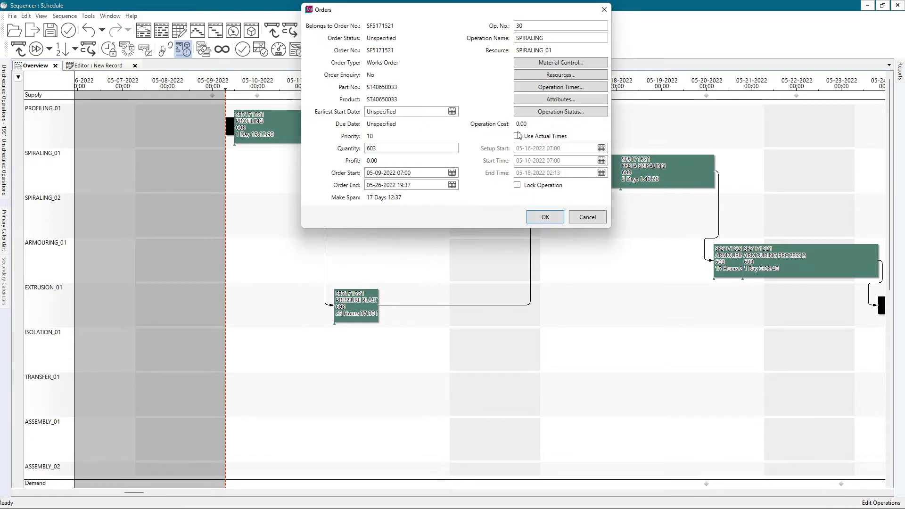
{"action": "left_click", "coordinate": [549, 87]}
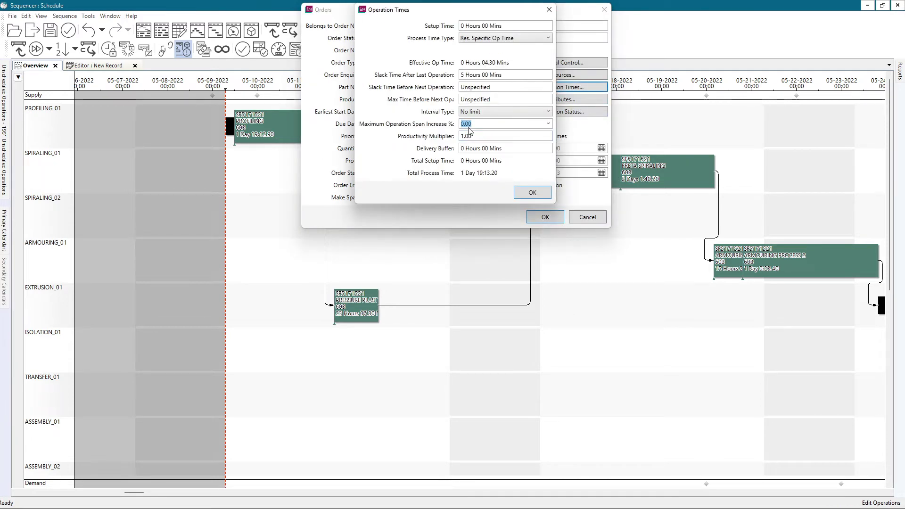
{"action": "type", "text": "50"}
{"action": "left_click", "coordinate": [523, 193]}
{"action": "left_click", "coordinate": [543, 218]}
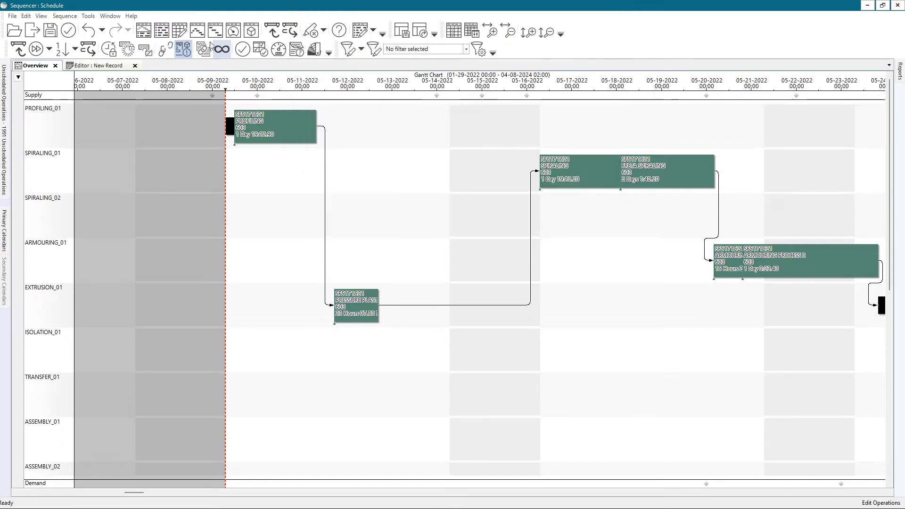
Step: Remove all operations from the schedule and rebuild it with a forward sequence
{"action": "left_click", "coordinate": [18, 48]}
{"action": "left_click", "coordinate": [65, 16]}
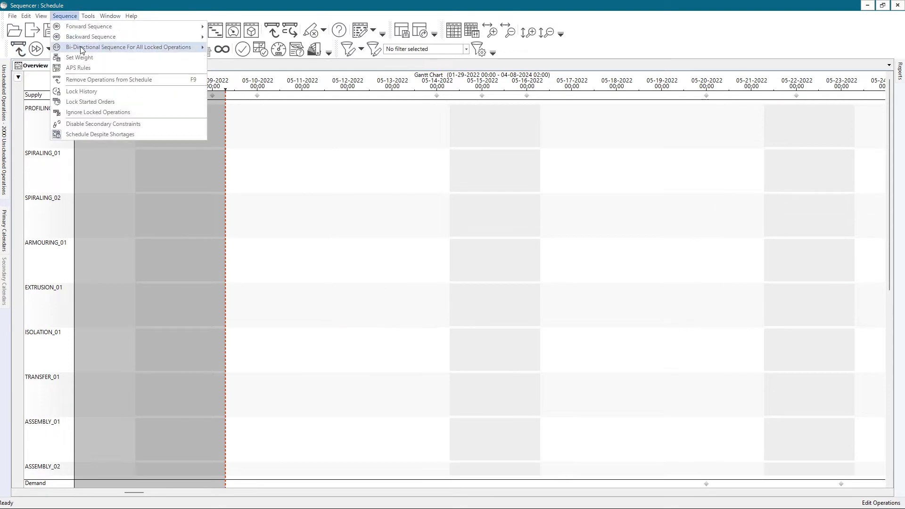
{"action": "mouse_move", "coordinate": [142, 26]}
{"action": "left_click", "coordinate": [246, 47]}
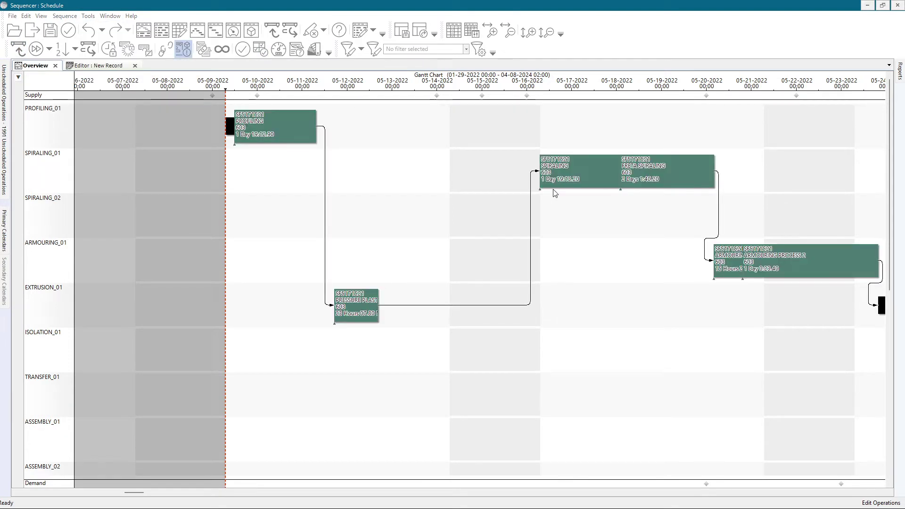
{"action": "double_click", "coordinate": [542, 175]}
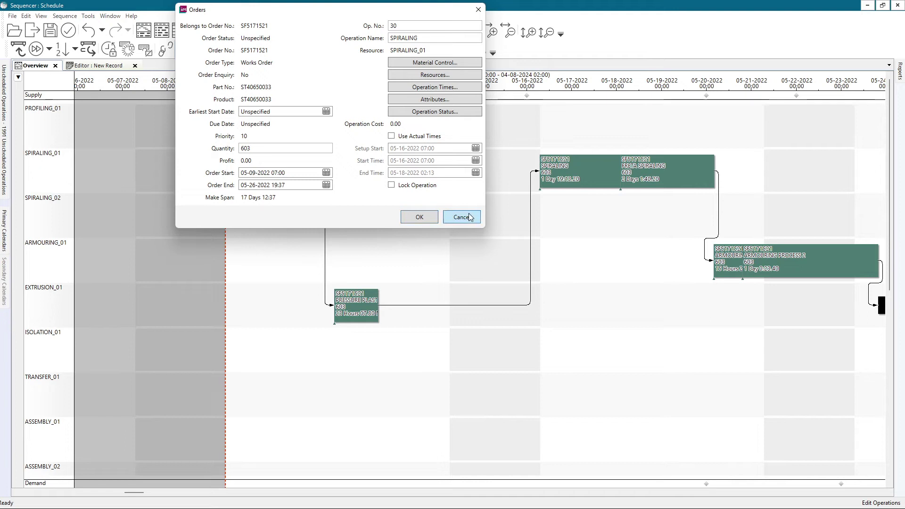
{"action": "left_click", "coordinate": [462, 217]}
{"action": "left_click_drag", "start_coordinate": [542, 171], "coordinate": [569, 176]}
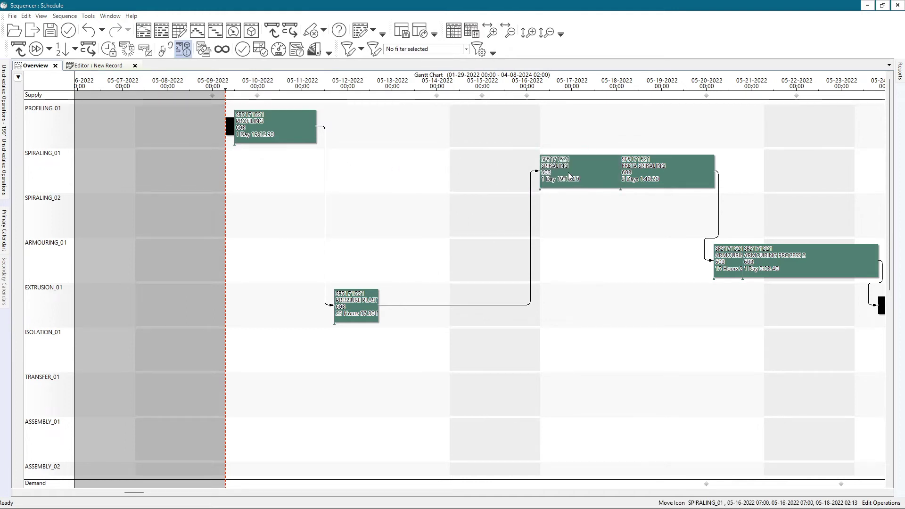
Step: Raise the SPIRALING operation's Maximum Operation Span Increase % above 50 and apply it to the order
{"action": "double_click", "coordinate": [569, 175]}
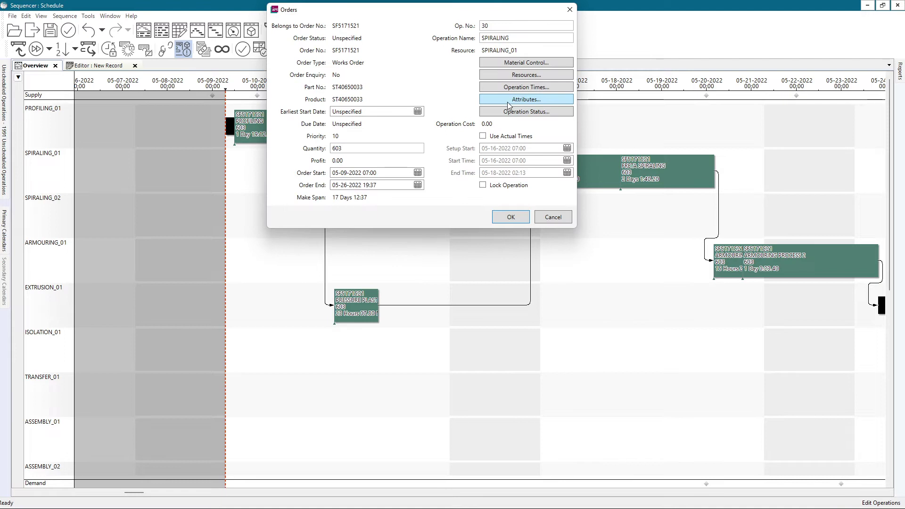
{"action": "left_click", "coordinate": [521, 87]}
{"action": "double_click", "coordinate": [442, 124]}
{"action": "left_click", "coordinate": [443, 124]}
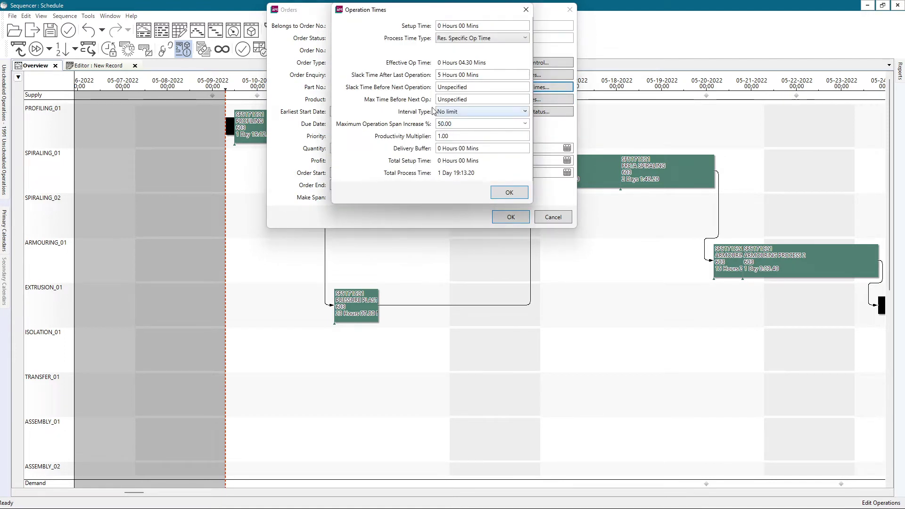
{"action": "type", "text": "1"}
{"action": "left_click", "coordinate": [510, 192]}
{"action": "left_click", "coordinate": [511, 217]}
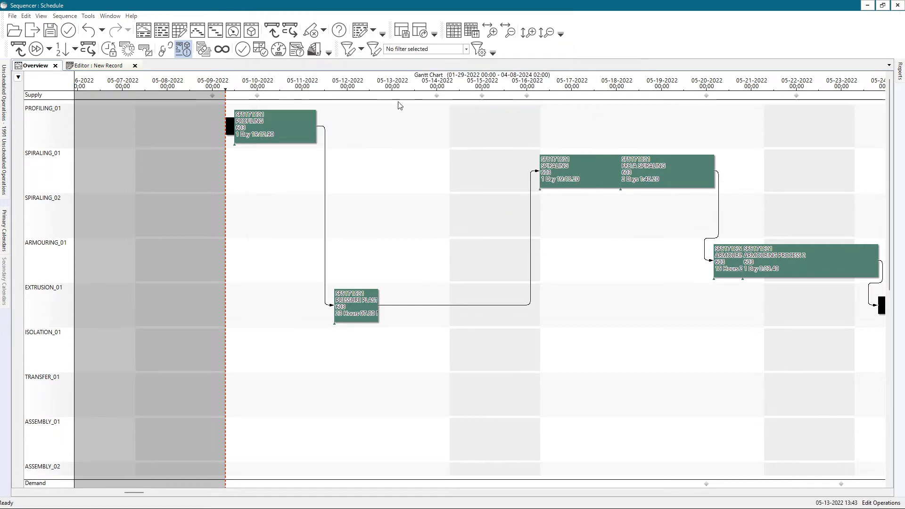
Step: Remove all operations from the schedule and rebuild it with a forward sequence by due date
{"action": "left_click", "coordinate": [15, 51]}
{"action": "left_click", "coordinate": [65, 15]}
{"action": "mouse_move", "coordinate": [88, 27]}
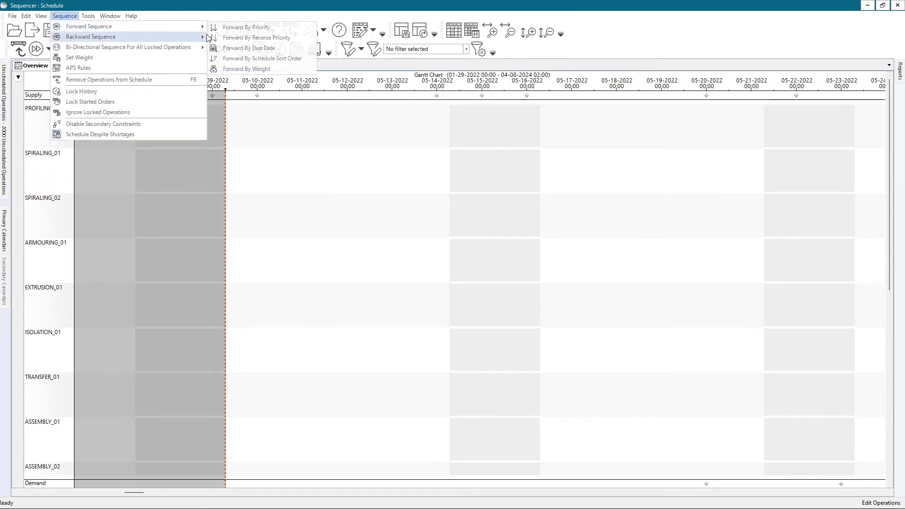
{"action": "left_click", "coordinate": [234, 49]}
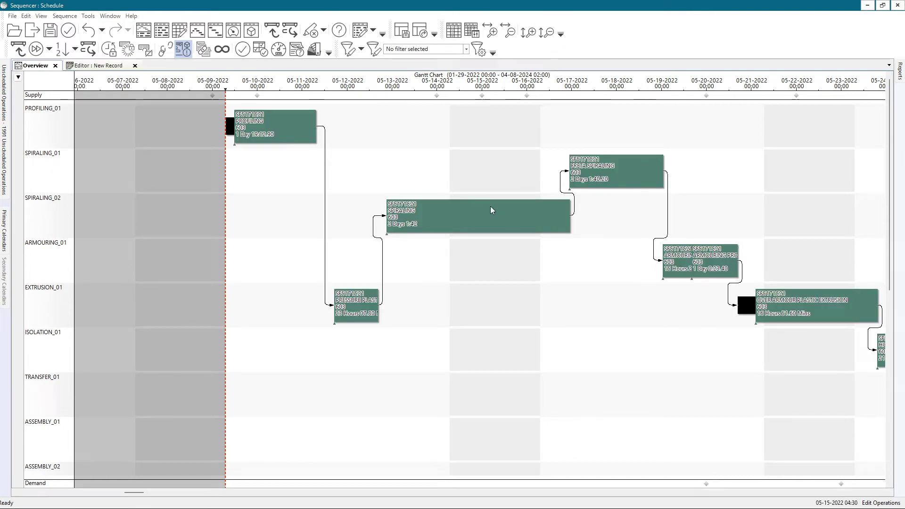
Step: Start a new calendar period for the SPIRALING_02 resource using the Planned Maintenance template
{"action": "scroll", "coordinate": [490, 208], "scroll_direction": "down", "scroll_amount": 2}
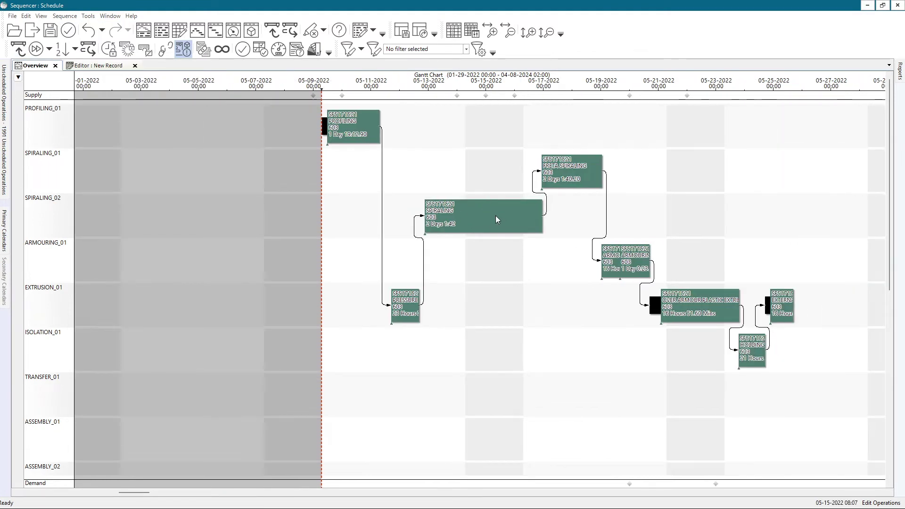
{"action": "scroll", "coordinate": [477, 217], "scroll_direction": "up", "scroll_amount": 7}
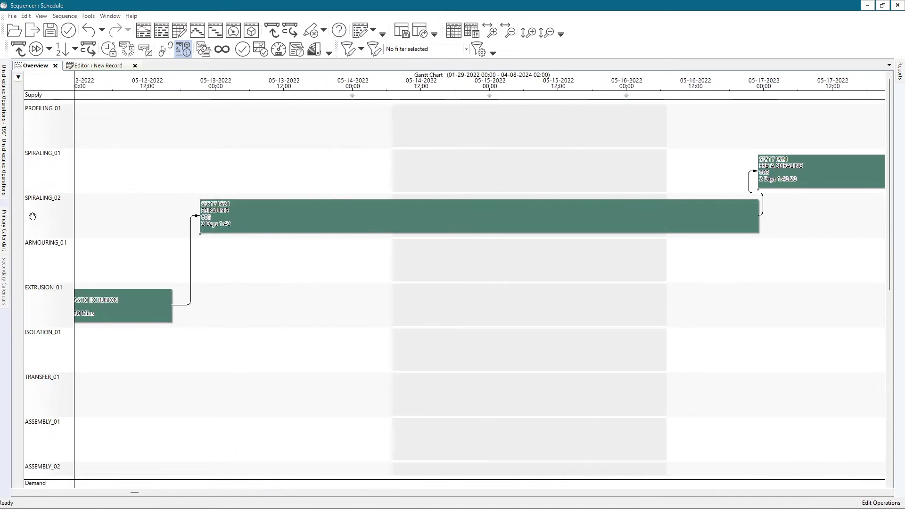
{"action": "scroll", "coordinate": [46, 216], "scroll_direction": "down", "scroll_amount": 3}
{"action": "right_click", "coordinate": [30, 202]}
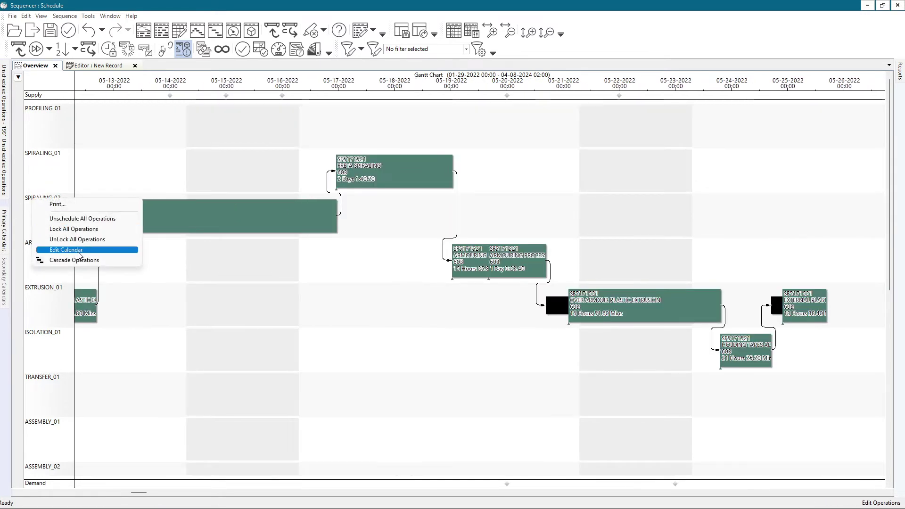
{"action": "left_click", "coordinate": [52, 249]}
{"action": "left_click", "coordinate": [464, 220]}
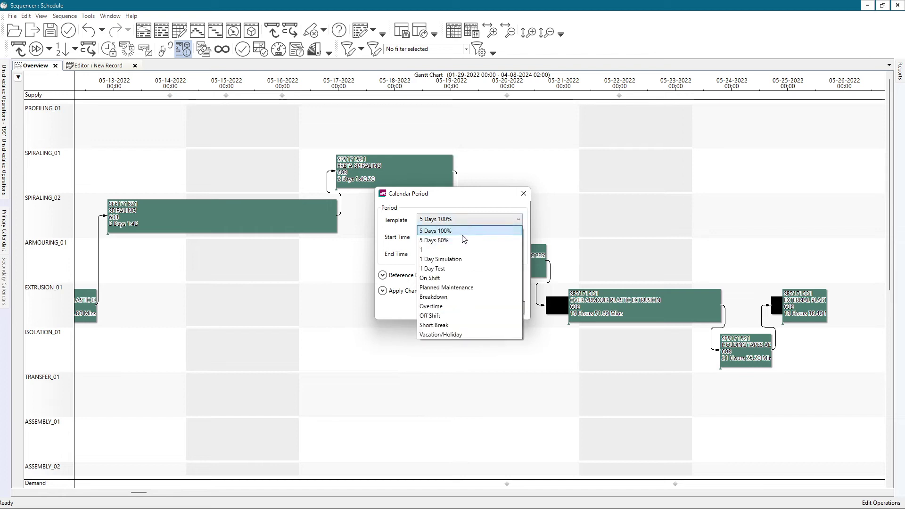
{"action": "left_click", "coordinate": [462, 288]}
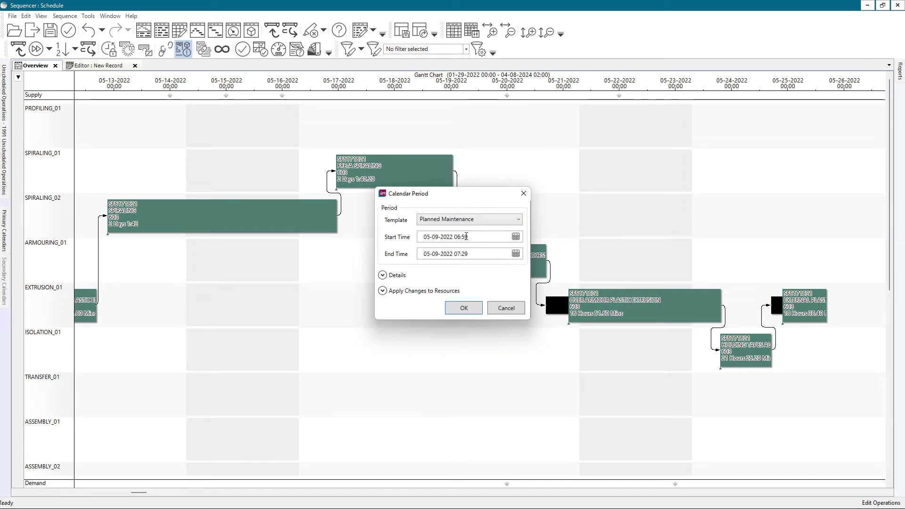
{"action": "left_click", "coordinate": [516, 238]}
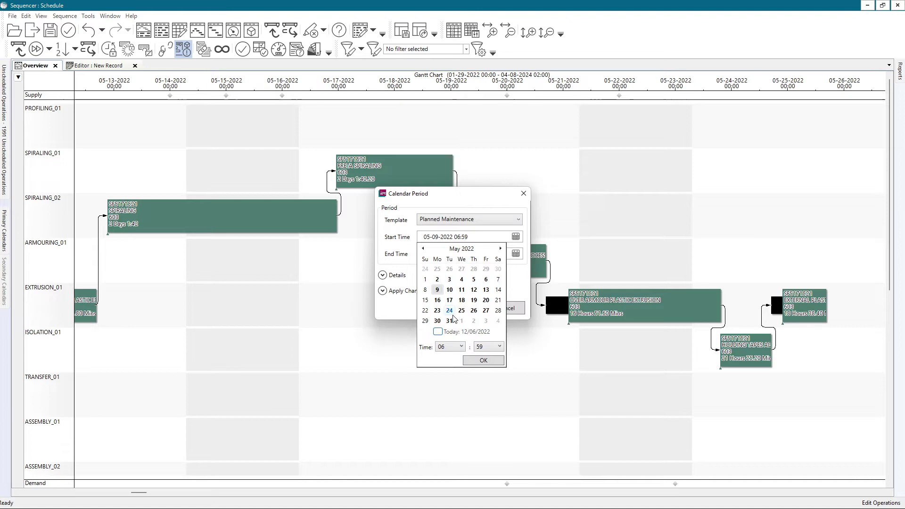
{"action": "left_click", "coordinate": [461, 347]}
{"action": "left_click", "coordinate": [462, 350]}
{"action": "left_click", "coordinate": [483, 361]}
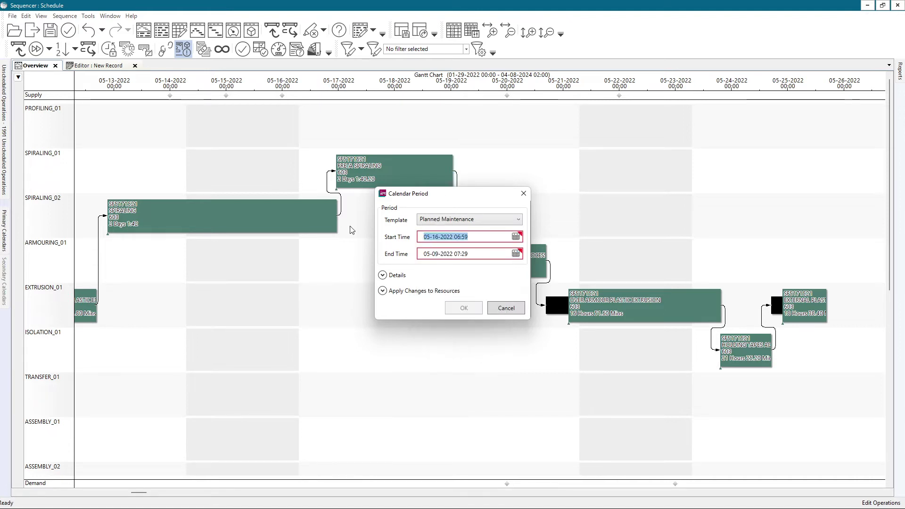
{"action": "left_click", "coordinate": [423, 256]}
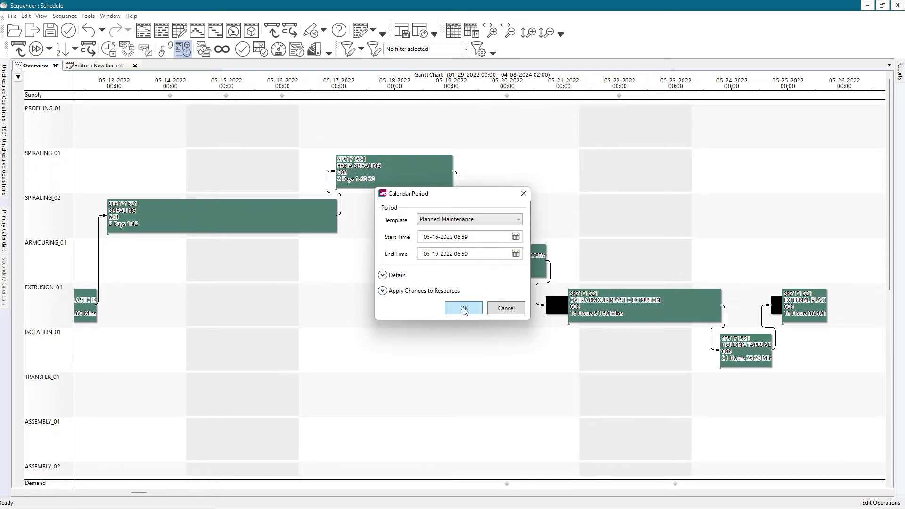
{"action": "left_click", "coordinate": [463, 308]}
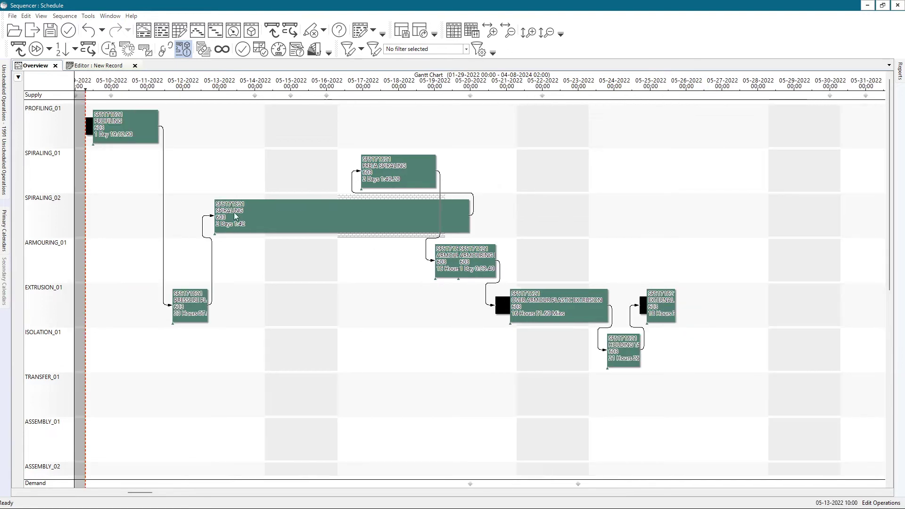
Step: Clear the schedule and resequence it forward by due date around the SPIRALING_02 maintenance period
{"action": "scroll", "coordinate": [407, 238], "scroll_direction": "down", "scroll_amount": 2}
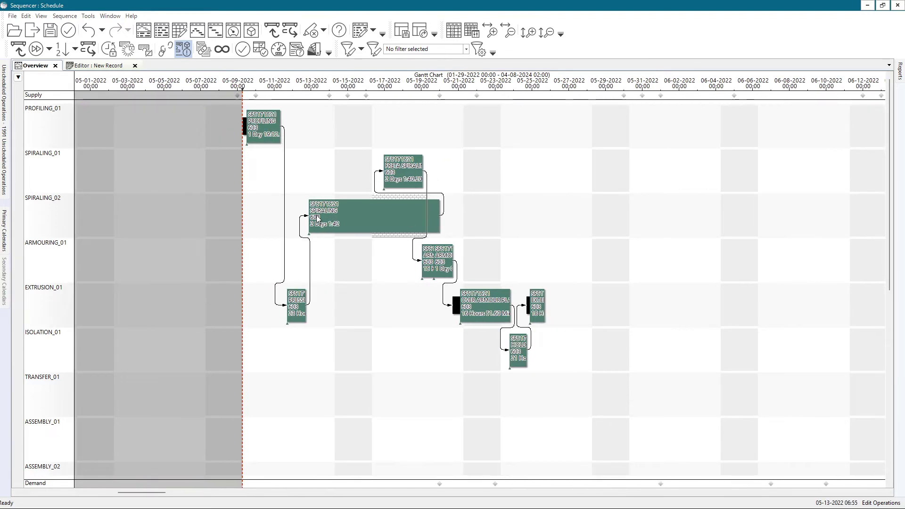
{"action": "left_click", "coordinate": [19, 50]}
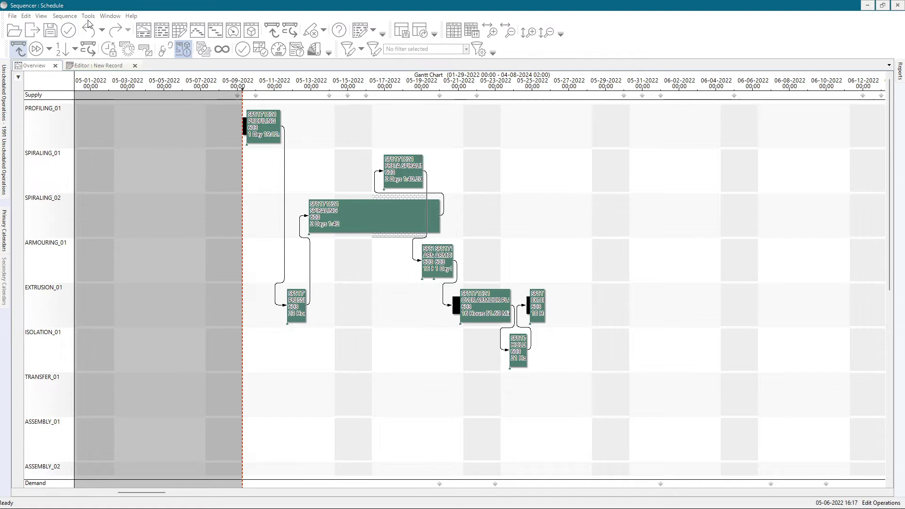
{"action": "left_click", "coordinate": [65, 16]}
{"action": "mouse_move", "coordinate": [76, 25]}
{"action": "left_click", "coordinate": [238, 52]}
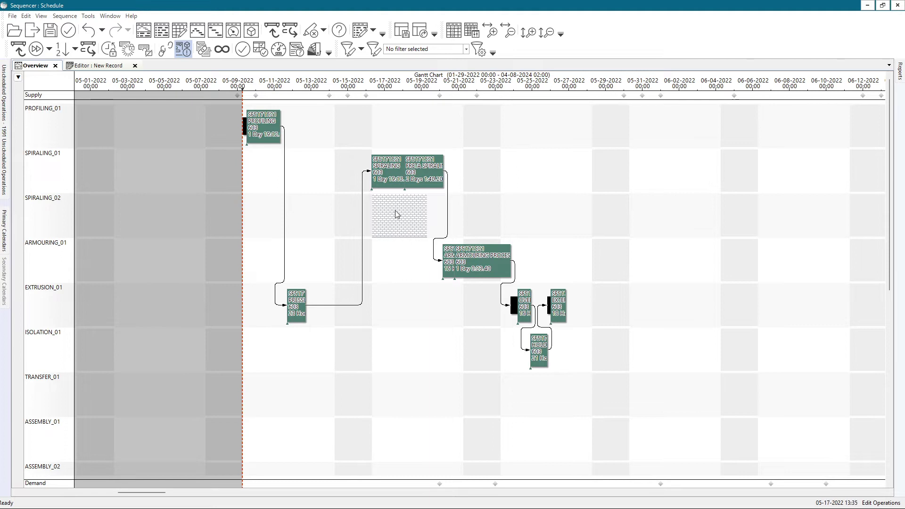
{"action": "left_click_drag", "start_coordinate": [389, 186], "coordinate": [371, 170]}
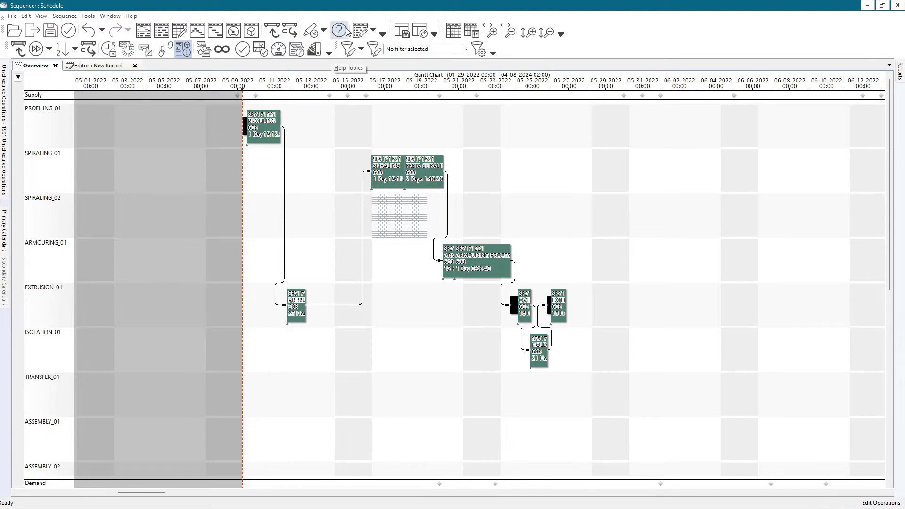
Step: Check which resources the planned maintenance period on SPIRALING_02 applies to, leaving the period as it is
{"action": "double_click", "coordinate": [409, 209]}
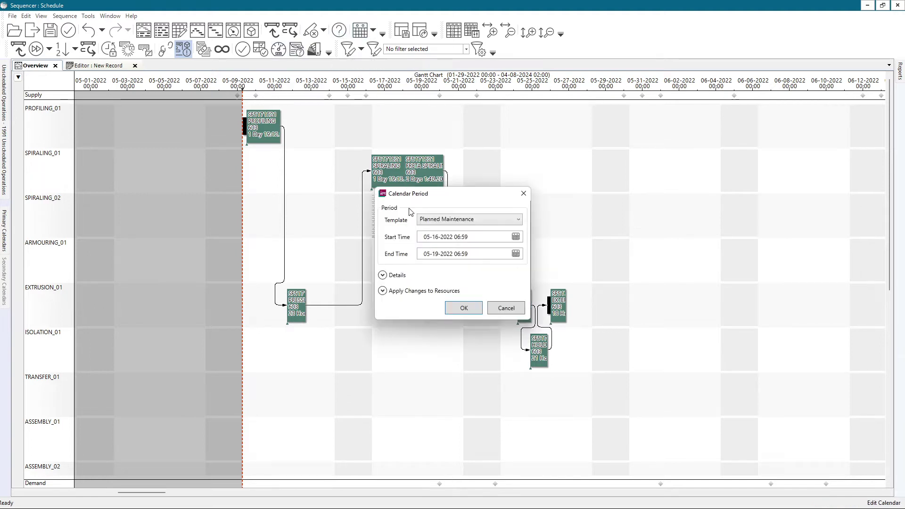
{"action": "left_click", "coordinate": [383, 290]}
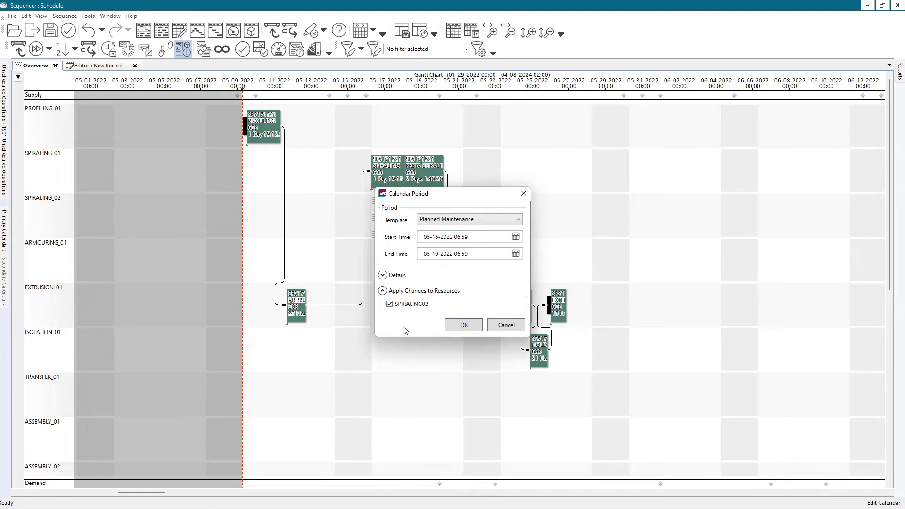
{"action": "left_click", "coordinate": [506, 325]}
{"action": "right_click", "coordinate": [41, 159]}
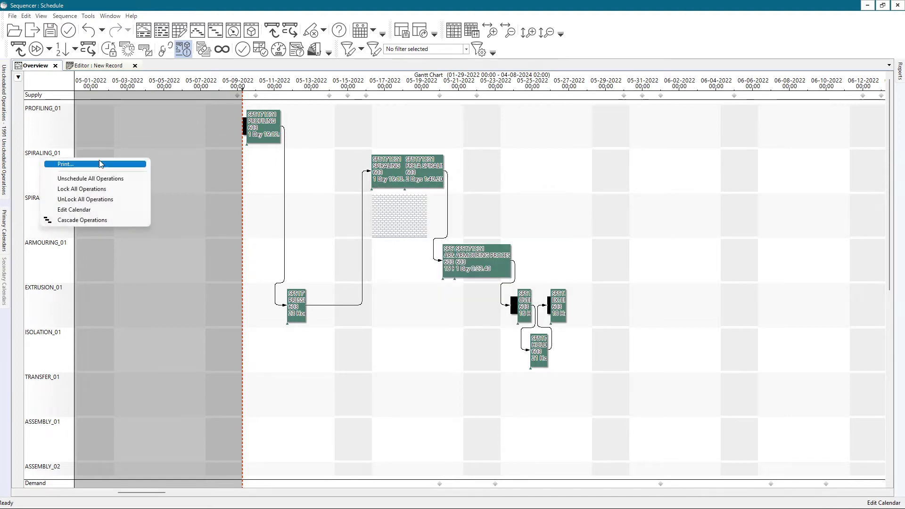
{"action": "left_click", "coordinate": [74, 209]}
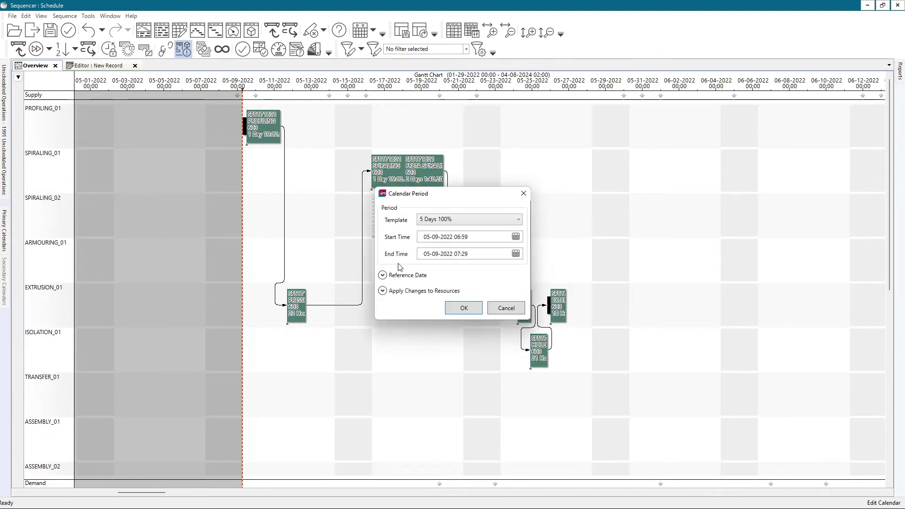
{"action": "left_click", "coordinate": [461, 222]}
{"action": "left_click", "coordinate": [464, 290]}
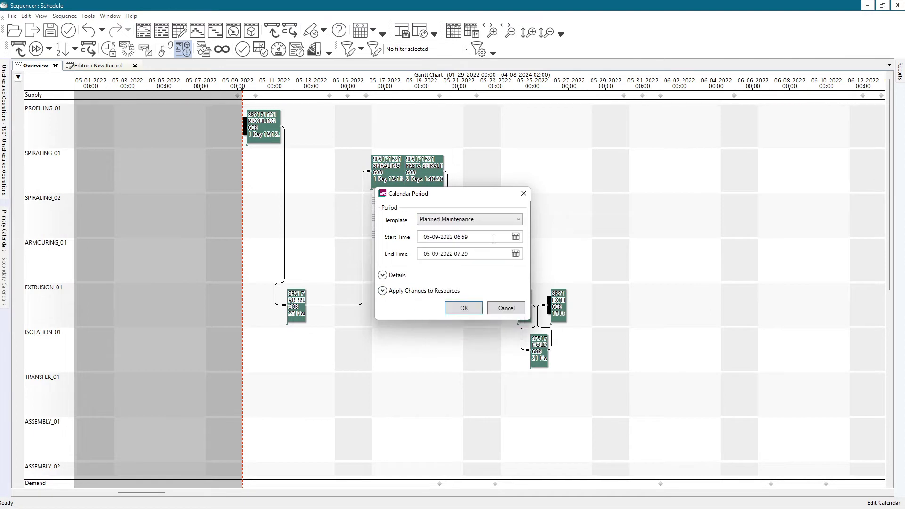
{"action": "left_click", "coordinate": [515, 239]}
{"action": "left_click", "coordinate": [438, 301]}
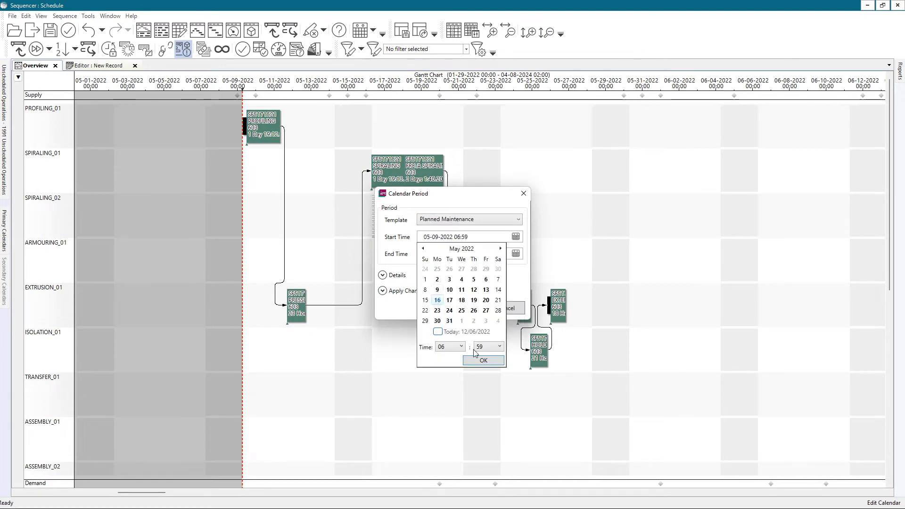
{"action": "left_click", "coordinate": [483, 360]}
{"action": "left_click", "coordinate": [487, 253]}
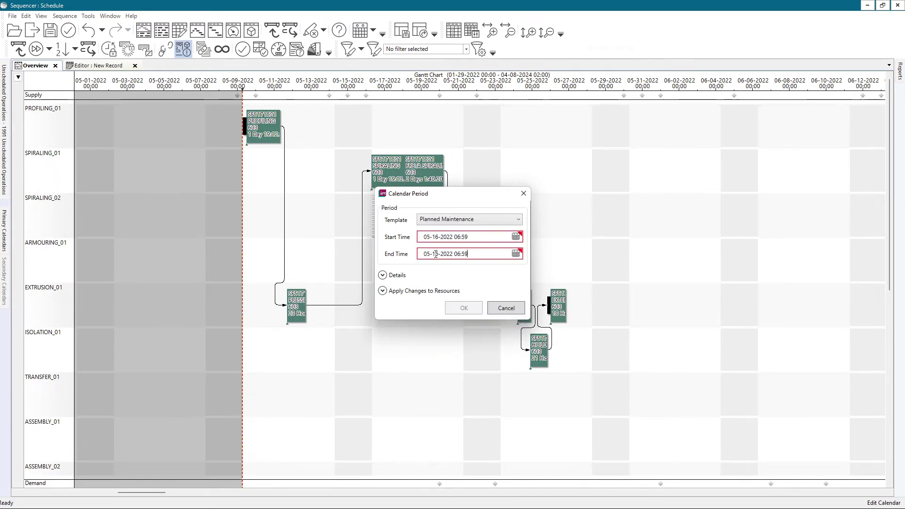
{"action": "type", "text": "9"}
{"action": "left_click", "coordinate": [464, 308]}
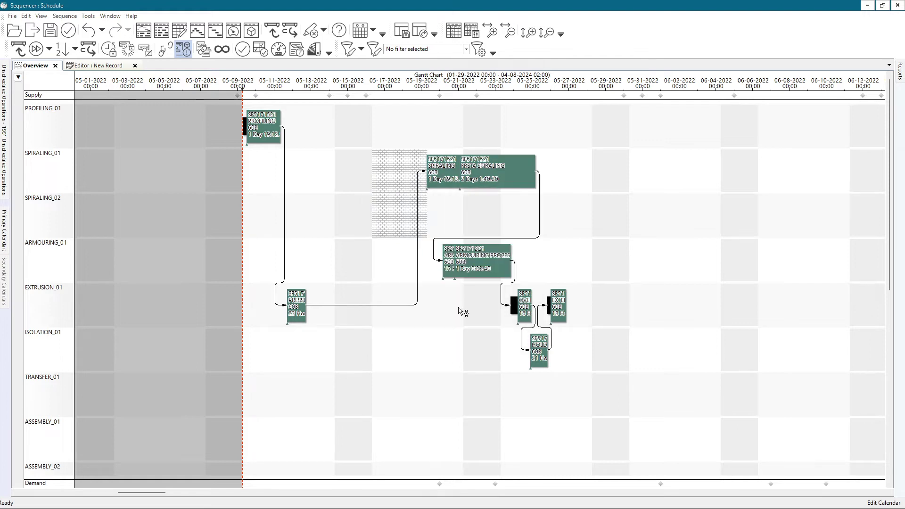
Step: Unschedule all operations and resequence them forward by due date with maintenance on both spiraling resources
{"action": "left_click", "coordinate": [18, 49]}
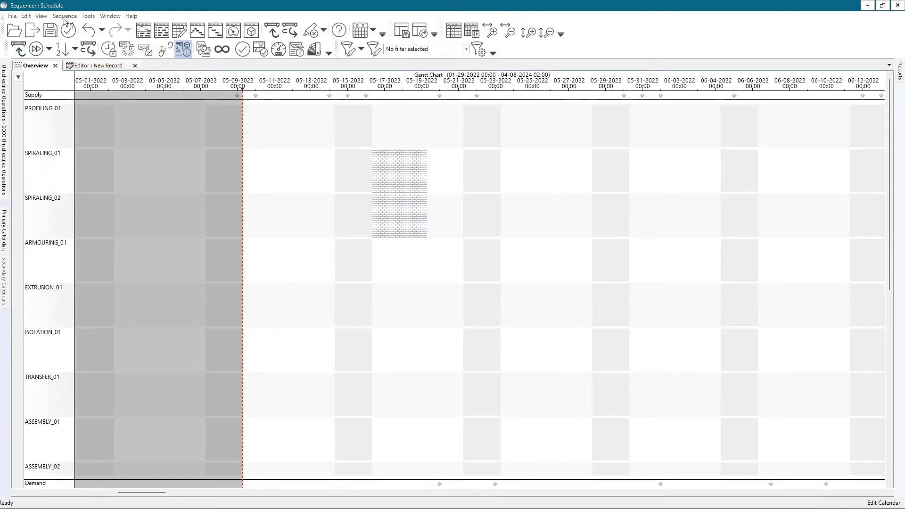
{"action": "left_click", "coordinate": [65, 16]}
{"action": "mouse_move", "coordinate": [128, 29]}
{"action": "left_click", "coordinate": [249, 48]}
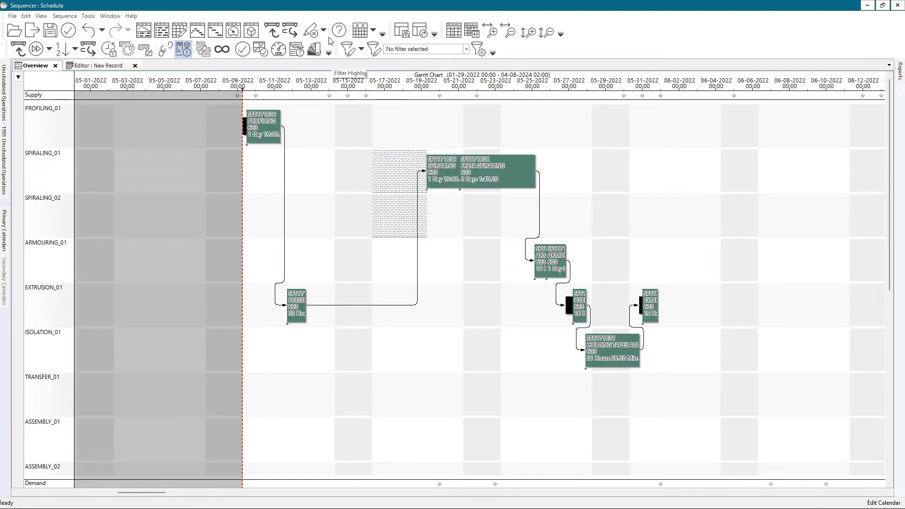
Step: In operation editing mode, try moving the SPIRALING operation on SPIRALING_01 to about 05-13-2022, before the maintenance, and undo the move
{"action": "left_click", "coordinate": [361, 31]}
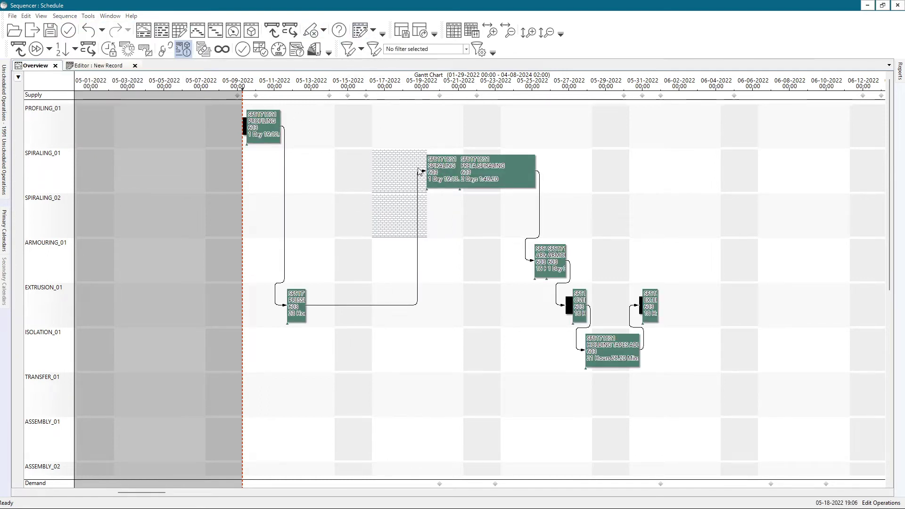
{"action": "left_click_drag", "start_coordinate": [438, 178], "coordinate": [321, 170]}
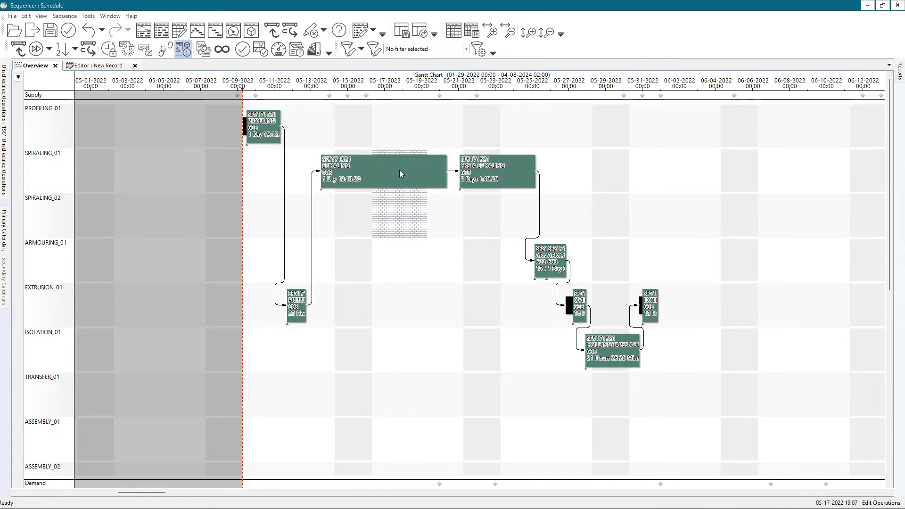
{"action": "mouse_move", "coordinate": [400, 171]}
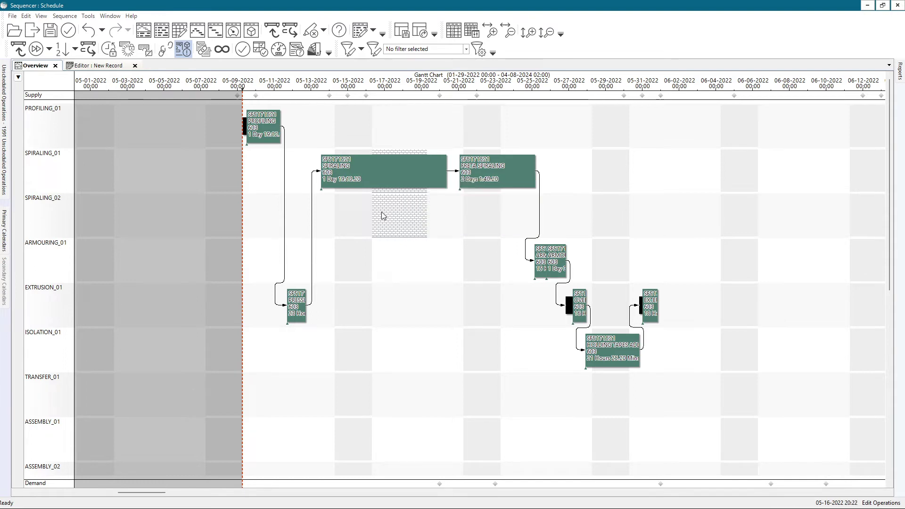
{"action": "scroll", "coordinate": [383, 180], "scroll_direction": "down", "scroll_amount": 1}
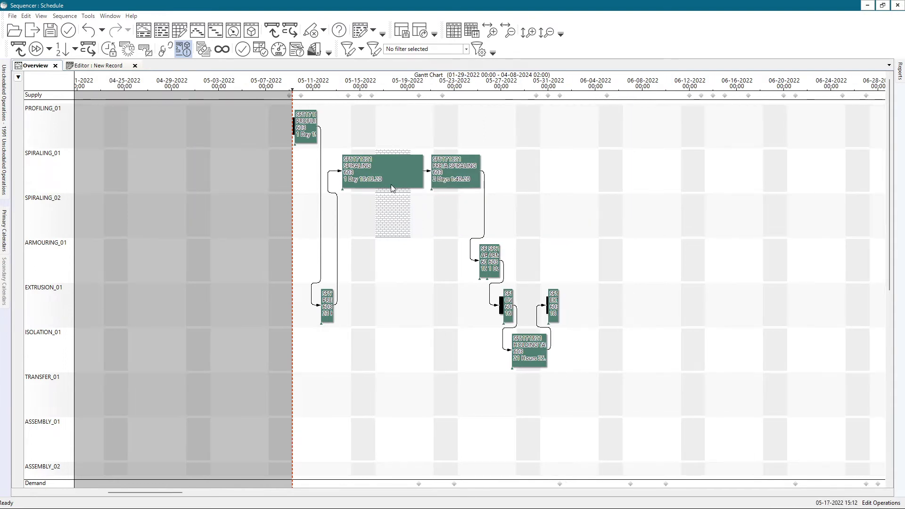
{"action": "left_click", "coordinate": [89, 32]}
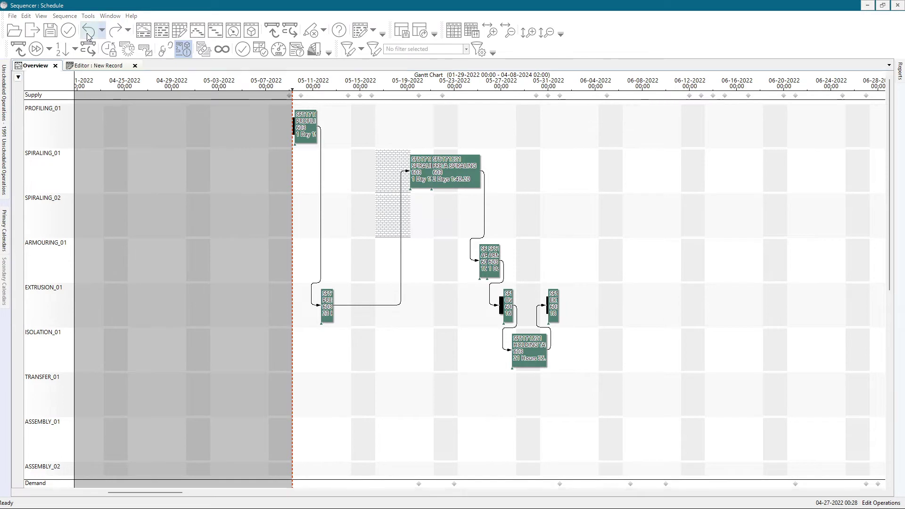
Step: Undo the recent scheduling and calendar changes until the planned maintenance periods on both spiraling resources are gone
{"action": "left_click", "coordinate": [88, 34]}
{"action": "left_click", "coordinate": [88, 34]}
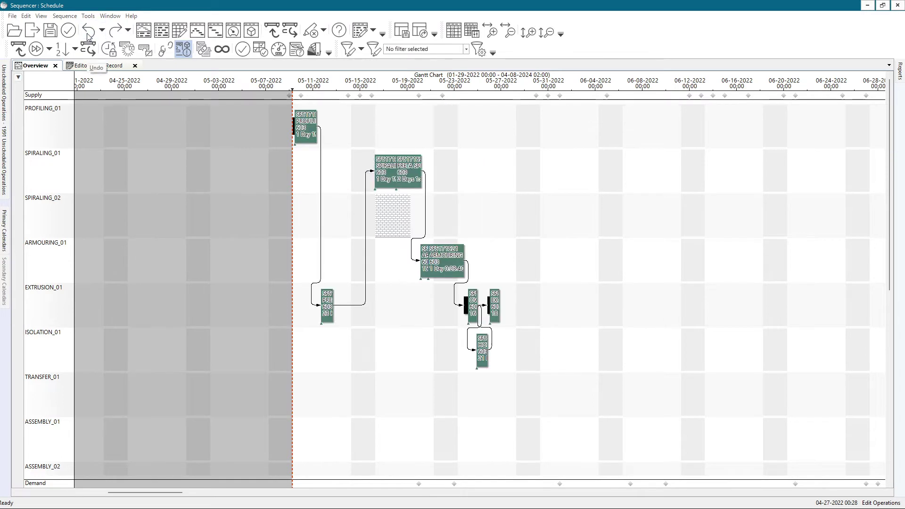
{"action": "left_click", "coordinate": [88, 34]}
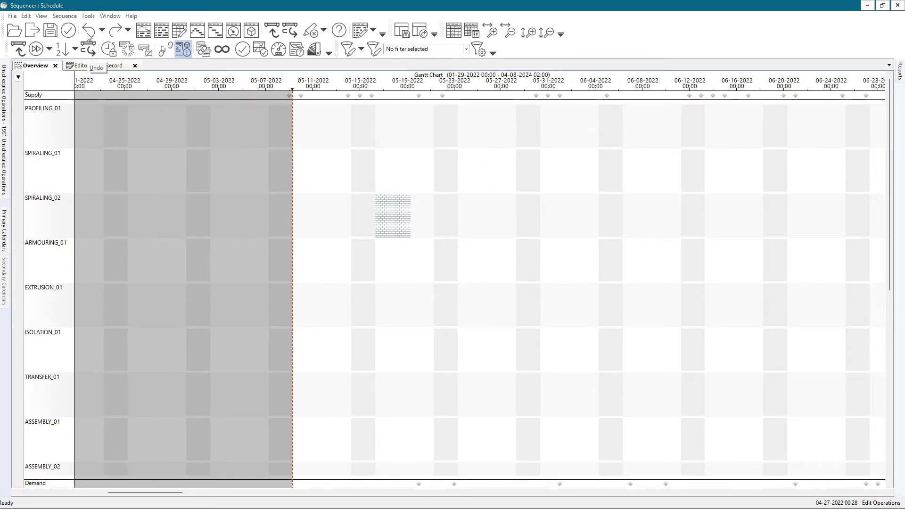
{"action": "left_click", "coordinate": [88, 34]}
{"action": "left_click", "coordinate": [88, 34]}
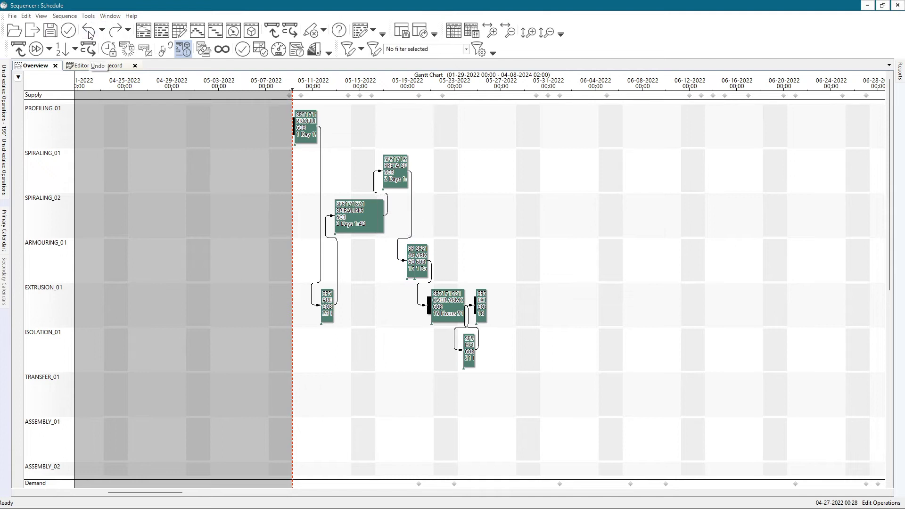
Step: Review the operation times of the SPIRALING operation scheduled on SPIRALING_02, including its maximum operation span increase
{"action": "double_click", "coordinate": [351, 217]}
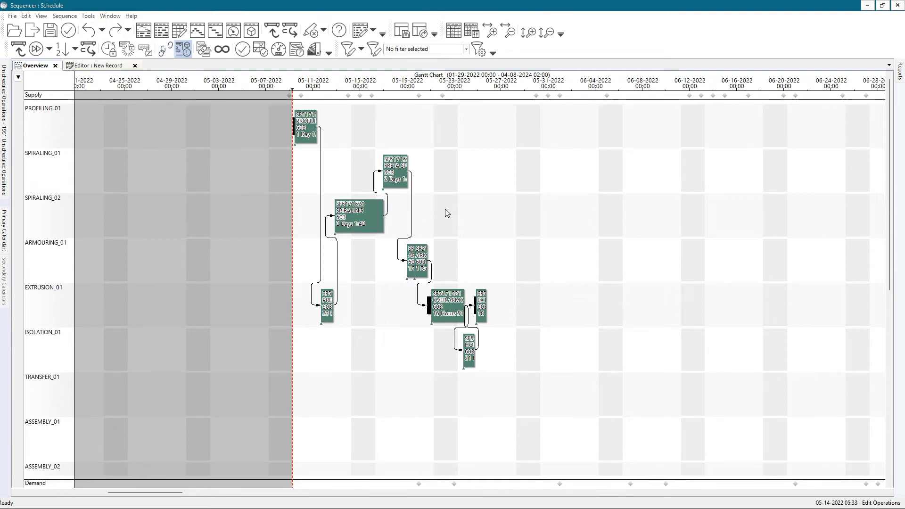
{"action": "left_click", "coordinate": [439, 87]}
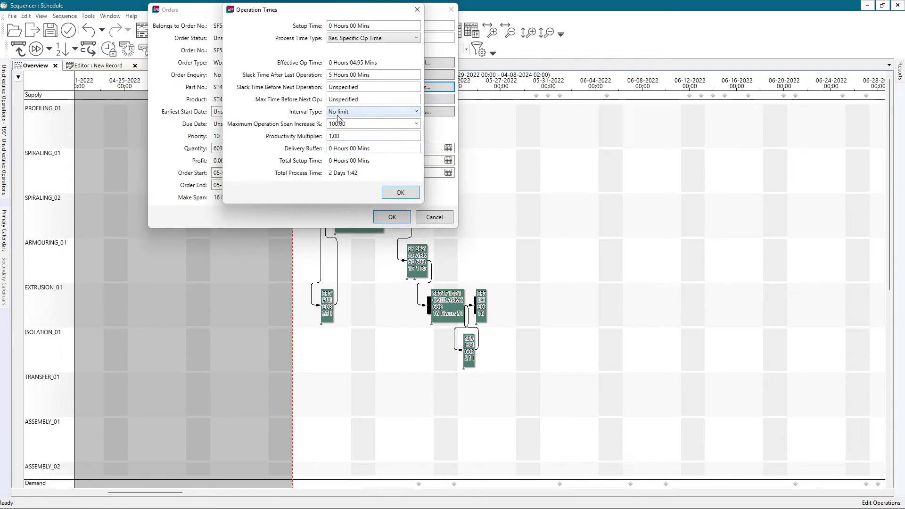
{"action": "left_click", "coordinate": [391, 193]}
{"action": "left_click", "coordinate": [392, 217]}
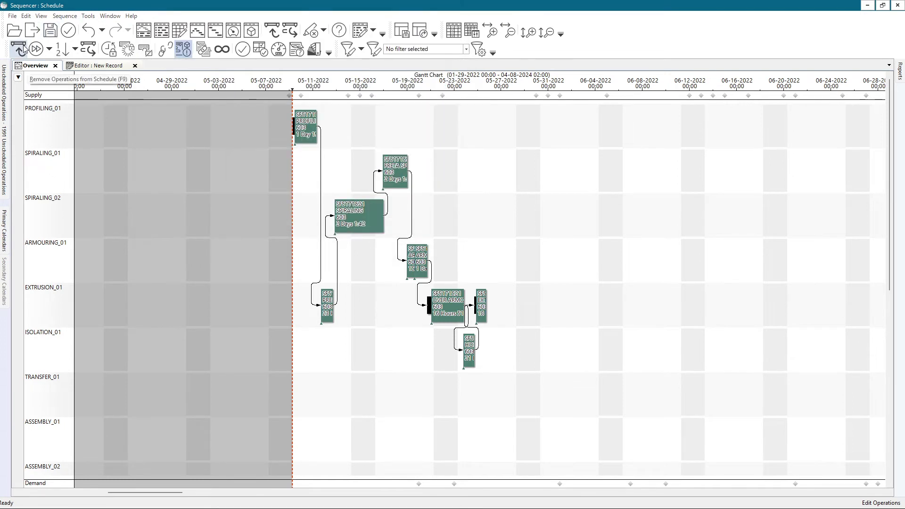
Step: Unschedule all operations and resequence them forward by due date without any planned maintenance
{"action": "left_click", "coordinate": [36, 49]}
{"action": "left_click", "coordinate": [64, 15]}
{"action": "mouse_move", "coordinate": [94, 25]}
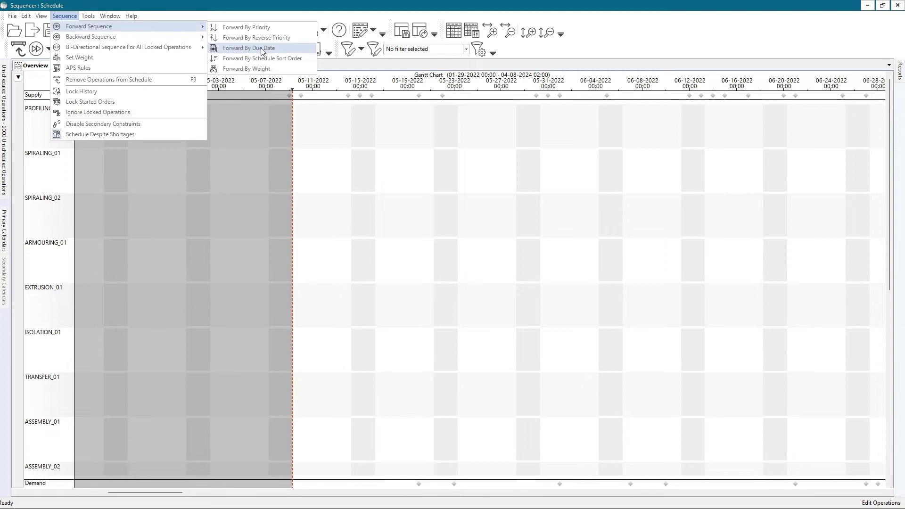
{"action": "left_click", "coordinate": [254, 48]}
Step: Review the slack time, interval type and span settings in the operation times of FRETA SPIRALING on SPIRALING_01
{"action": "double_click", "coordinate": [395, 171]}
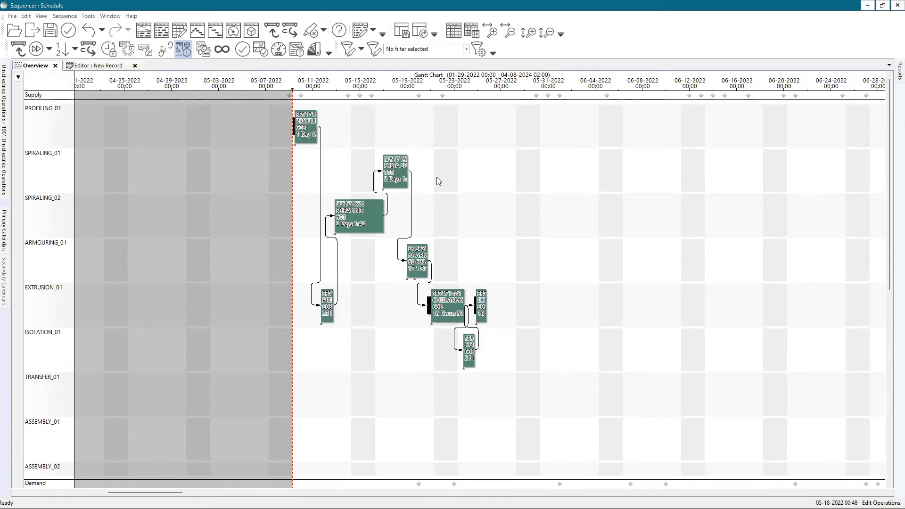
{"action": "left_click", "coordinate": [443, 87]}
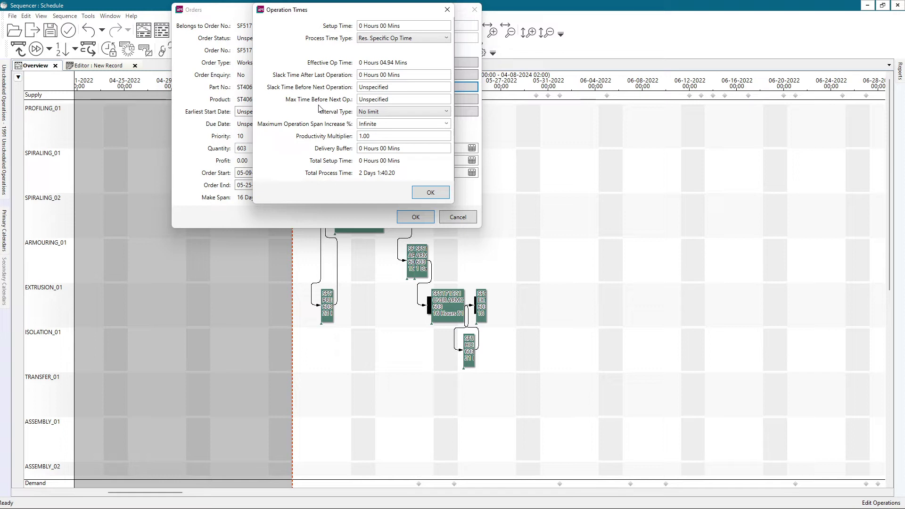
{"action": "left_click", "coordinate": [431, 192]}
{"action": "left_click", "coordinate": [458, 217]}
Step: Copy the end time of the FRETA SPIRALING operation on SPIRALING_01, leaving the operation itself unedited
{"action": "scroll", "coordinate": [409, 241], "scroll_direction": "up", "scroll_amount": 3}
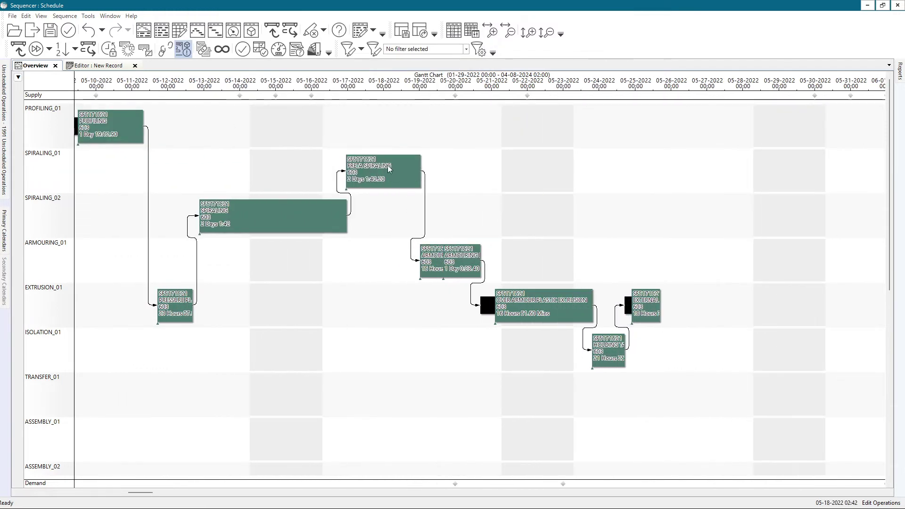
{"action": "scroll", "coordinate": [406, 174], "scroll_direction": "up", "scroll_amount": 3}
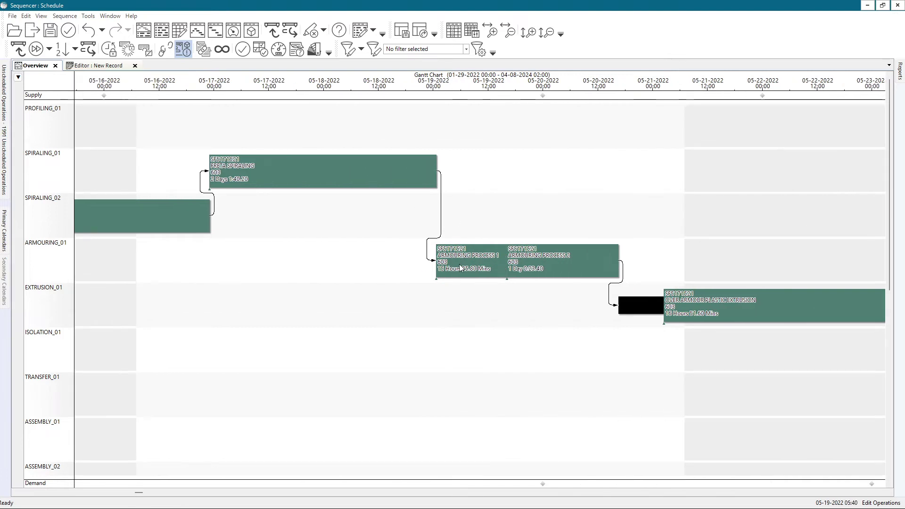
{"action": "scroll", "coordinate": [459, 265], "scroll_direction": "down", "scroll_amount": 2}
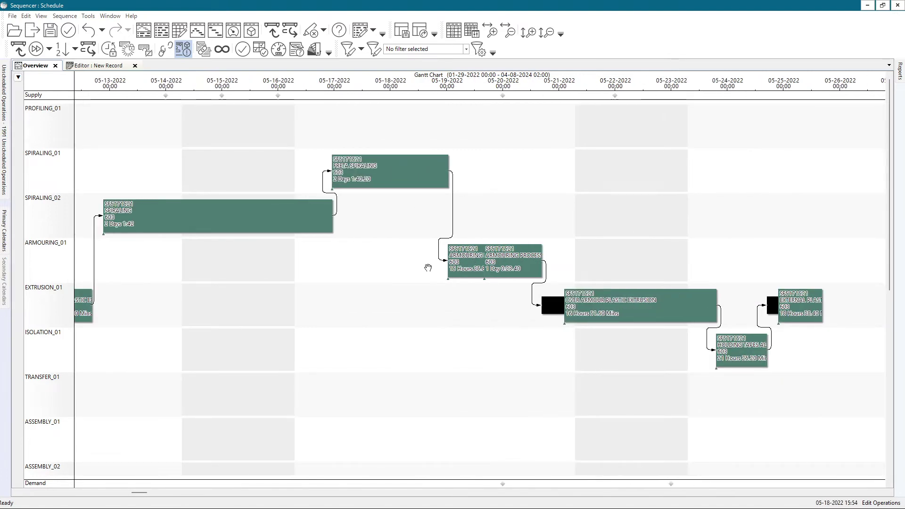
{"action": "scroll", "coordinate": [429, 268], "scroll_direction": "down", "scroll_amount": 1}
{"action": "double_click", "coordinate": [414, 179]}
{"action": "left_click", "coordinate": [380, 137]}
{"action": "left_click_drag", "start_coordinate": [382, 172], "coordinate": [333, 178]}
{"action": "left_click", "coordinate": [413, 217]}
{"action": "right_click", "coordinate": [42, 238]}
{"action": "left_click", "coordinate": [61, 295]}
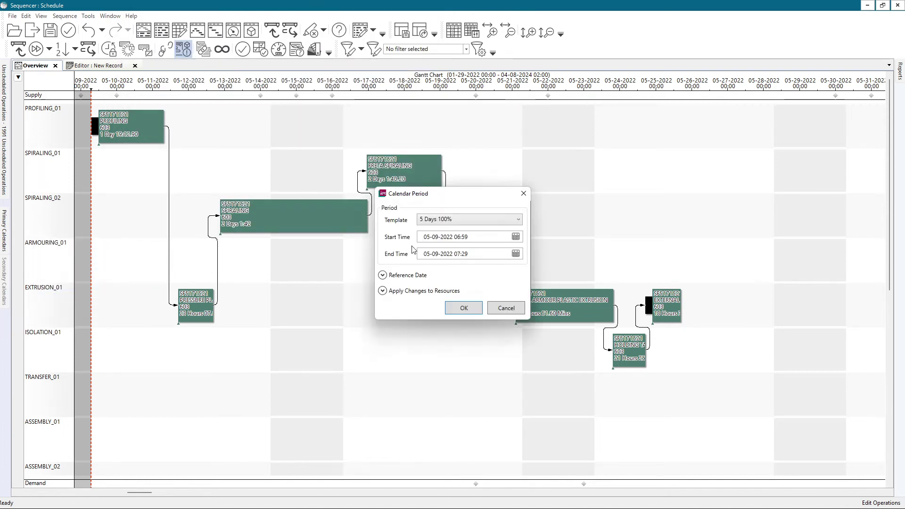
{"action": "left_click_drag", "start_coordinate": [470, 237], "coordinate": [391, 234]}
{"action": "key", "text": "ctrl+v"}
{"action": "left_click", "coordinate": [442, 220]}
{"action": "left_click", "coordinate": [448, 288]}
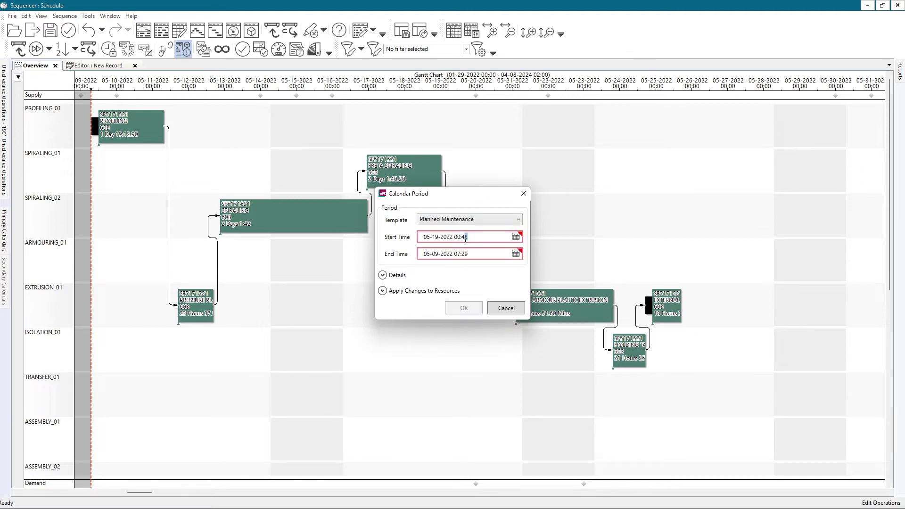
{"action": "left_click_drag", "start_coordinate": [482, 237], "coordinate": [369, 232]}
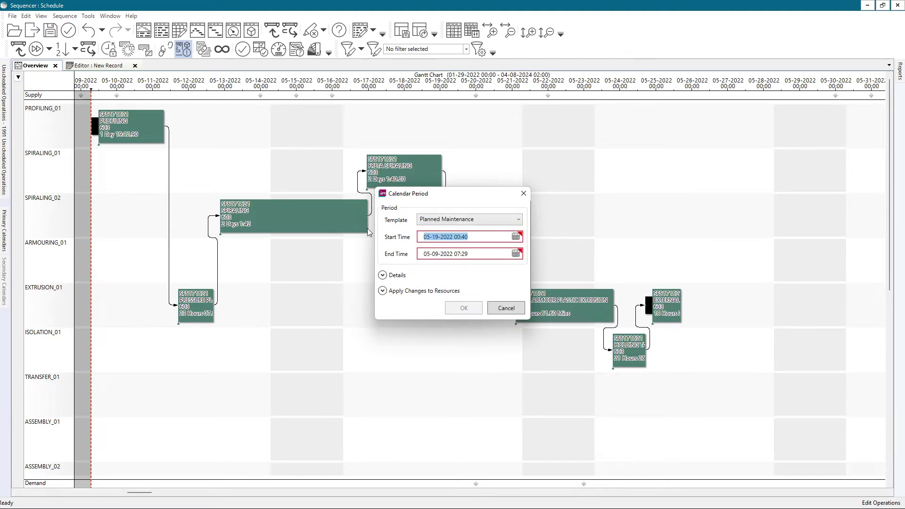
{"action": "key", "text": "ctrl+c"}
{"action": "triple_click", "coordinate": [470, 253]}
{"action": "key", "text": "ctrl+v"}
{"action": "double_click", "coordinate": [435, 254]}
{"action": "type", "text": "20"}
{"action": "left_click", "coordinate": [465, 237]}
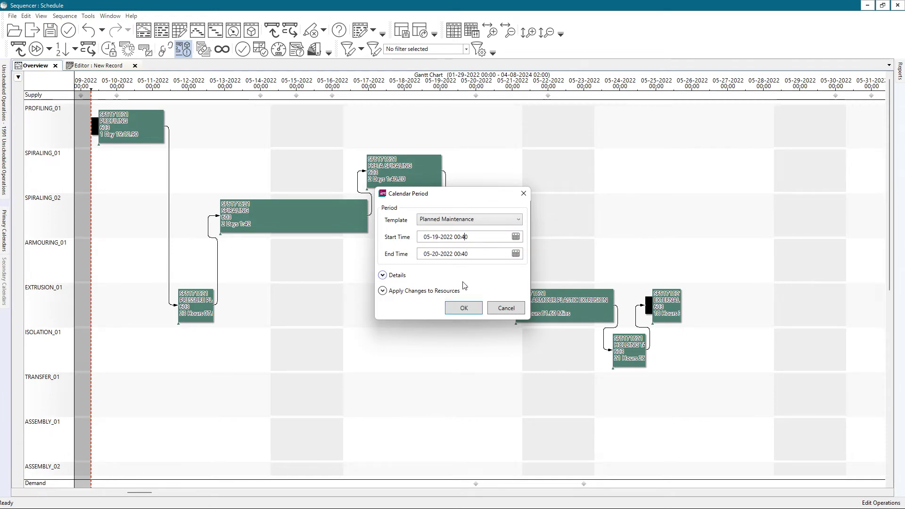
{"action": "left_click", "coordinate": [463, 309]}
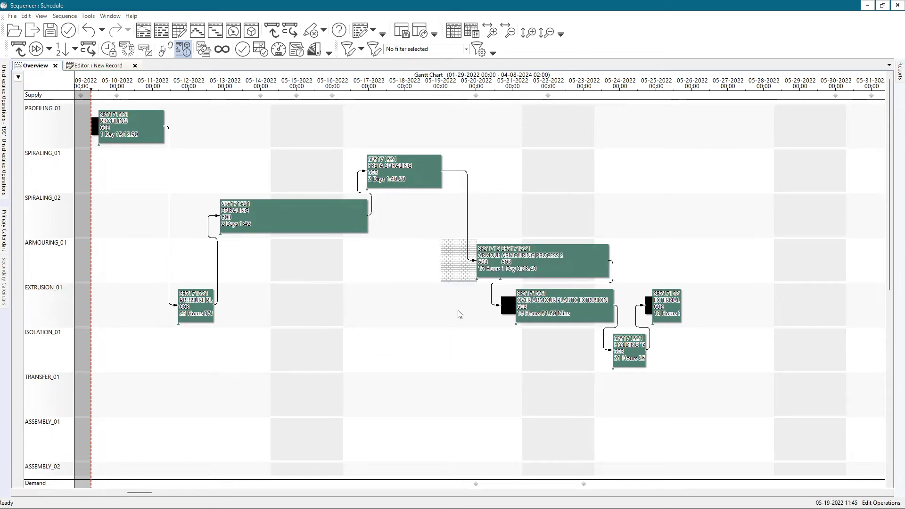
Step: Unschedule all operations and resequence them forward by due date around the ARMOURING_01 maintenance period
{"action": "left_click", "coordinate": [19, 49]}
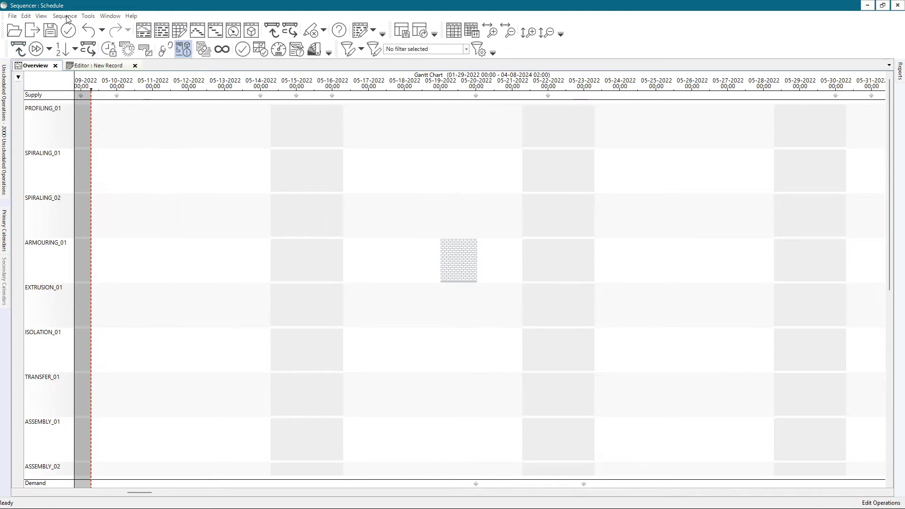
{"action": "left_click", "coordinate": [67, 19]}
{"action": "mouse_move", "coordinate": [91, 25]}
{"action": "left_click", "coordinate": [253, 47]}
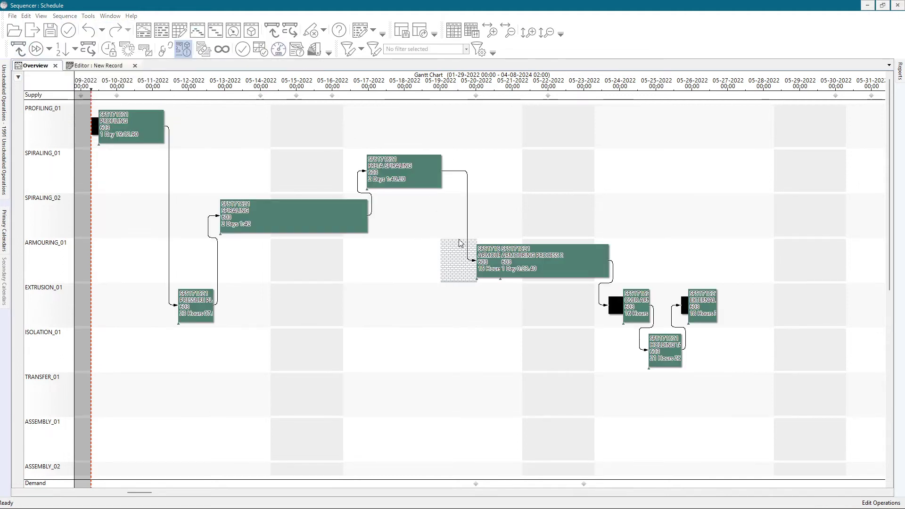
{"action": "scroll", "coordinate": [464, 273], "scroll_direction": "up", "scroll_amount": 3}
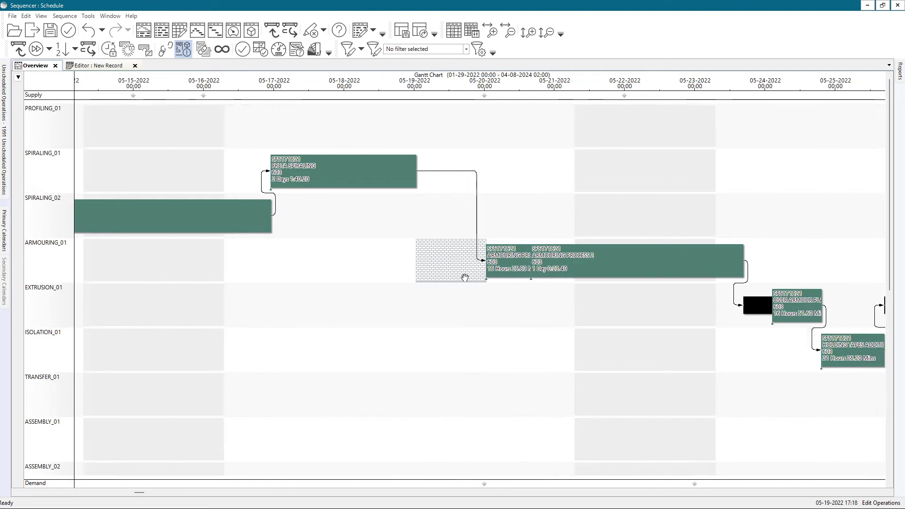
{"action": "scroll", "coordinate": [464, 278], "scroll_direction": "up", "scroll_amount": 1}
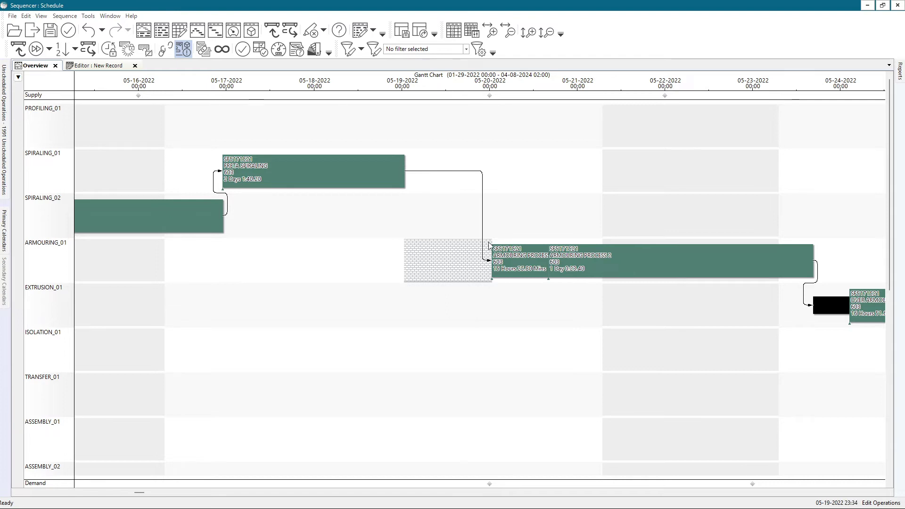
Step: In the operation times of FRETA SPIRALING on SPIRALING_01, set the maximum time before the next operation to 0
{"action": "double_click", "coordinate": [343, 170]}
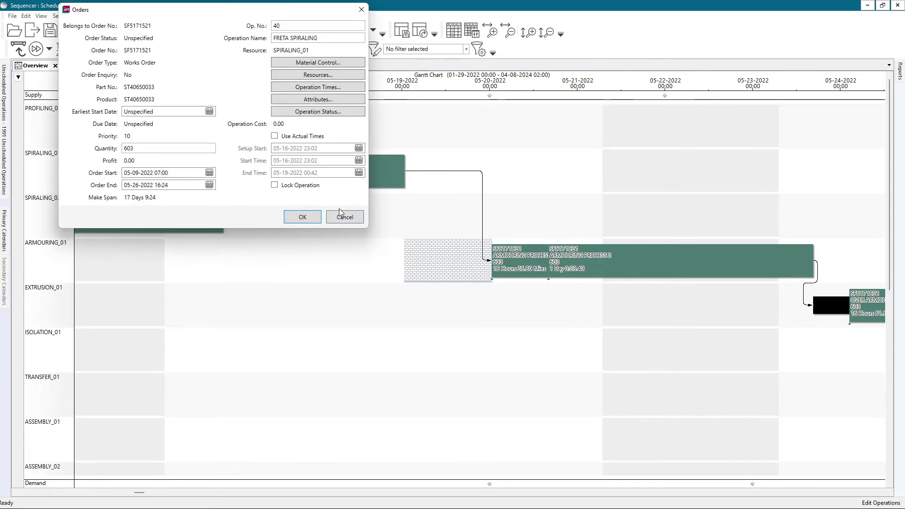
{"action": "left_click", "coordinate": [332, 87]}
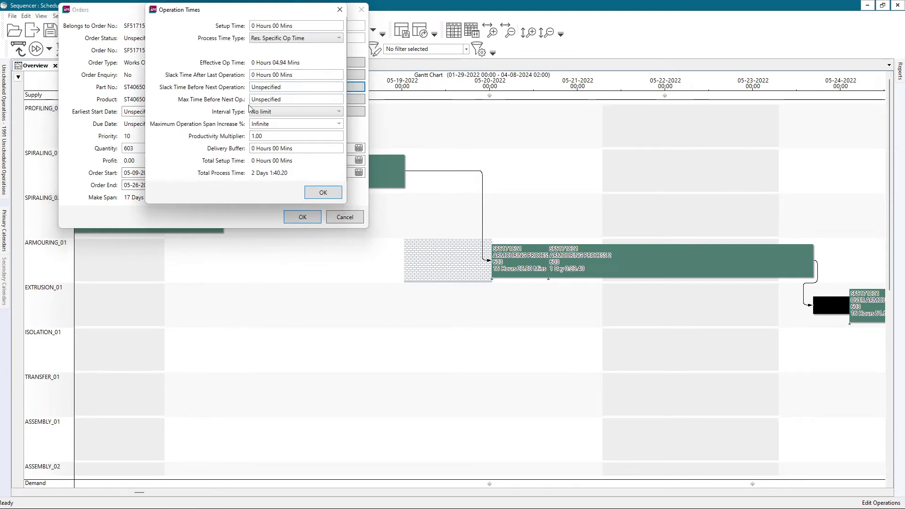
{"action": "double_click", "coordinate": [296, 99]}
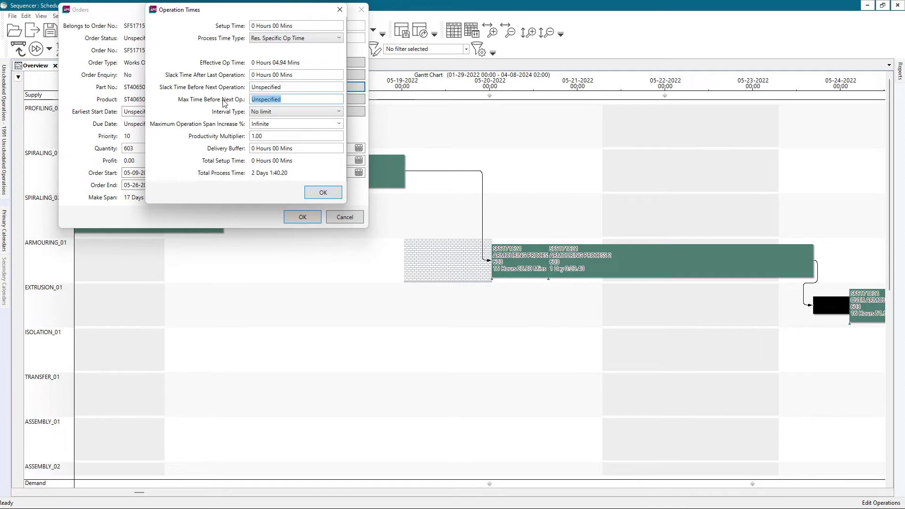
{"action": "type", "text": "0"}
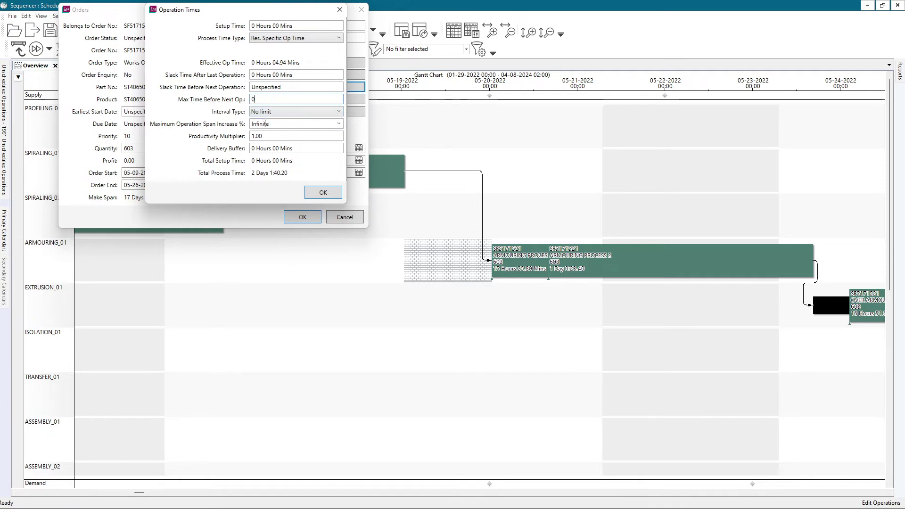
{"action": "left_click", "coordinate": [266, 125]}
{"action": "left_click", "coordinate": [270, 88]}
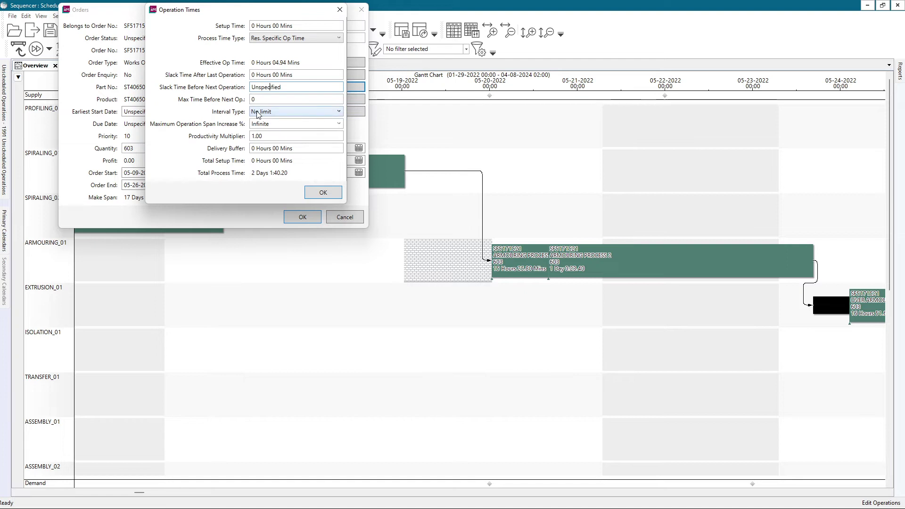
Step: Set the FRETA SPIRALING interval type to End of Current to Start of Next and save the operation
{"action": "left_click", "coordinate": [274, 113]}
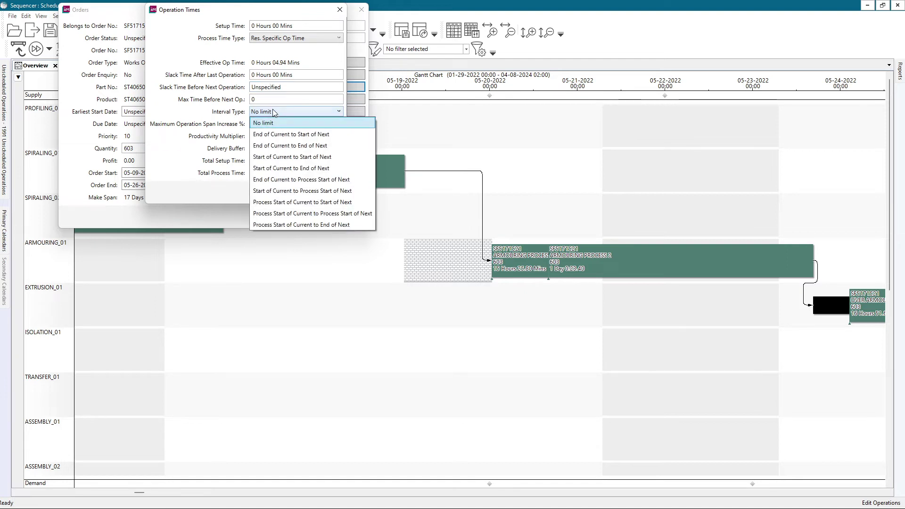
{"action": "left_click", "coordinate": [267, 135]}
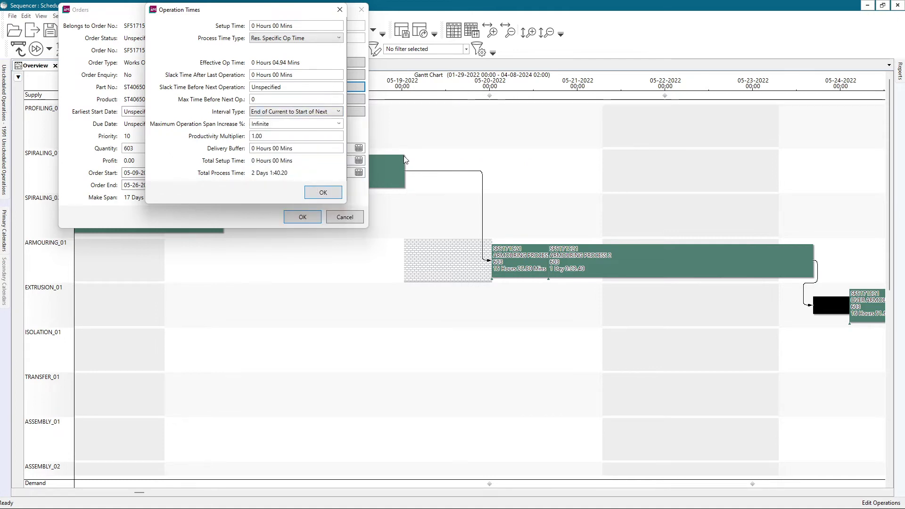
{"action": "left_click", "coordinate": [296, 112]}
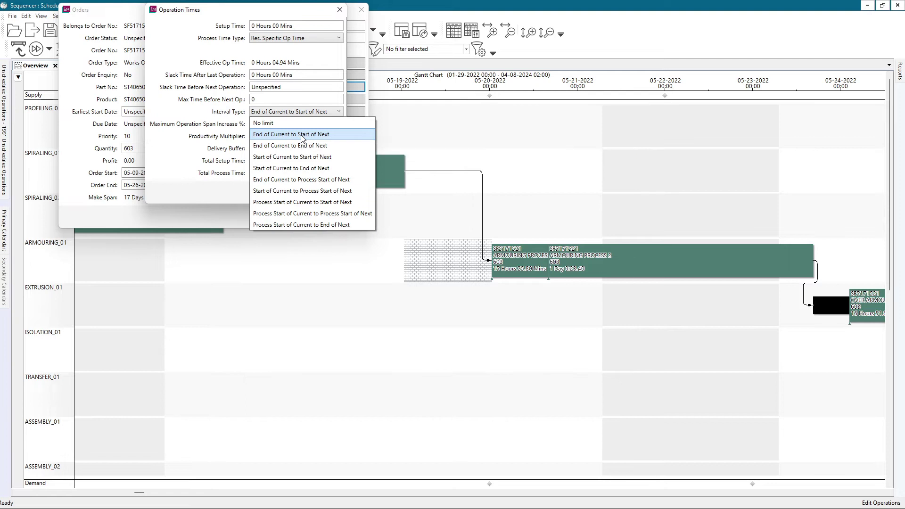
{"action": "left_click", "coordinate": [301, 134]}
{"action": "left_click", "coordinate": [332, 195]}
{"action": "left_click", "coordinate": [296, 219]}
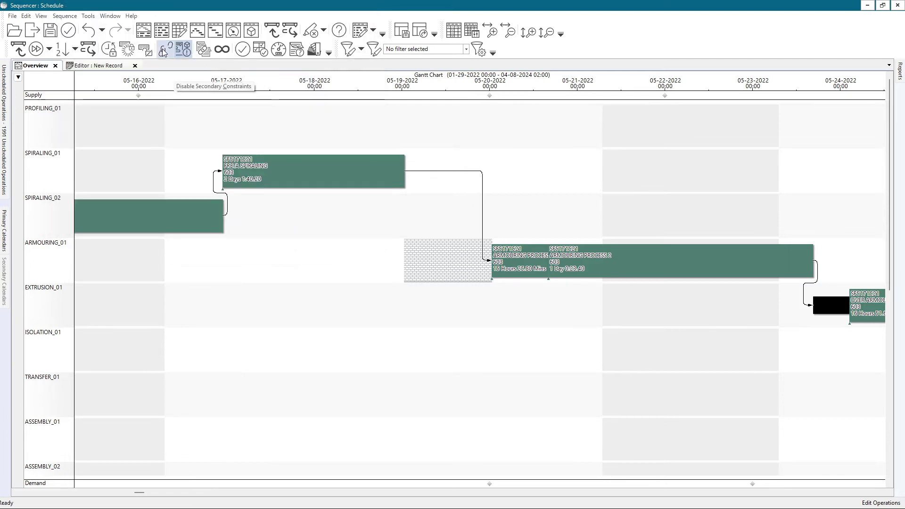
Step: Unschedule all operations and resequence them forward by due date with the FRETA SPIRALING interval limit applied
{"action": "left_click", "coordinate": [27, 51]}
{"action": "left_click", "coordinate": [64, 16]}
{"action": "mouse_move", "coordinate": [141, 26]}
{"action": "left_click", "coordinate": [249, 48]}
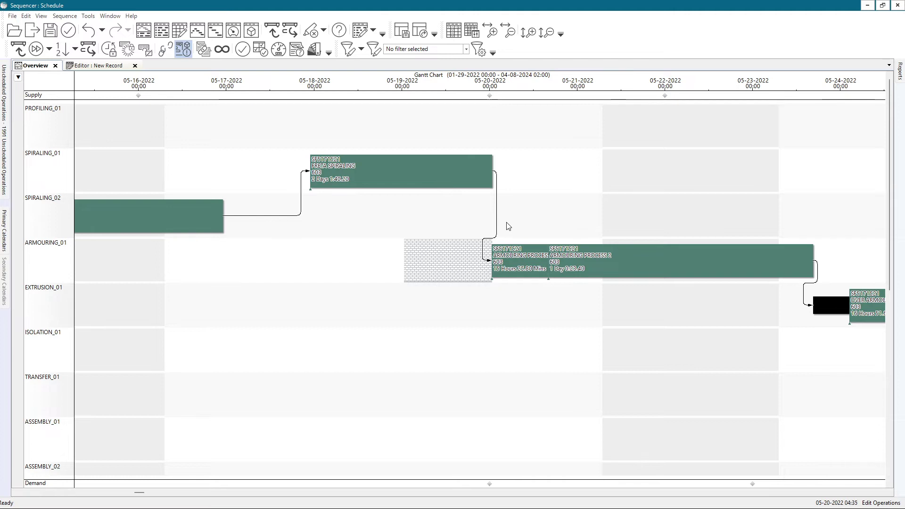
Step: Examine the link between FRETA SPIRALING and ARMOURING PROCESS 1, and check FRETA SPIRALING's scheduled times and operation times
{"action": "scroll", "coordinate": [506, 222], "scroll_direction": "up", "scroll_amount": 3}
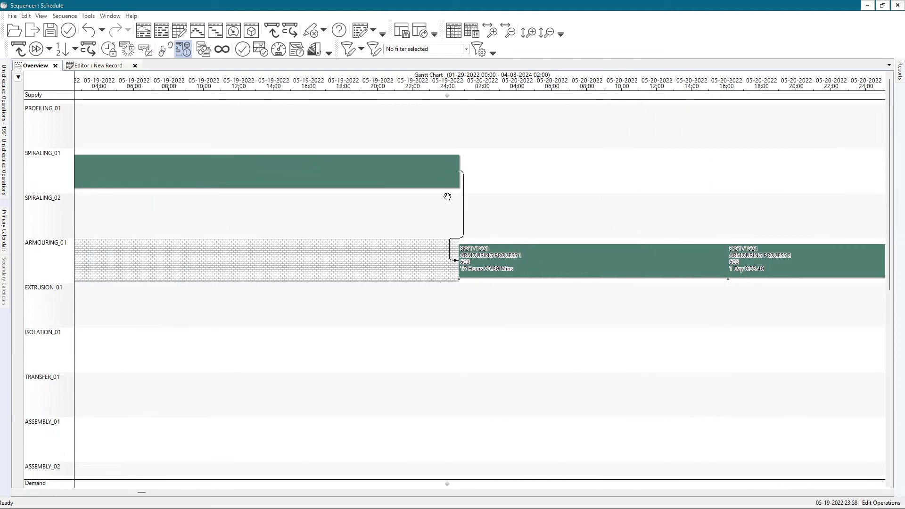
{"action": "scroll", "coordinate": [447, 197], "scroll_direction": "down", "scroll_amount": 2}
{"action": "double_click", "coordinate": [426, 170]}
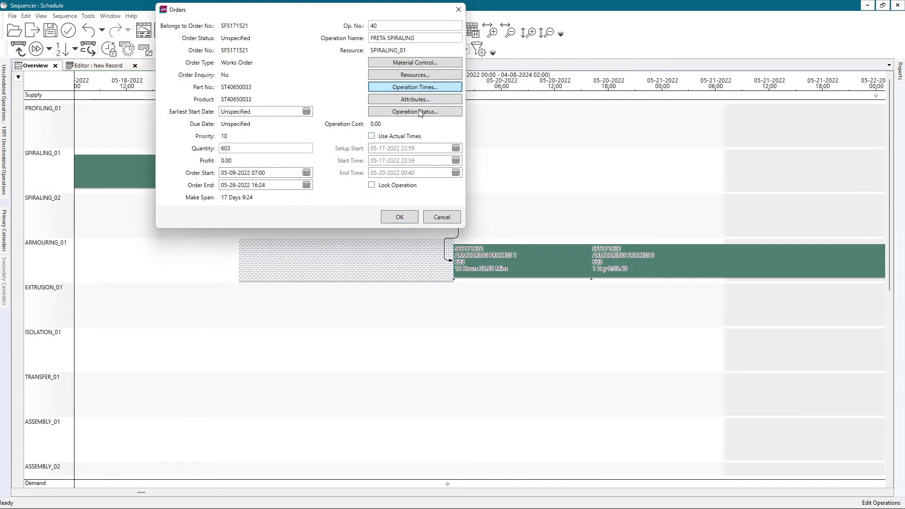
{"action": "left_click", "coordinate": [415, 86]}
{"action": "left_click", "coordinate": [396, 218]}
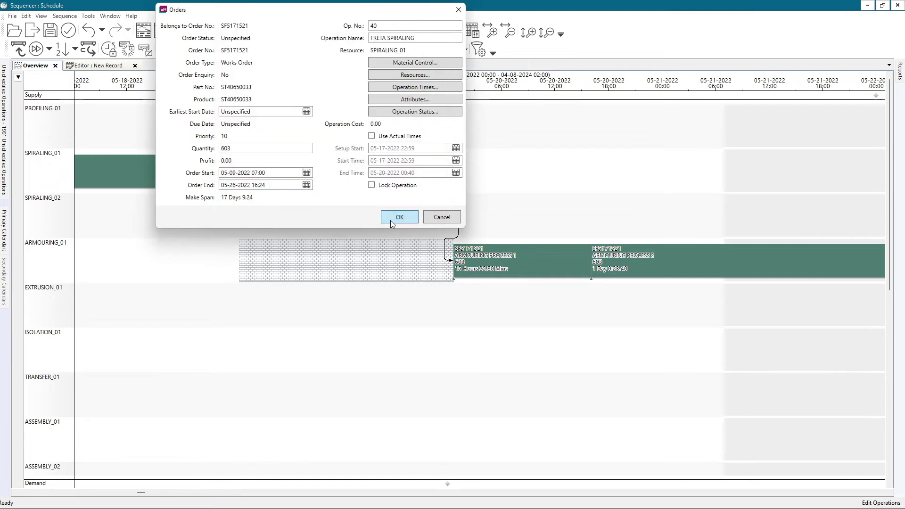
{"action": "left_click", "coordinate": [390, 218]}
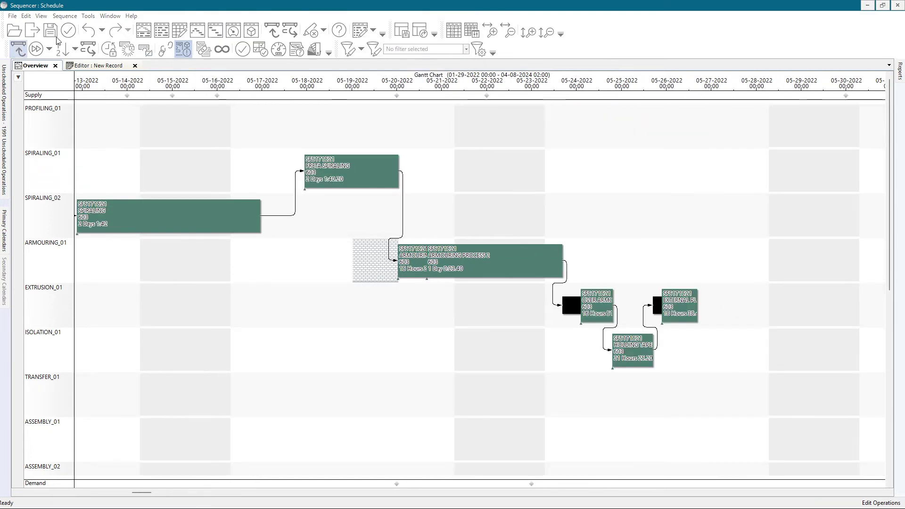
Step: Resequence all operations forward by due date
{"action": "left_click", "coordinate": [64, 15]}
{"action": "mouse_move", "coordinate": [89, 26]}
{"action": "left_click", "coordinate": [247, 56]}
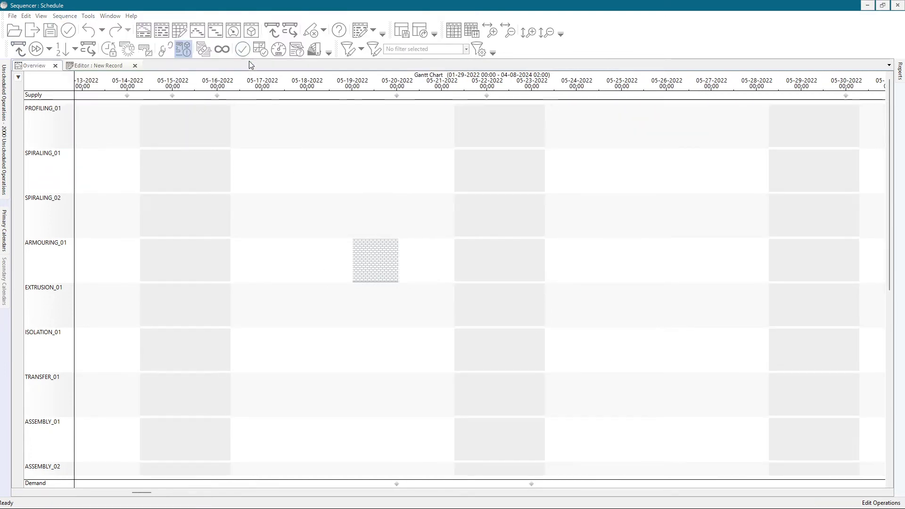
Step: Examine the link and gap between FRETA SPIRALING and ARMOURING PROCESS 1 around the maintenance period on ARMOURING_01
{"action": "scroll", "coordinate": [399, 231], "scroll_direction": "up", "scroll_amount": 2}
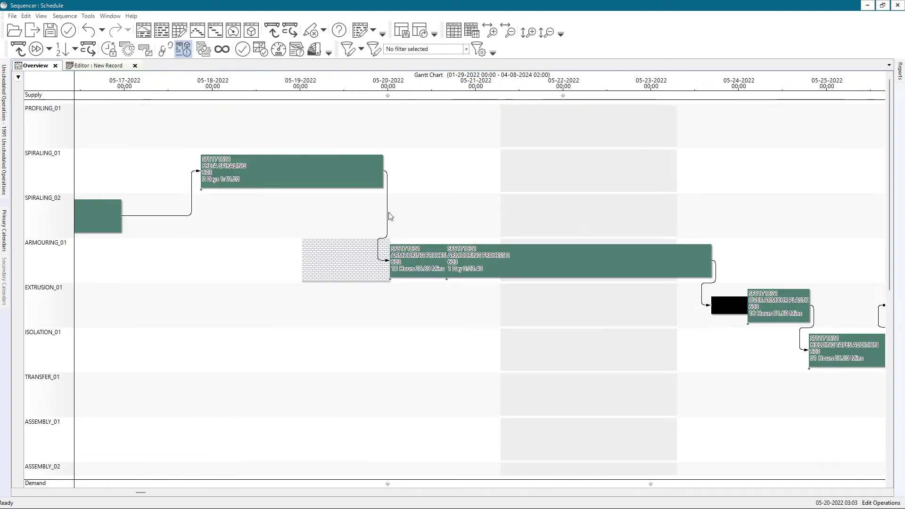
{"action": "scroll", "coordinate": [360, 176], "scroll_direction": "up", "scroll_amount": 3}
{"action": "scroll", "coordinate": [396, 190], "scroll_direction": "up", "scroll_amount": 2}
{"action": "scroll", "coordinate": [398, 190], "scroll_direction": "down", "scroll_amount": 4}
{"action": "scroll", "coordinate": [397, 190], "scroll_direction": "down", "scroll_amount": 2}
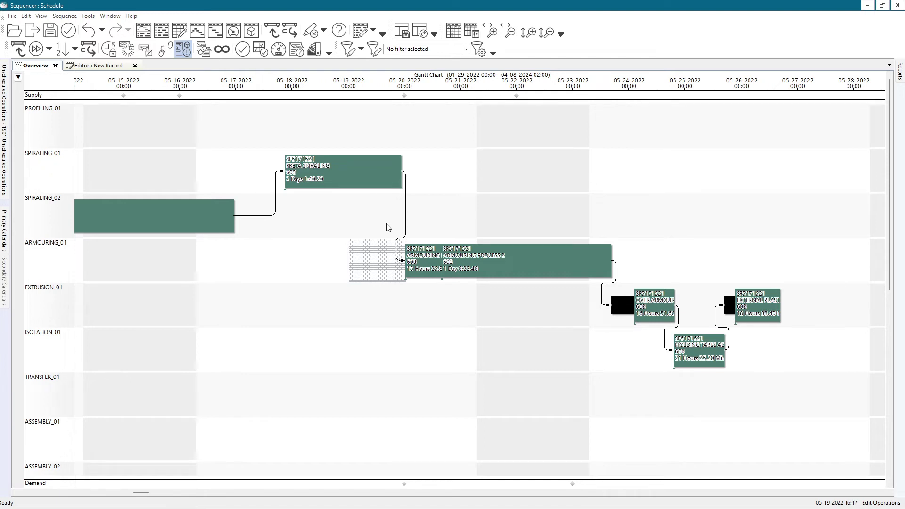
{"action": "scroll", "coordinate": [388, 229], "scroll_direction": "down", "scroll_amount": 2}
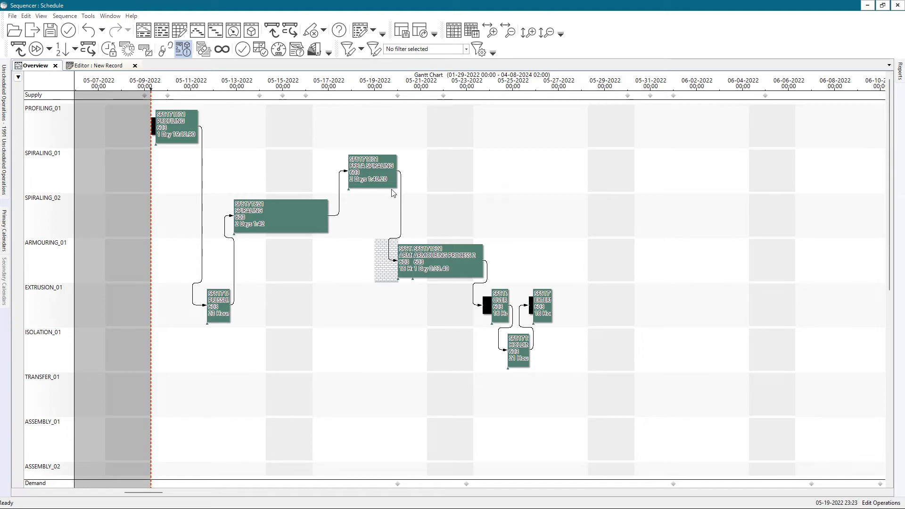
{"action": "scroll", "coordinate": [380, 168], "scroll_direction": "up", "scroll_amount": 1}
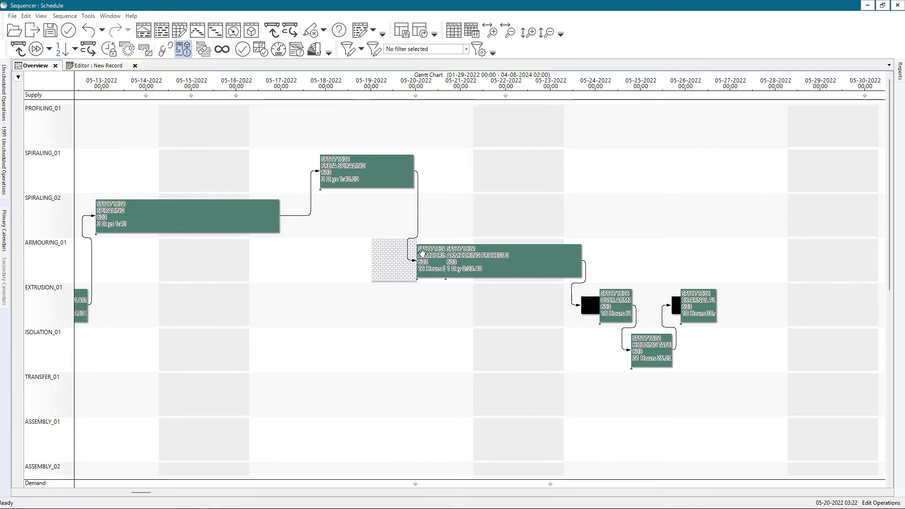
{"action": "scroll", "coordinate": [423, 256], "scroll_direction": "down", "scroll_amount": 1}
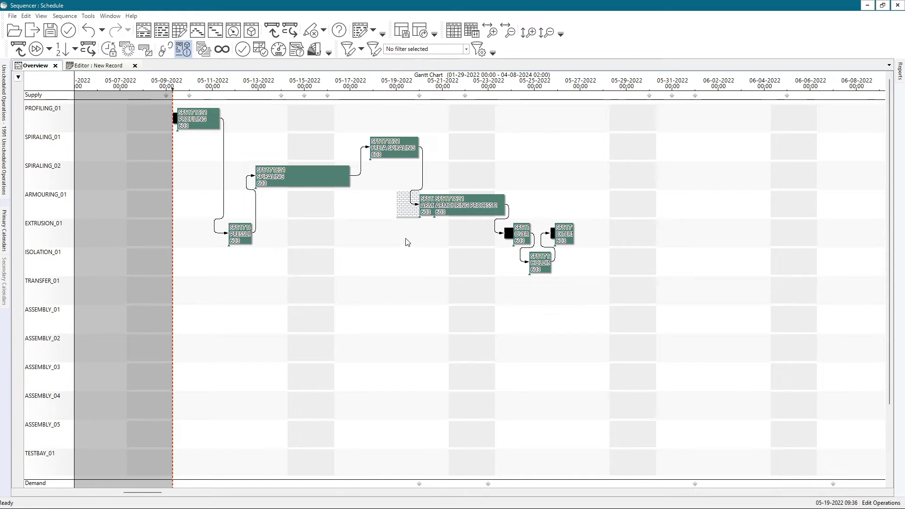
{"action": "scroll", "coordinate": [408, 178], "scroll_direction": "up", "scroll_amount": 1}
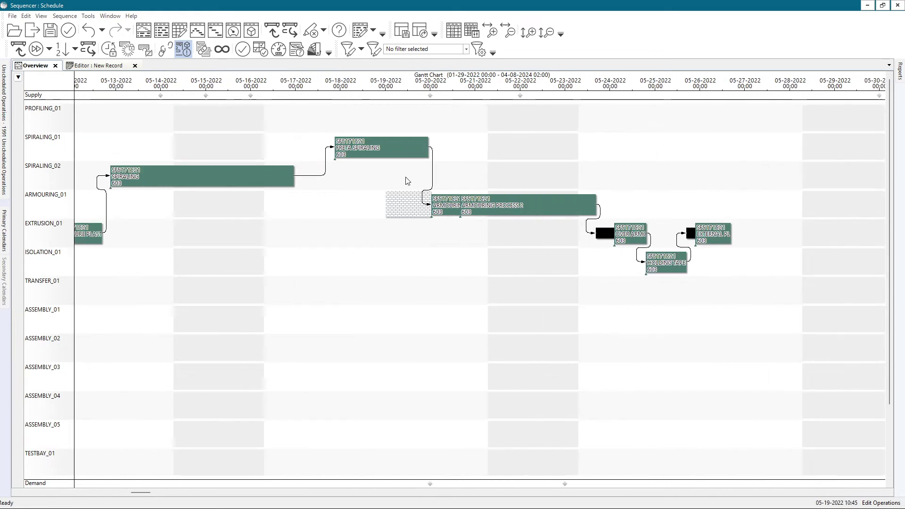
Step: In the operation times of FRETA SPIRALING, set the slack time before the next operation to 5 hours
{"action": "double_click", "coordinate": [397, 154]}
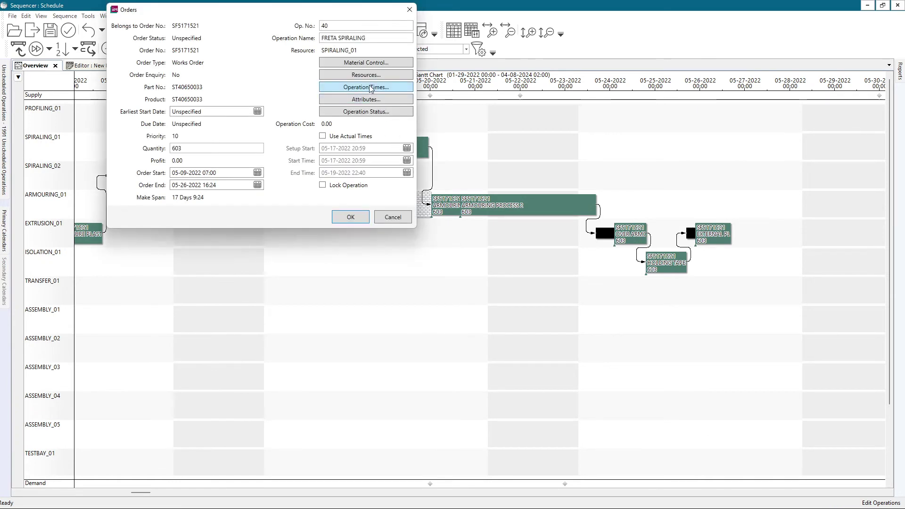
{"action": "left_click", "coordinate": [351, 88]}
{"action": "left_click_drag", "start_coordinate": [344, 96], "coordinate": [265, 96]}
{"action": "key", "text": "ctrl+c"}
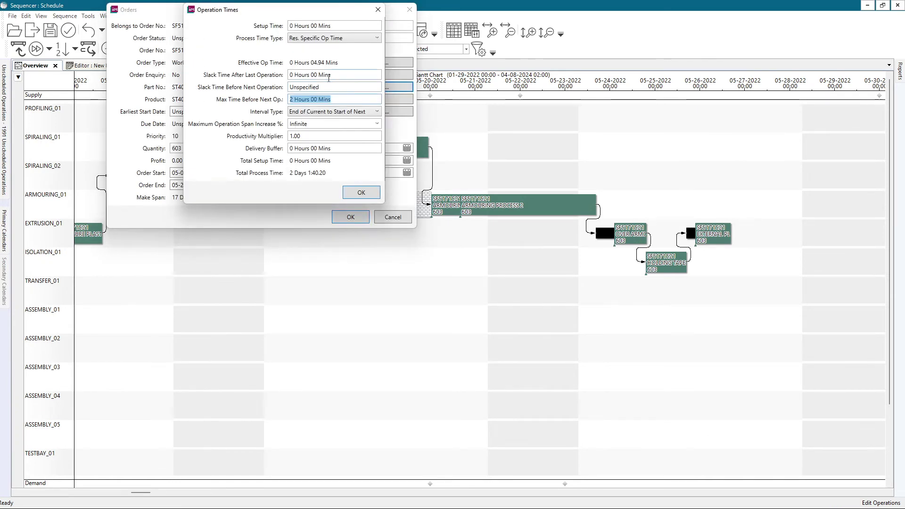
{"action": "double_click", "coordinate": [348, 86]}
{"action": "key", "text": "ctrl+v"}
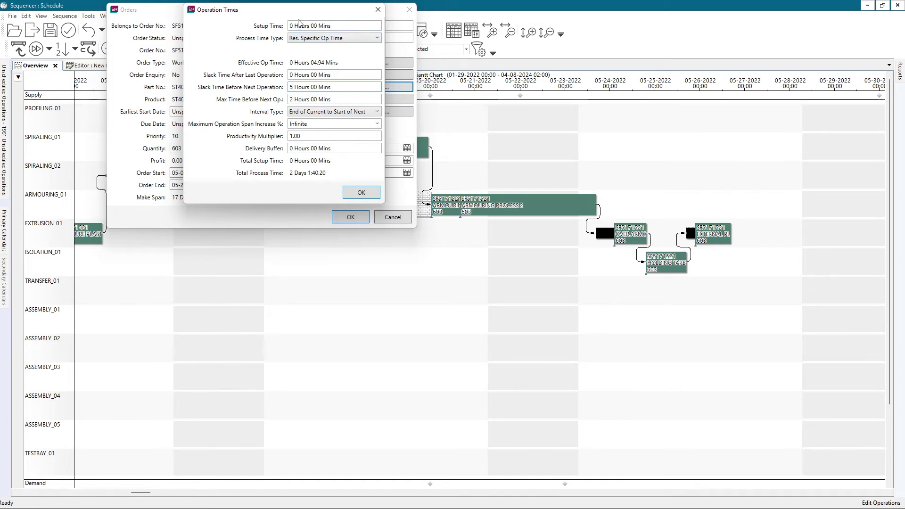
Step: Compare FRETA SPIRALING's slack time before the next operation with its maximum time before the next operation, and save the operation
{"action": "left_click_drag", "start_coordinate": [298, 11], "coordinate": [695, 38]}
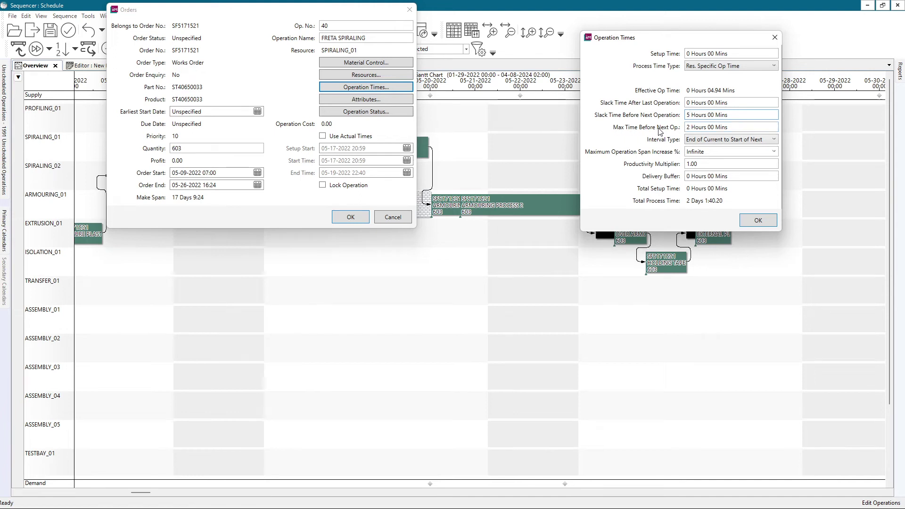
{"action": "key", "text": "Tab"}
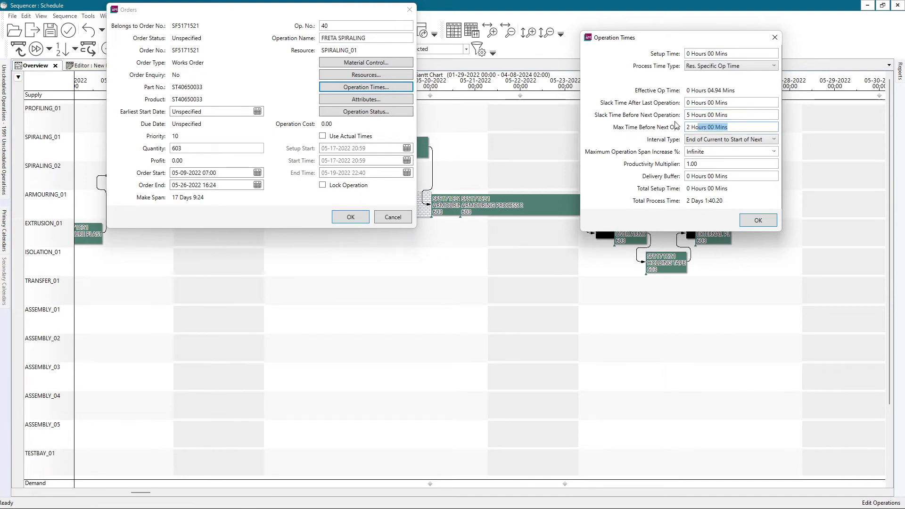
{"action": "left_click", "coordinate": [734, 116]}
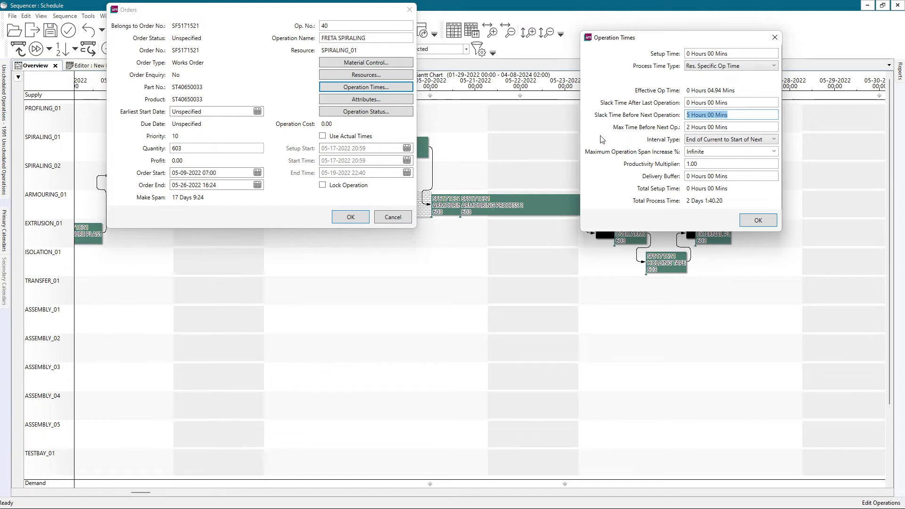
{"action": "key", "text": "Tab"}
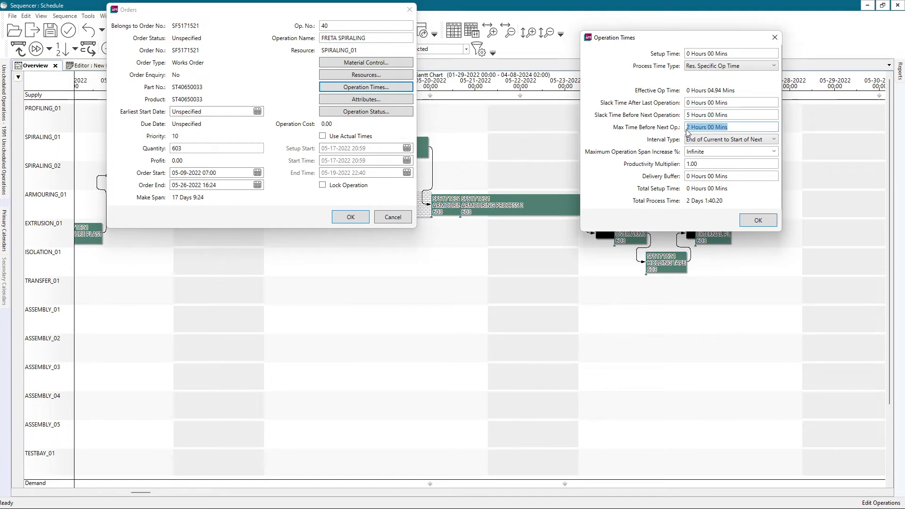
{"action": "left_click", "coordinate": [738, 116]}
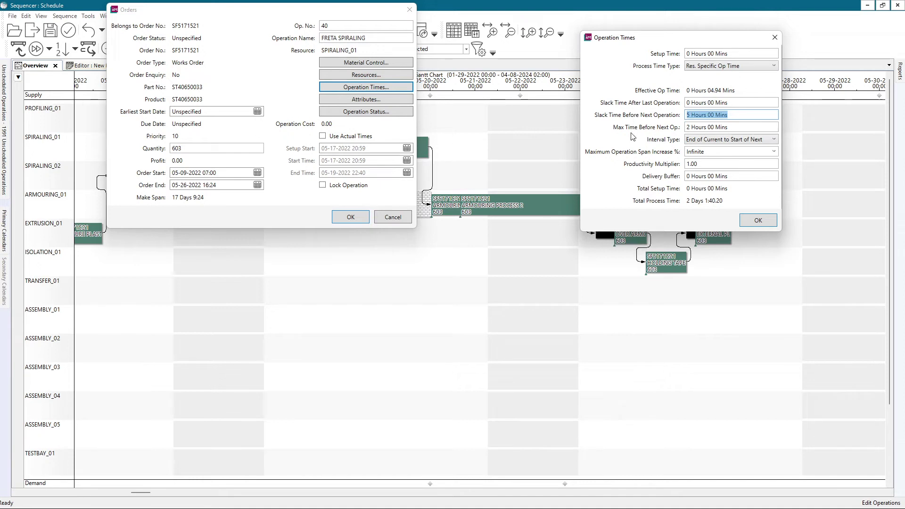
{"action": "left_click", "coordinate": [758, 220]}
{"action": "left_click", "coordinate": [352, 218]}
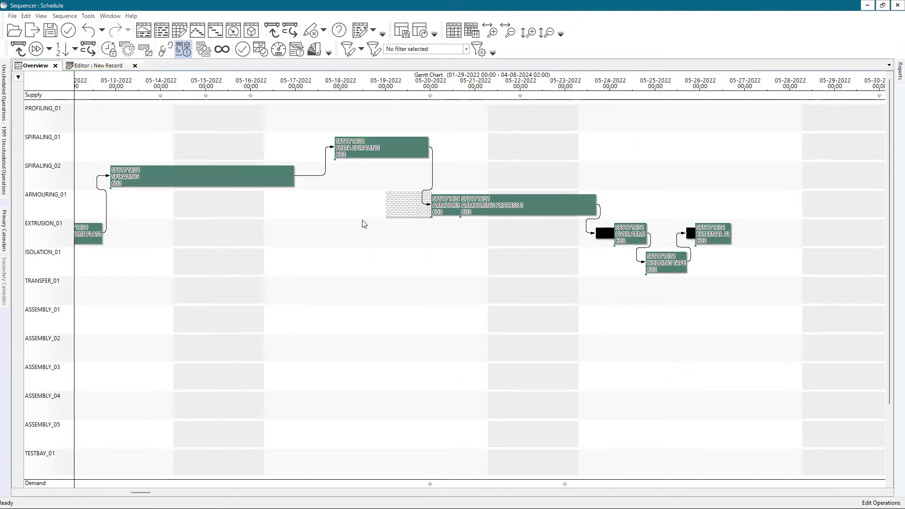
Step: Try unscheduling all operations and resequencing them forward by due date with the conflicting 5-hour slack, and check the full schedule span
{"action": "left_click", "coordinate": [18, 49]}
{"action": "left_click", "coordinate": [65, 16]}
{"action": "mouse_move", "coordinate": [118, 26]}
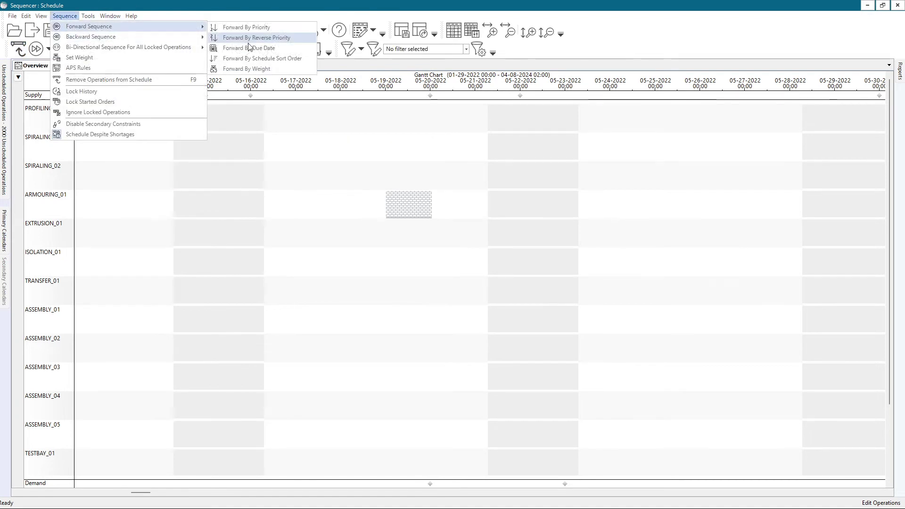
{"action": "left_click", "coordinate": [249, 47]}
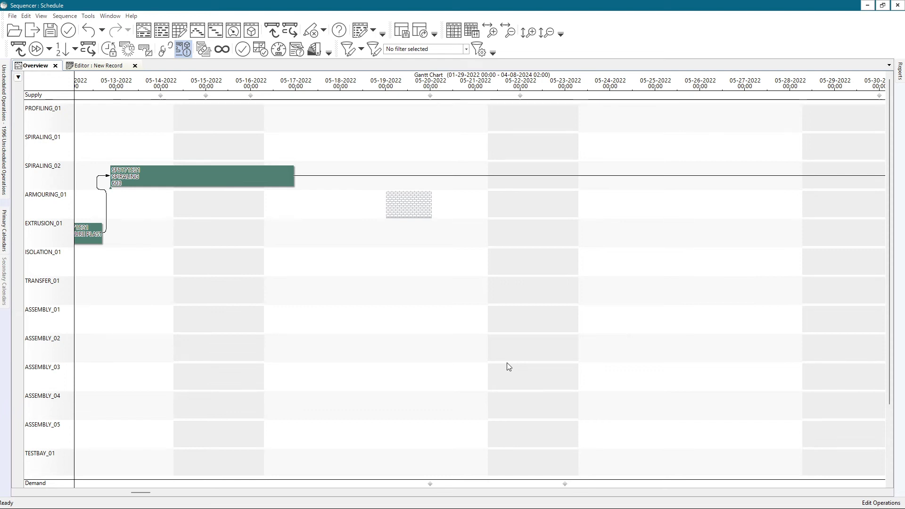
{"action": "scroll", "coordinate": [507, 363], "scroll_direction": "down", "scroll_amount": 10}
{"action": "scroll", "coordinate": [767, 243], "scroll_direction": "down", "scroll_amount": 5}
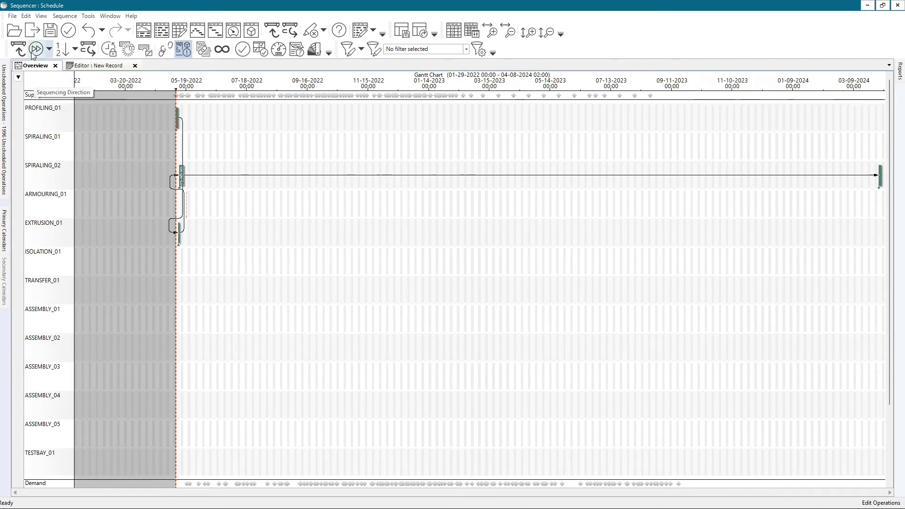
Step: Undo the last forward sequencing and the unscheduling of all operations
{"action": "left_click", "coordinate": [90, 32]}
{"action": "left_click", "coordinate": [89, 32]}
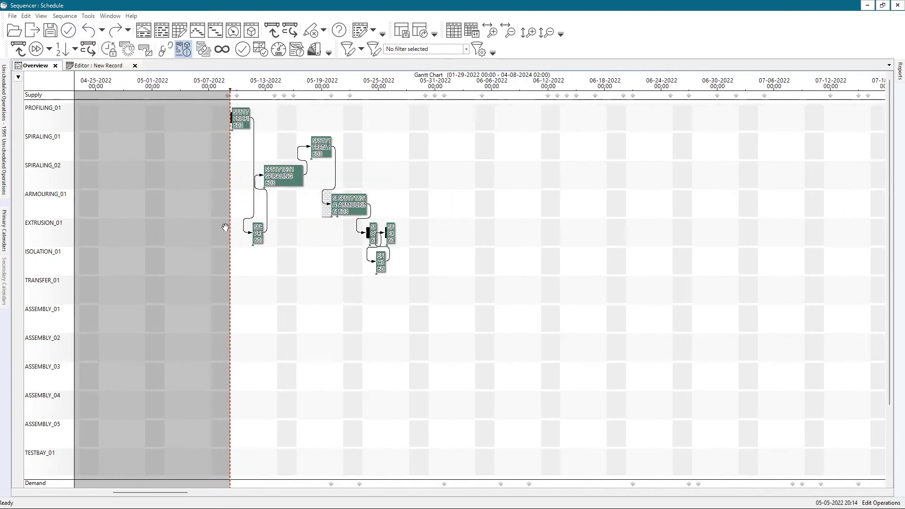
{"action": "scroll", "coordinate": [254, 229], "scroll_direction": "up", "scroll_amount": 2}
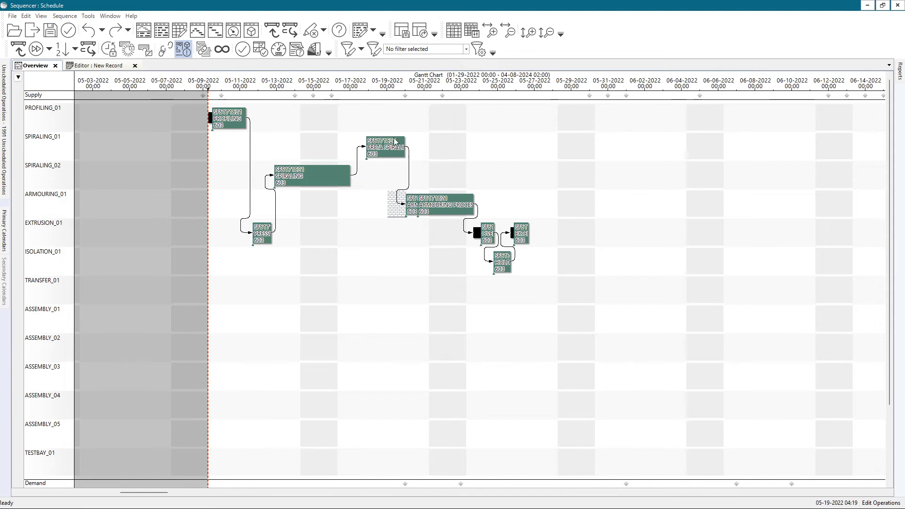
Step: In the operation times of FRETA SPIRALING, set the slack time before the next operation to 0
{"action": "double_click", "coordinate": [392, 154]}
{"action": "left_click", "coordinate": [374, 88]}
{"action": "key", "text": "Tab"}
{"action": "key", "text": "Tab"}
{"action": "type", "text": "0"}
{"action": "key", "text": "Tab"}
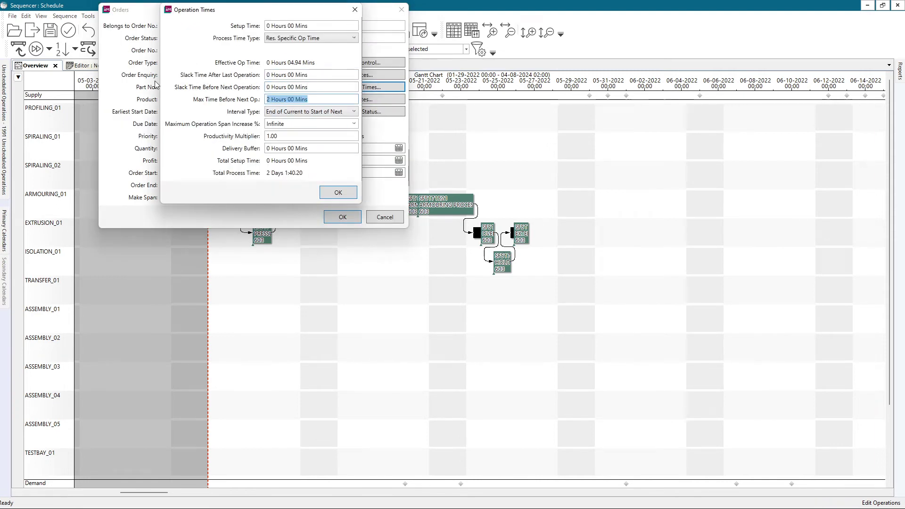
Step: Review the interval type options for FRETA SPIRALING and set the interval type to No limit
{"action": "left_click", "coordinate": [302, 112]}
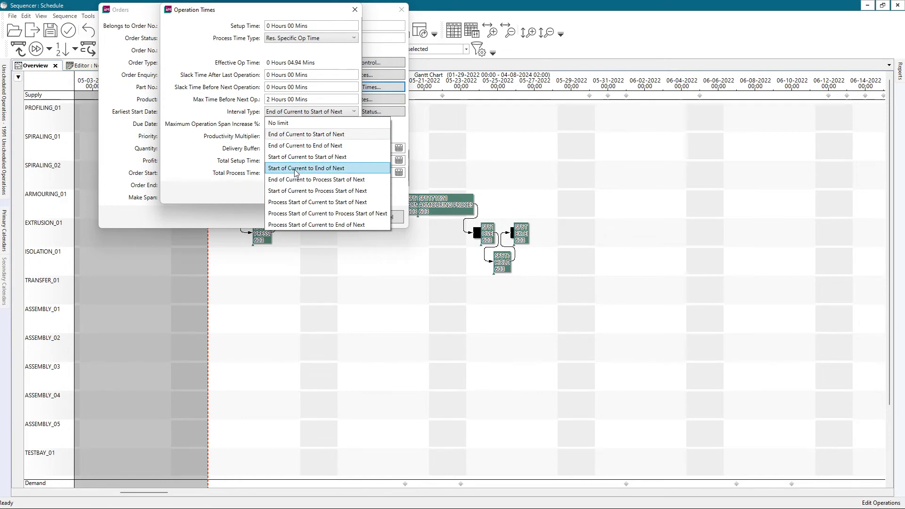
{"action": "left_click", "coordinate": [213, 172]}
{"action": "left_click", "coordinate": [292, 112]}
{"action": "left_click", "coordinate": [291, 122]}
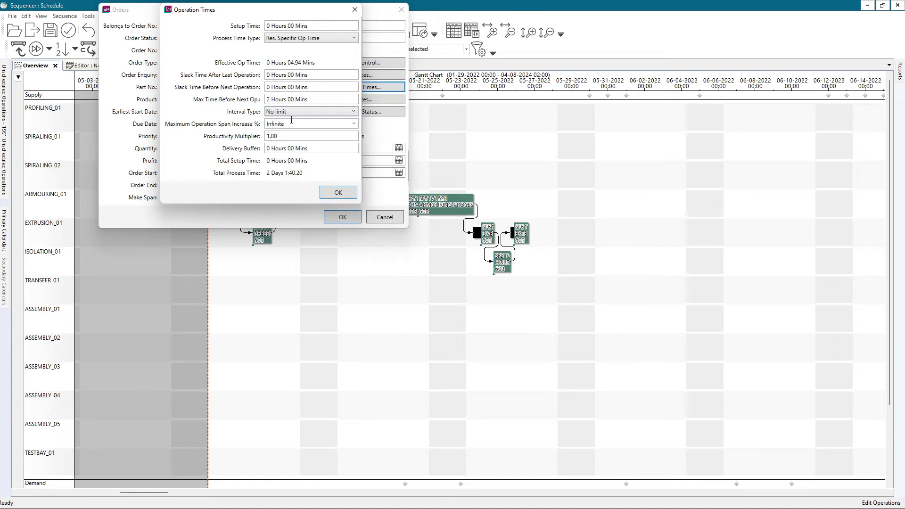
Step: Make FRETA SPIRALING's maximum time before the next operation unspecified by entering -1, and save the operation
{"action": "left_click", "coordinate": [306, 99]}
{"action": "type", "text": "infite"}
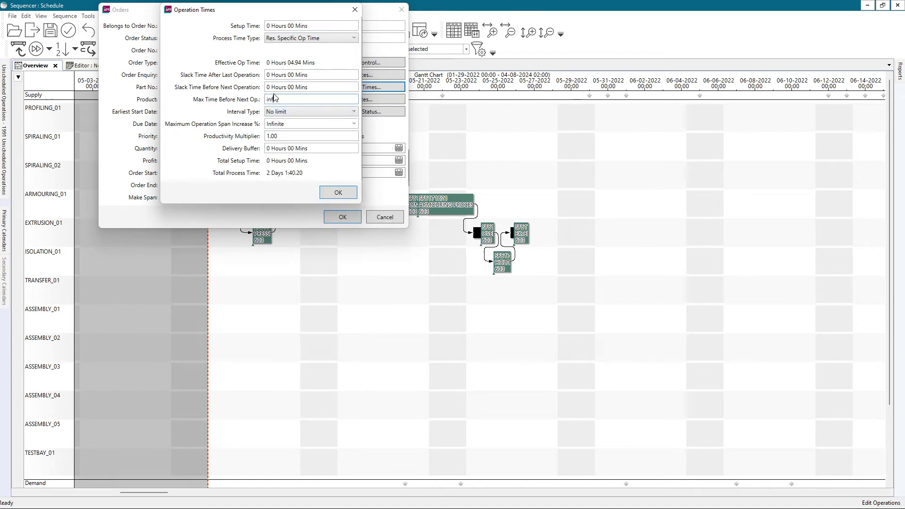
{"action": "double_click", "coordinate": [297, 100]}
{"action": "type", "text": "-1"}
{"action": "left_click", "coordinate": [338, 193]}
{"action": "left_click", "coordinate": [343, 217]}
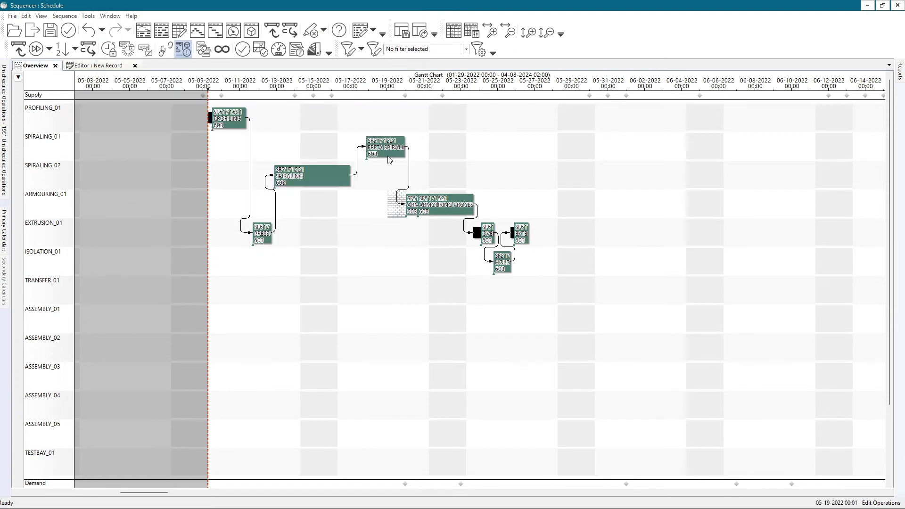
Step: Unschedule all operations and resequence them forward by due date without the FRETA SPIRALING interval limit
{"action": "left_click", "coordinate": [18, 49]}
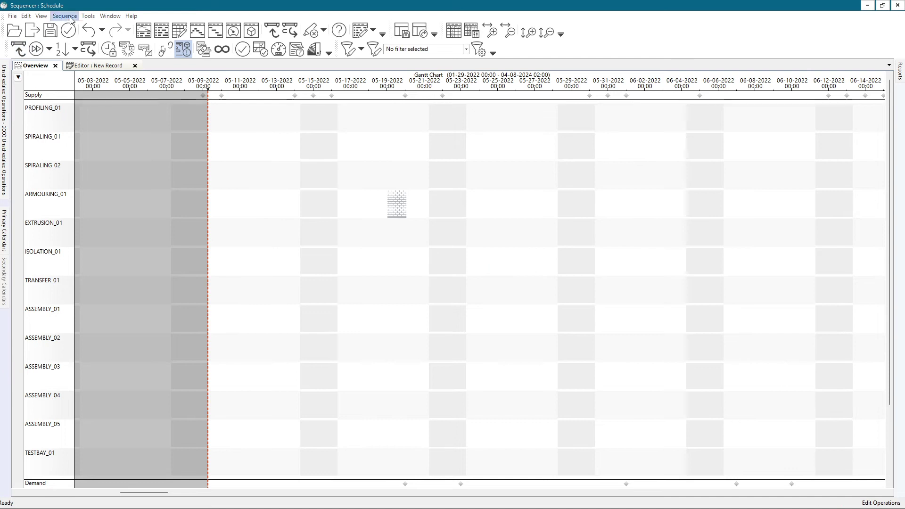
{"action": "left_click", "coordinate": [65, 17]}
{"action": "mouse_move", "coordinate": [74, 29]}
{"action": "left_click", "coordinate": [268, 47]}
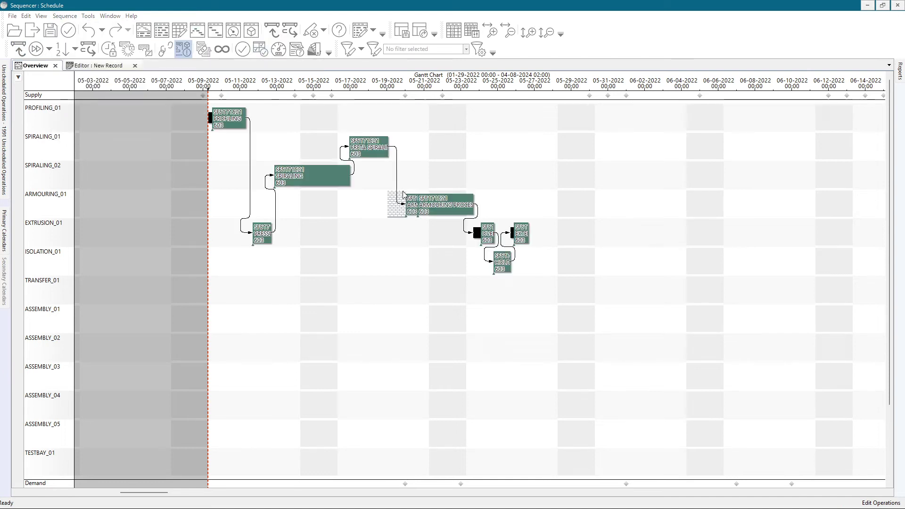
Step: Set the productivity multiplier of FRETA SPIRALING to 1.20 and save the operation
{"action": "scroll", "coordinate": [411, 229], "scroll_direction": "up", "scroll_amount": 1}
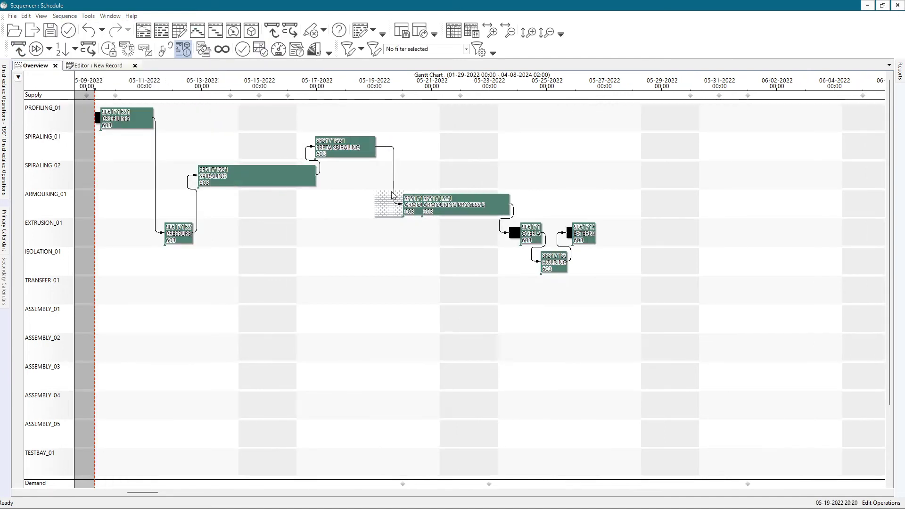
{"action": "double_click", "coordinate": [351, 148]}
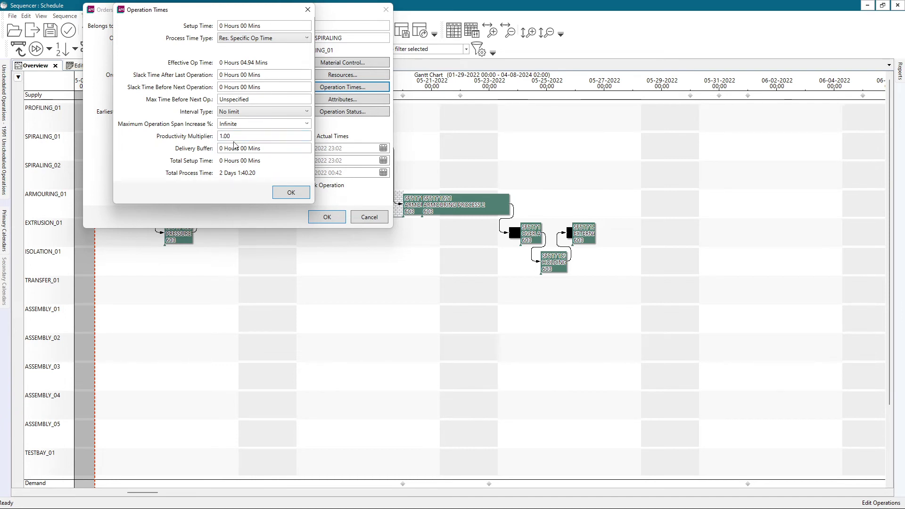
{"action": "left_click_drag", "start_coordinate": [233, 136], "coordinate": [204, 137]}
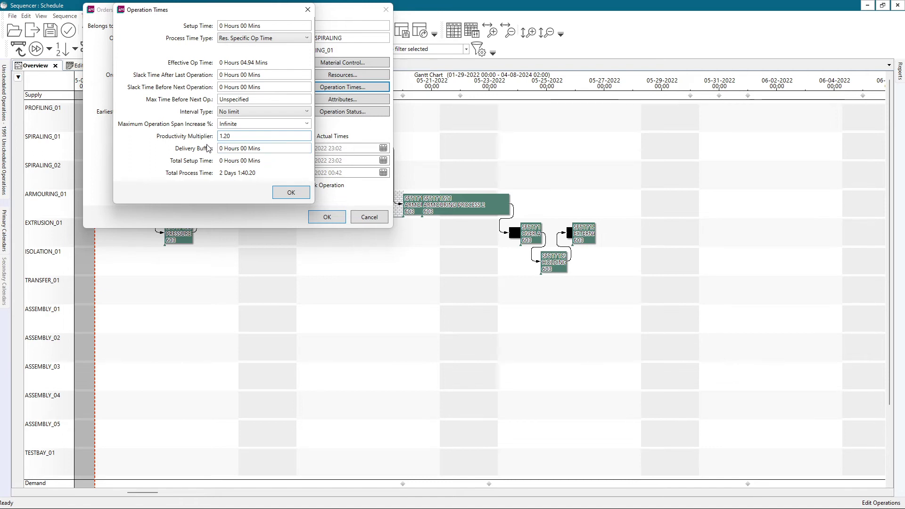
{"action": "left_click", "coordinate": [285, 193]}
{"action": "left_click", "coordinate": [323, 218]}
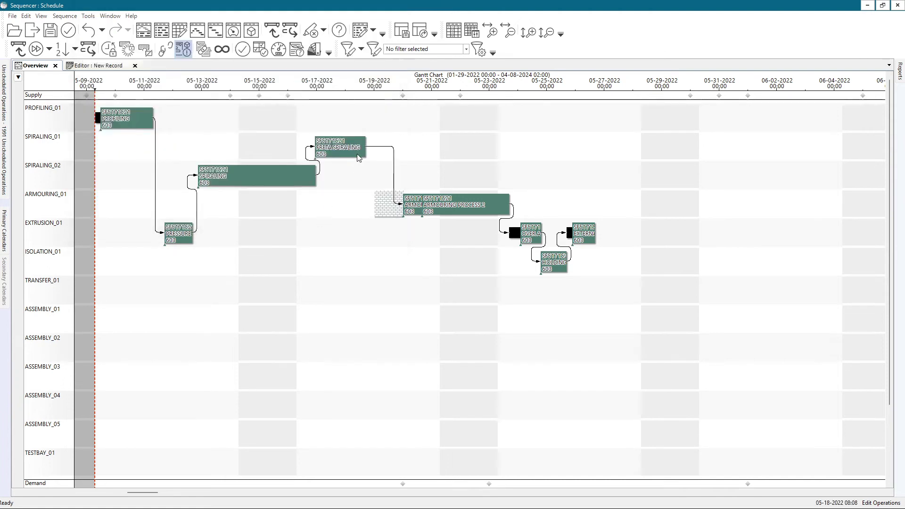
Step: Check FRETA SPIRALING's duration on the chart and its scheduled start and end times in the order details
{"action": "scroll", "coordinate": [356, 162], "scroll_direction": "up", "scroll_amount": 3}
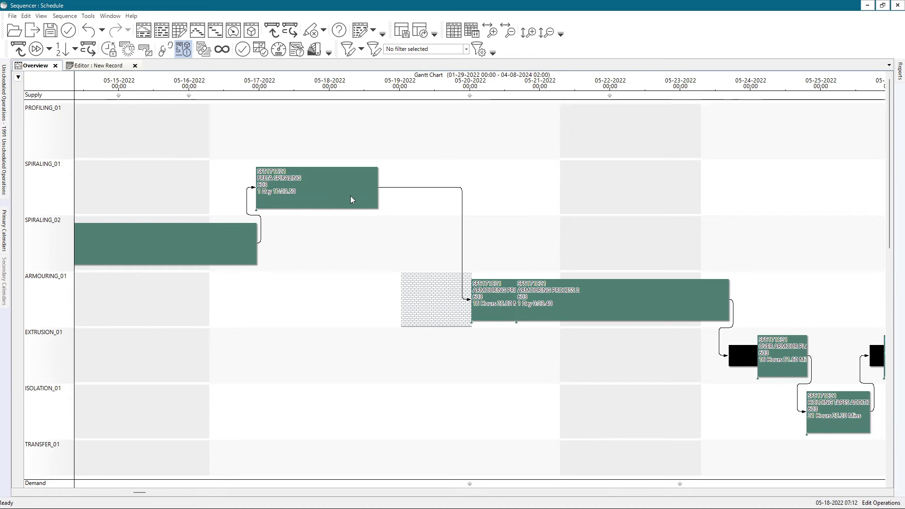
{"action": "double_click", "coordinate": [349, 198]}
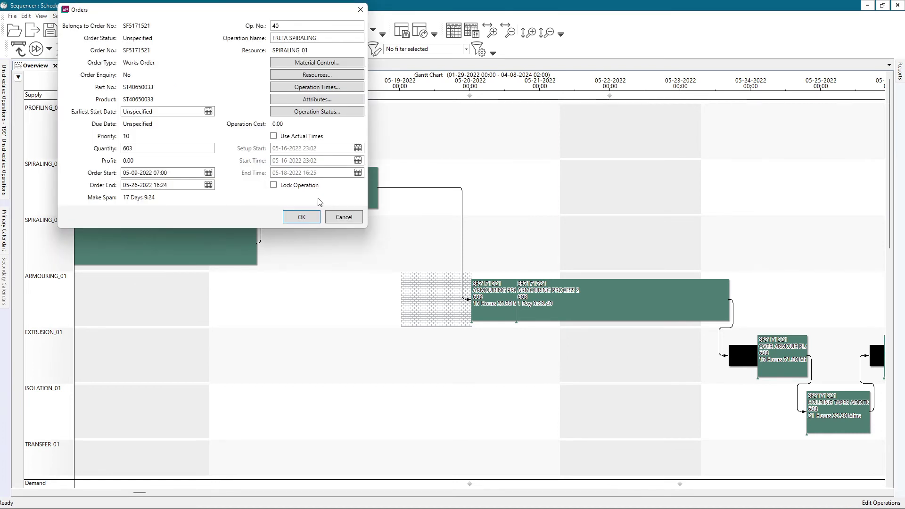
{"action": "left_click", "coordinate": [355, 216]}
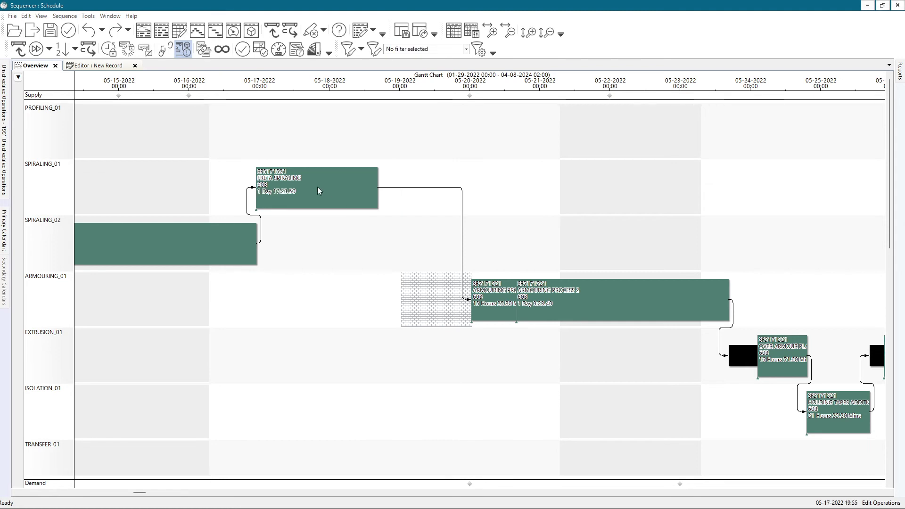
Step: Set the productivity multiplier of FRETA SPIRALING to 0.5 and save the operation
{"action": "mouse_move", "coordinate": [334, 187]}
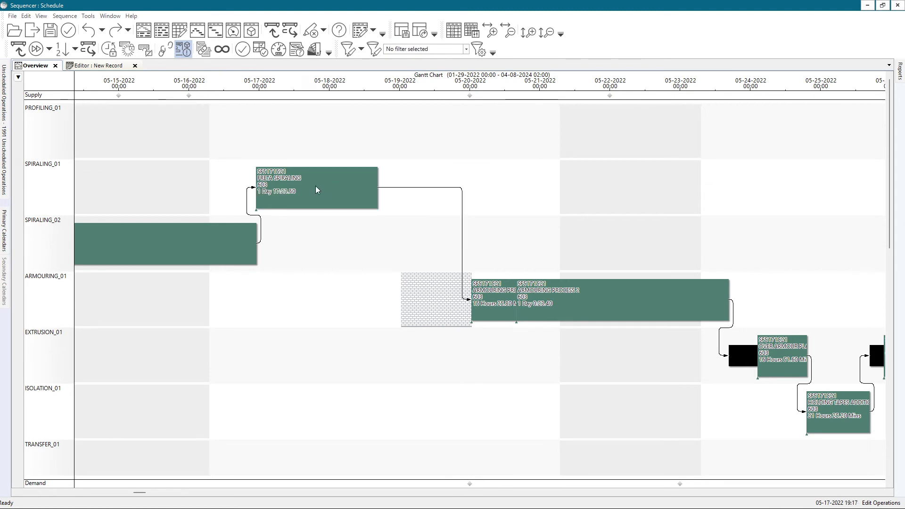
{"action": "double_click", "coordinate": [315, 186]}
{"action": "left_click", "coordinate": [303, 88]}
{"action": "left_click_drag", "start_coordinate": [262, 136], "coordinate": [185, 132]}
{"action": "type", "text": "0.5"}
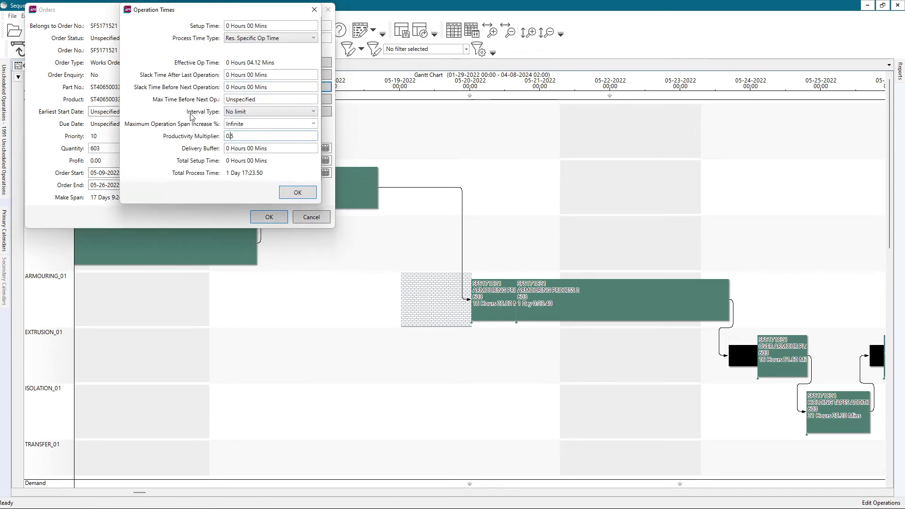
{"action": "left_click", "coordinate": [298, 192]}
{"action": "left_click", "coordinate": [271, 217]}
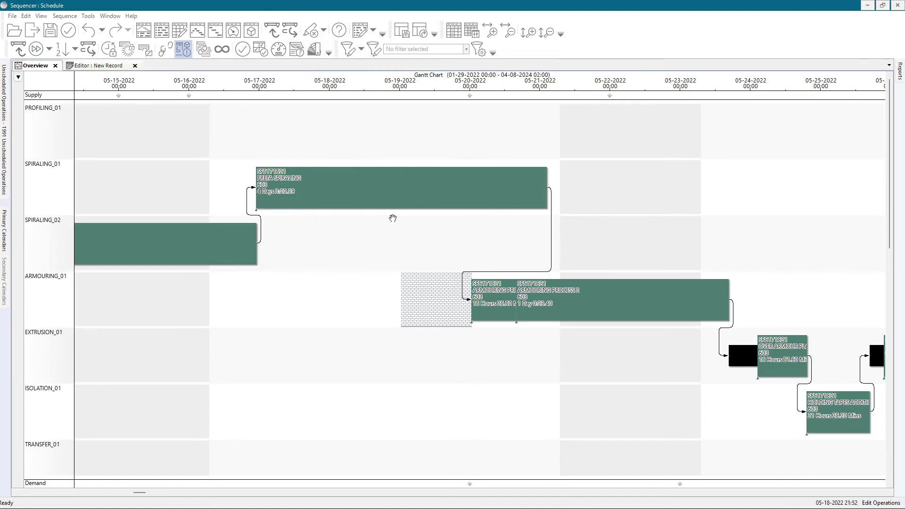
Step: Return FRETA SPIRALING's productivity multiplier to 1.00 and check its operation times
{"action": "double_click", "coordinate": [318, 191]}
{"action": "left_click", "coordinate": [299, 87]}
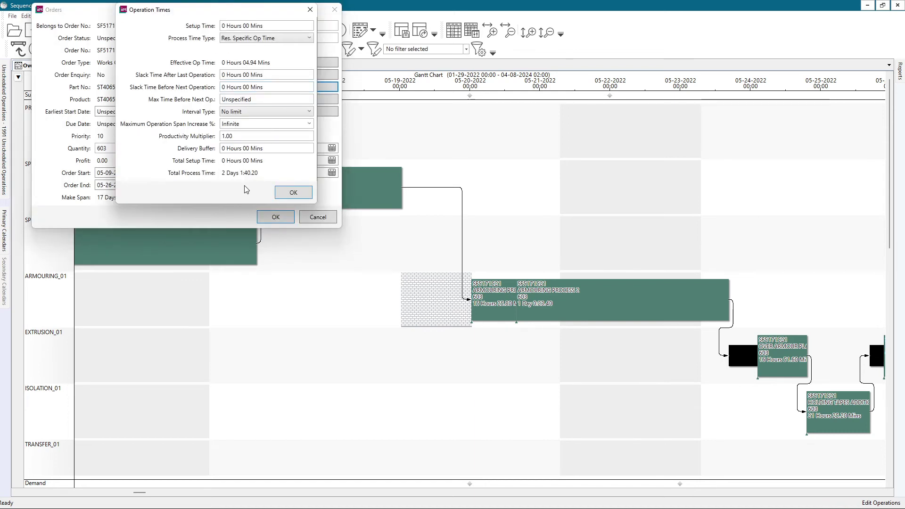
{"action": "left_click", "coordinate": [283, 194]}
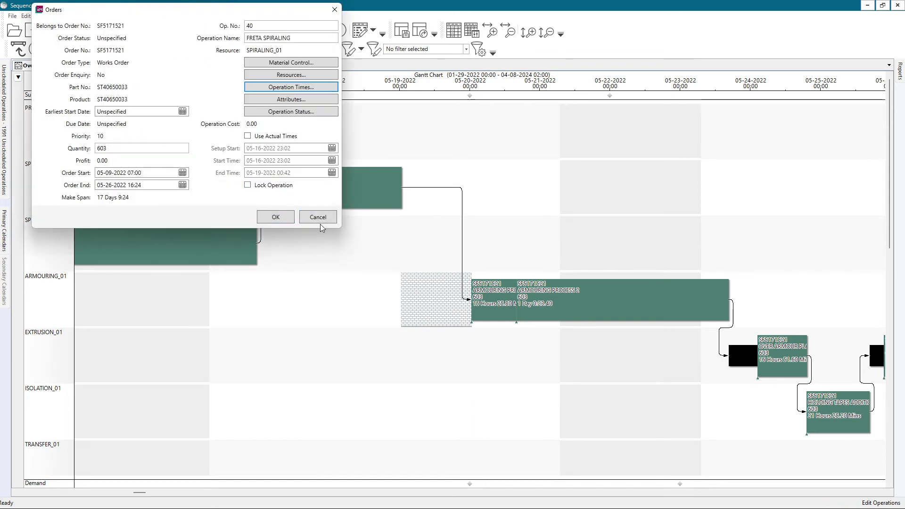
{"action": "left_click", "coordinate": [322, 220]}
Step: Unschedule all operations and run material control with the Default pegging rule set
{"action": "scroll", "coordinate": [360, 224], "scroll_direction": "down", "scroll_amount": 3}
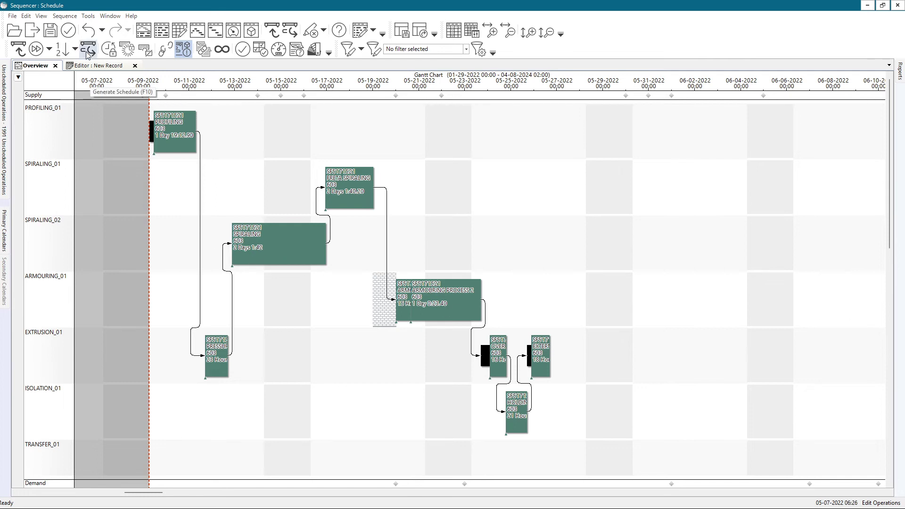
{"action": "left_click", "coordinate": [18, 48]}
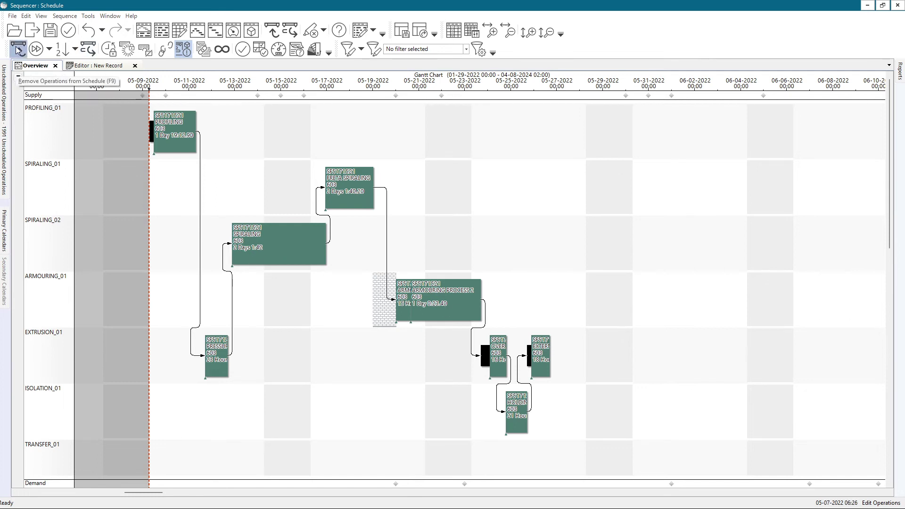
{"action": "left_click", "coordinate": [64, 16]}
{"action": "left_click", "coordinate": [101, 27]}
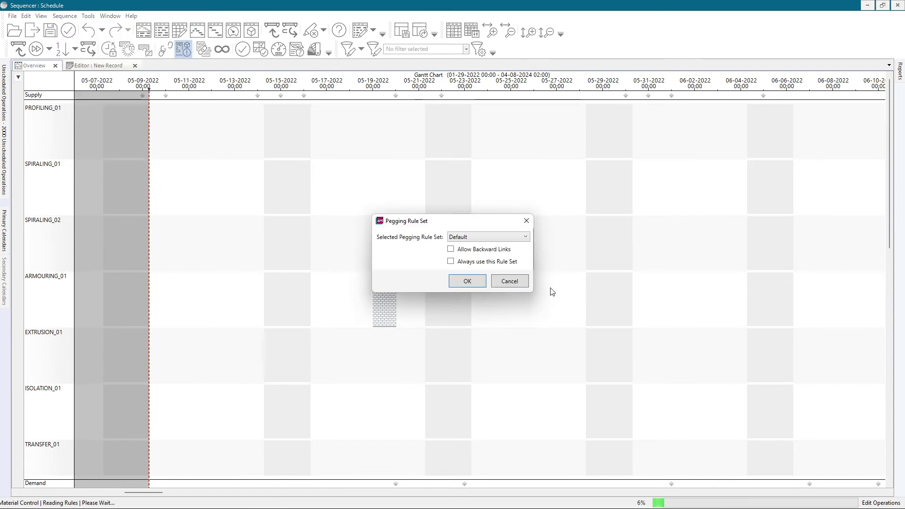
{"action": "left_click", "coordinate": [467, 281]}
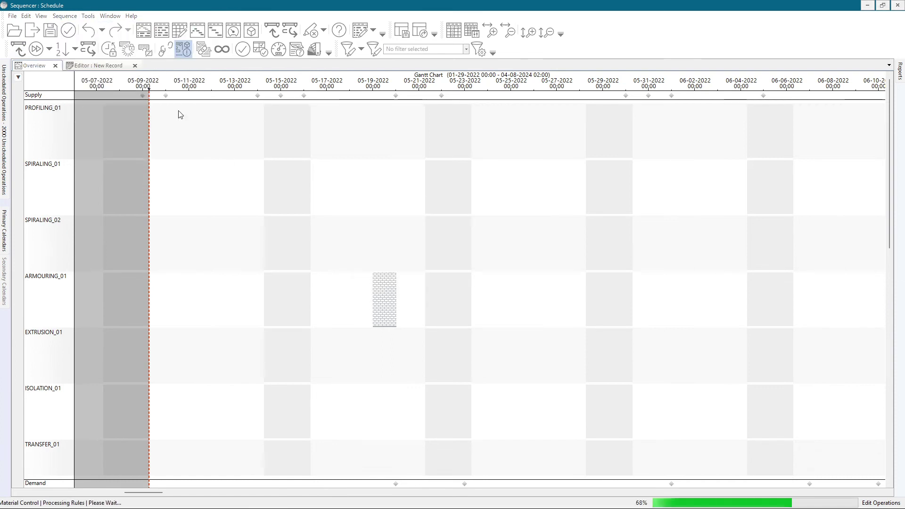
Step: Sequence the operations forward by due date and inspect the last operation's link to its demand
{"action": "left_click", "coordinate": [64, 15]}
{"action": "mouse_move", "coordinate": [142, 26]}
{"action": "left_click", "coordinate": [269, 46]}
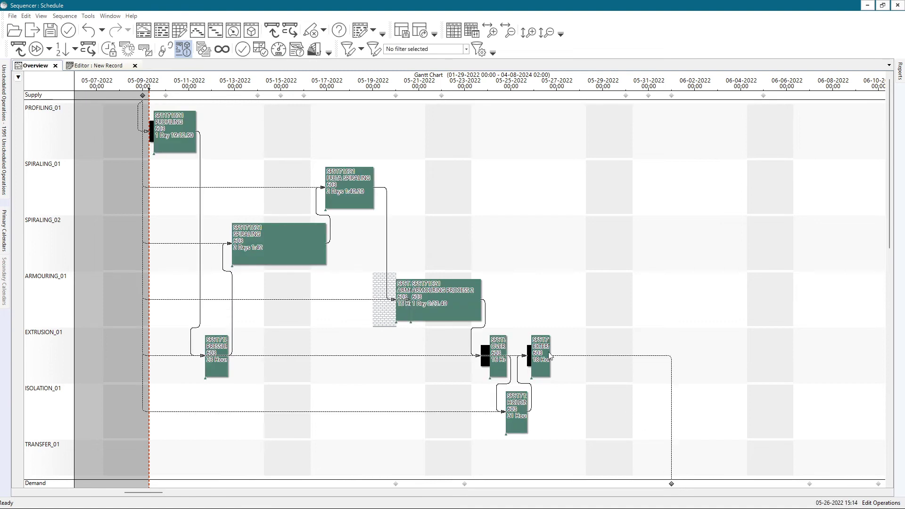
{"action": "scroll", "coordinate": [542, 356], "scroll_direction": "up", "scroll_amount": 1}
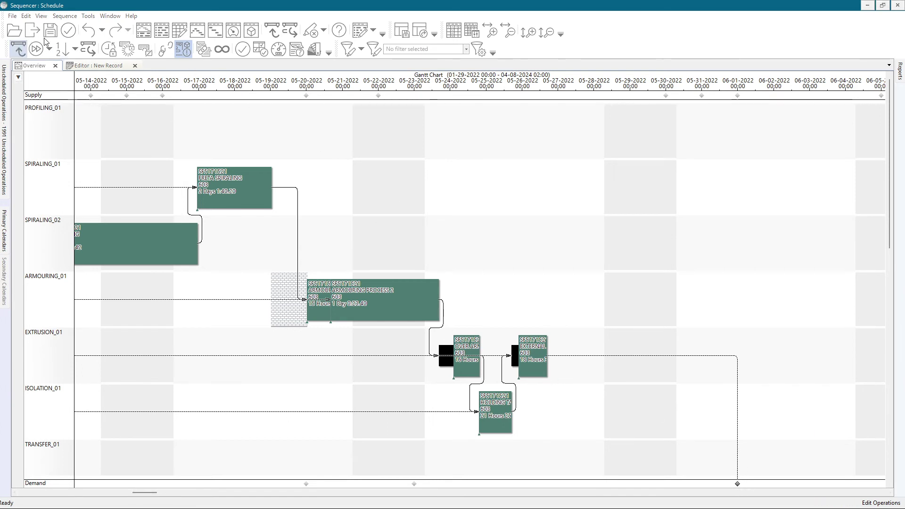
Step: Unschedule all operations and sequence them backward by due date
{"action": "left_click", "coordinate": [18, 48]}
{"action": "left_click", "coordinate": [65, 15]}
{"action": "mouse_move", "coordinate": [70, 37]}
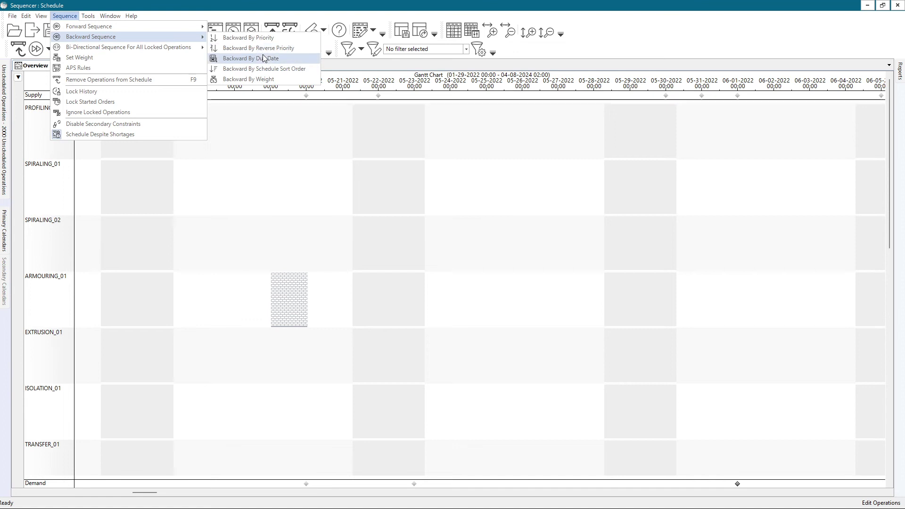
{"action": "left_click", "coordinate": [245, 57]}
{"action": "scroll", "coordinate": [772, 426], "scroll_direction": "up", "scroll_amount": 3}
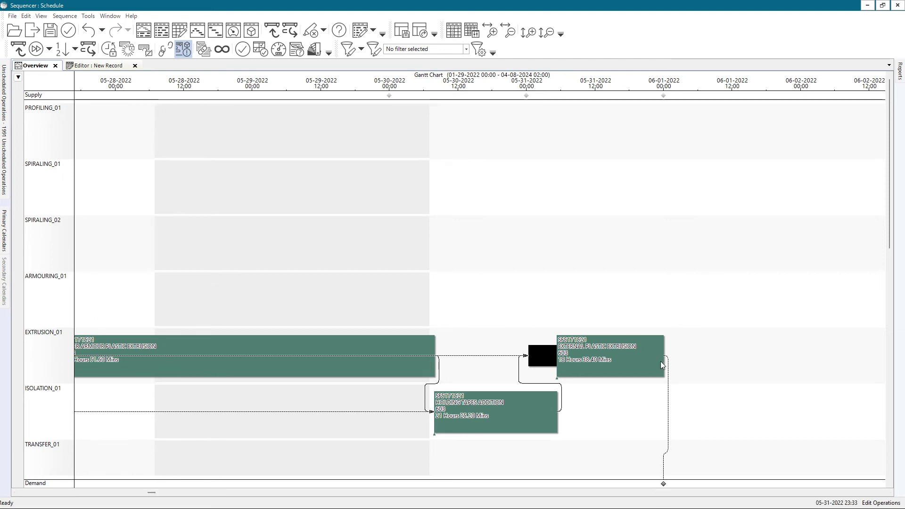
Step: Give the EXTERNAL PLASTIC EXTRUSION operation a delivery buffer in its operation times and save it
{"action": "double_click", "coordinate": [611, 359]}
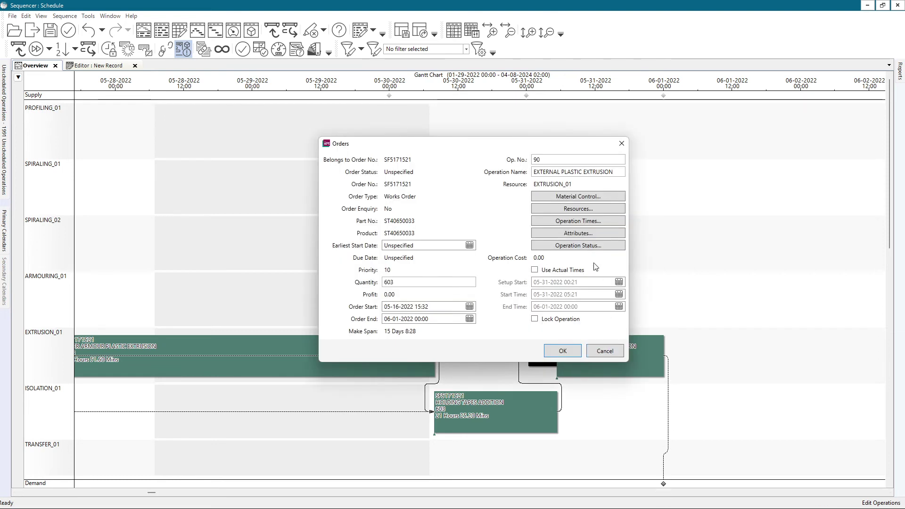
{"action": "left_click", "coordinate": [584, 222]}
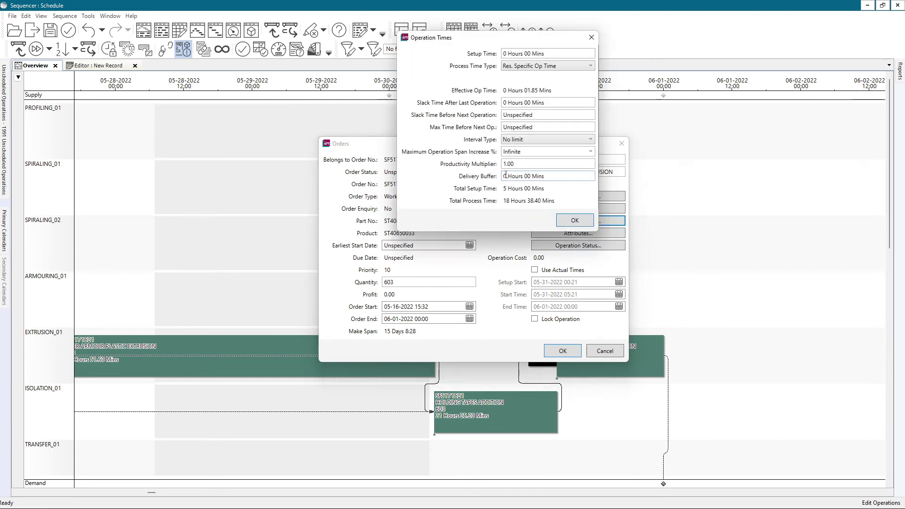
{"action": "left_click", "coordinate": [577, 222]}
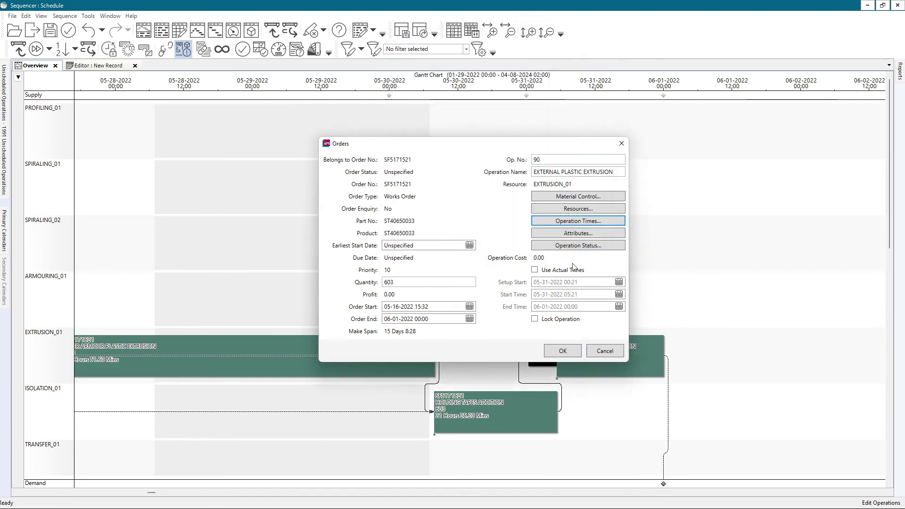
{"action": "left_click", "coordinate": [563, 352]}
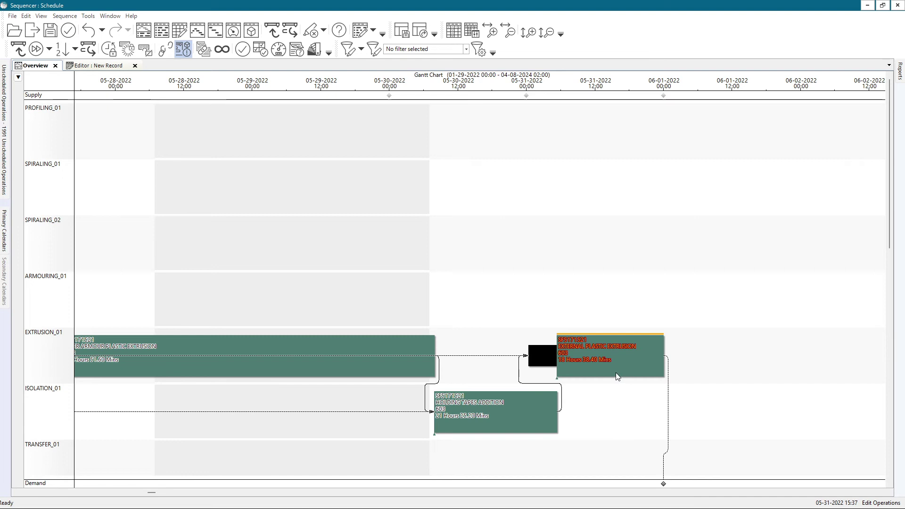
Step: Try moving EXTERNAL PLASTIC EXTRUSION later and earlier along EXTRUSION_01 to test its position against the delivery buffer
{"action": "mouse_move", "coordinate": [611, 368]}
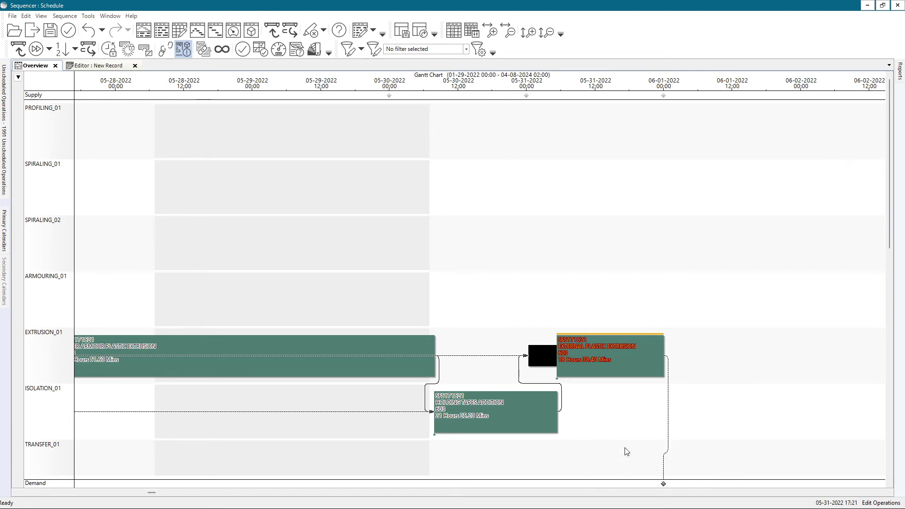
{"action": "left_click_drag", "start_coordinate": [597, 361], "coordinate": [575, 357]}
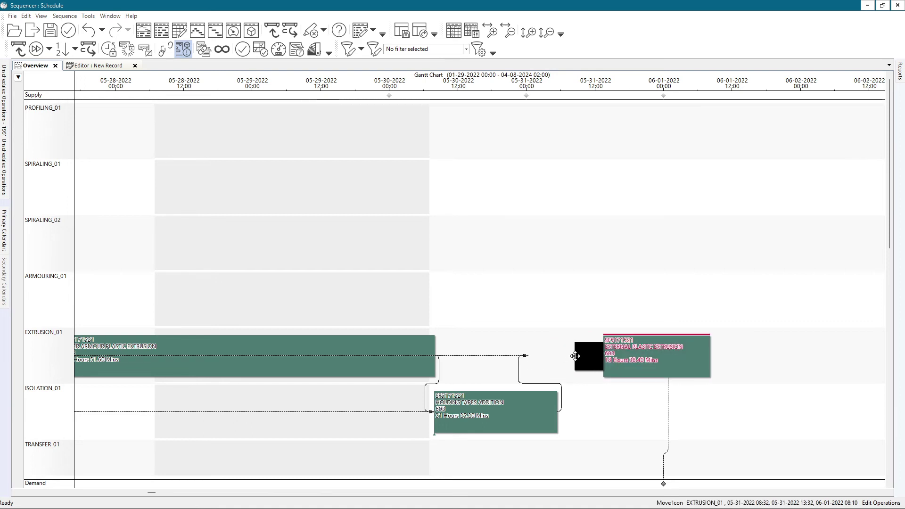
{"action": "left_click_drag", "start_coordinate": [575, 357], "coordinate": [516, 355]}
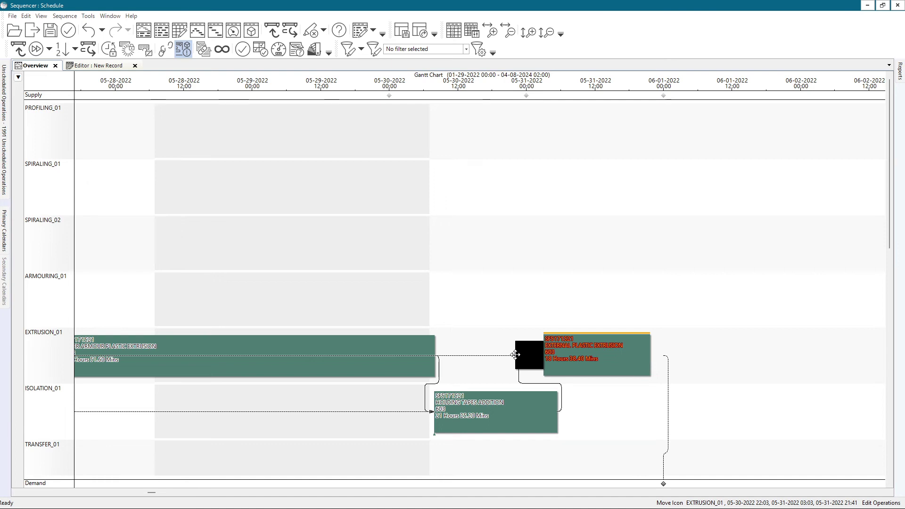
{"action": "left_click_drag", "start_coordinate": [515, 355], "coordinate": [472, 353]}
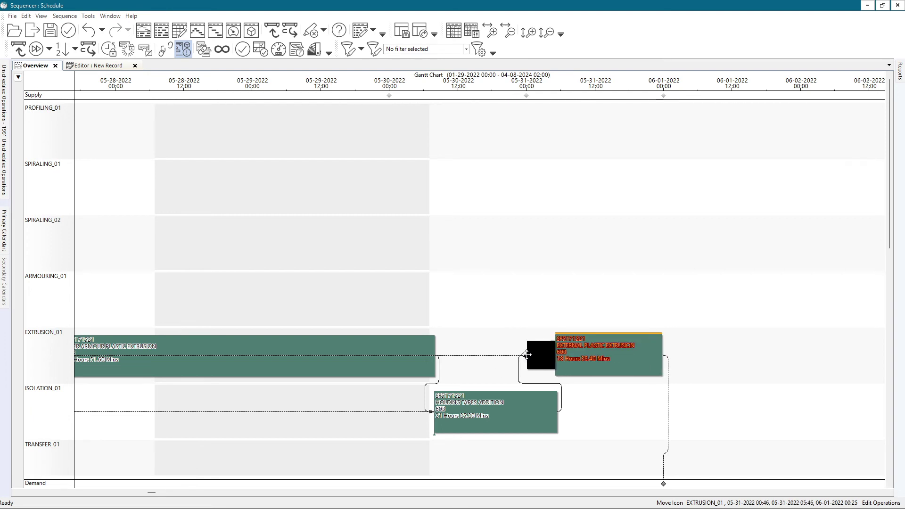
Step: Unschedule all operations and resequence them backward by due date with the delivery buffer applied
{"action": "left_click", "coordinate": [19, 49]}
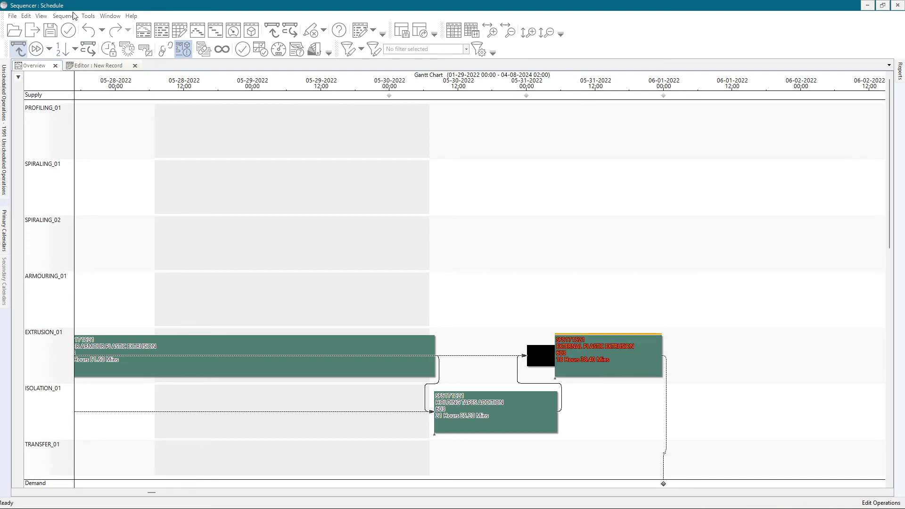
{"action": "left_click", "coordinate": [71, 18]}
{"action": "mouse_move", "coordinate": [94, 36]}
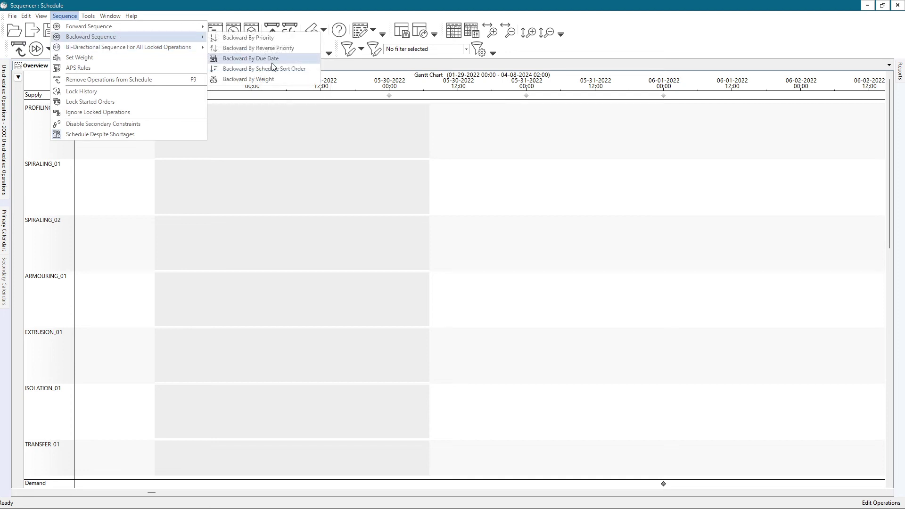
{"action": "left_click", "coordinate": [274, 64]}
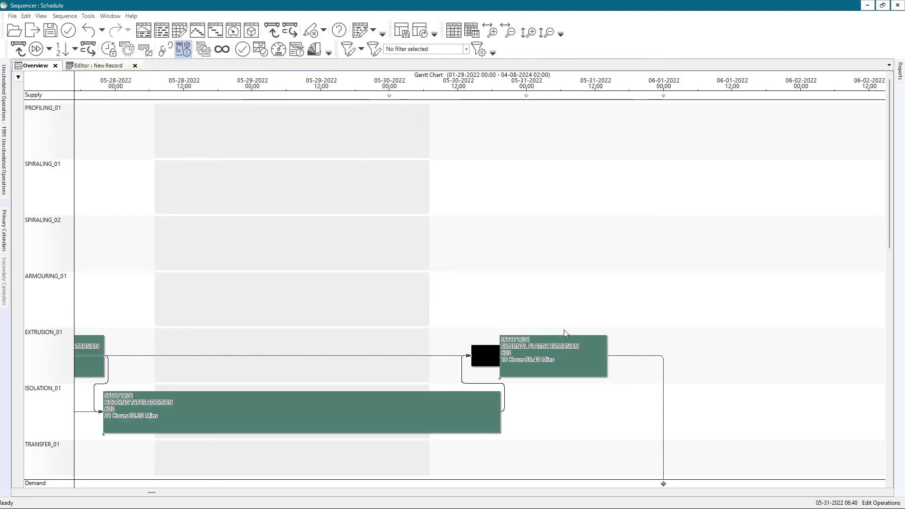
{"action": "scroll", "coordinate": [522, 303], "scroll_direction": "down", "scroll_amount": 5}
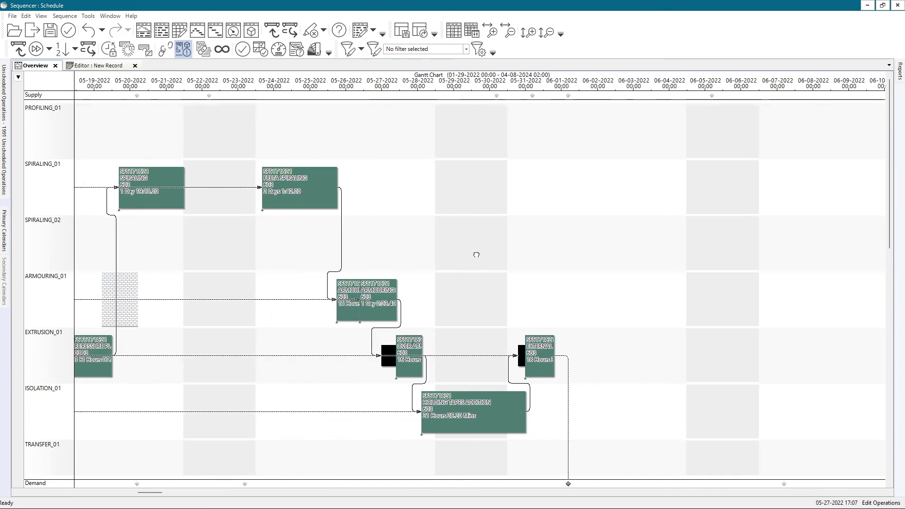
Step: Inspect the effective operation time of FRETA SPIRALING on SPIRALING_01 in its operation times
{"action": "scroll", "coordinate": [548, 264], "scroll_direction": "down", "scroll_amount": 2}
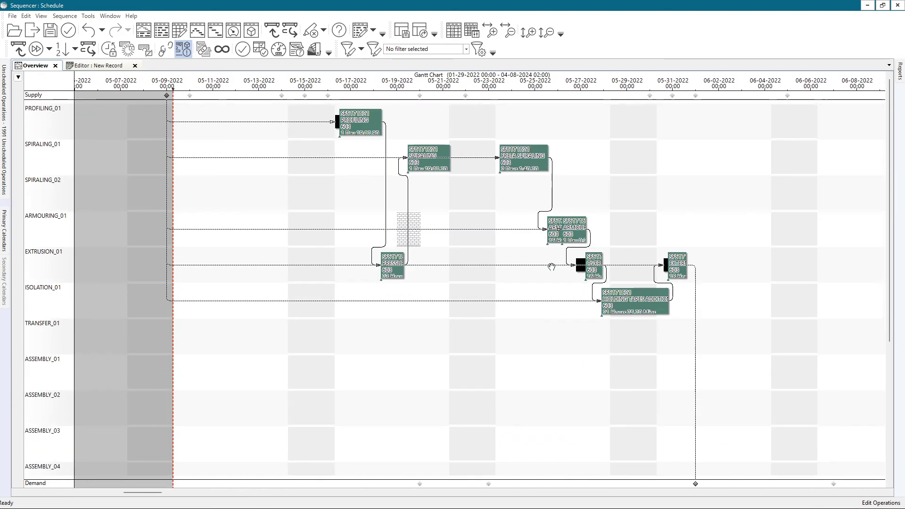
{"action": "double_click", "coordinate": [548, 153]}
{"action": "left_click", "coordinate": [527, 88]}
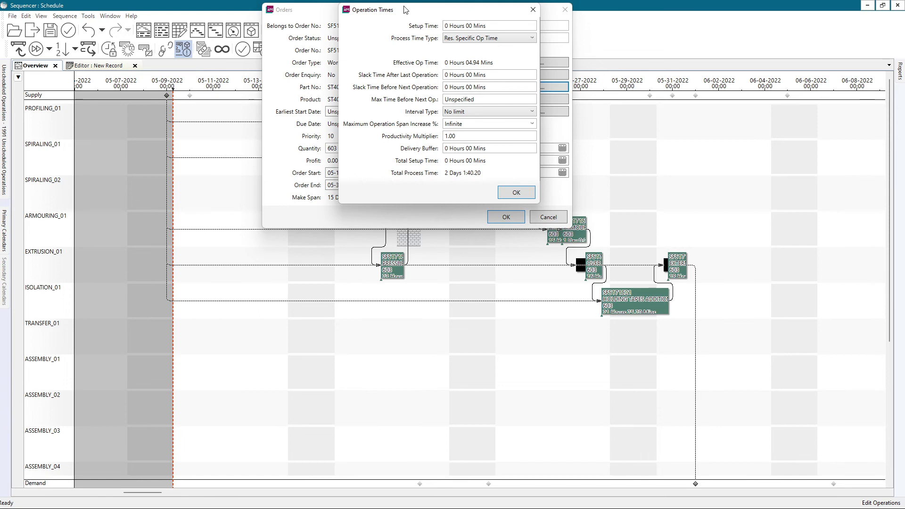
{"action": "left_click_drag", "start_coordinate": [432, 19], "coordinate": [239, 68]}
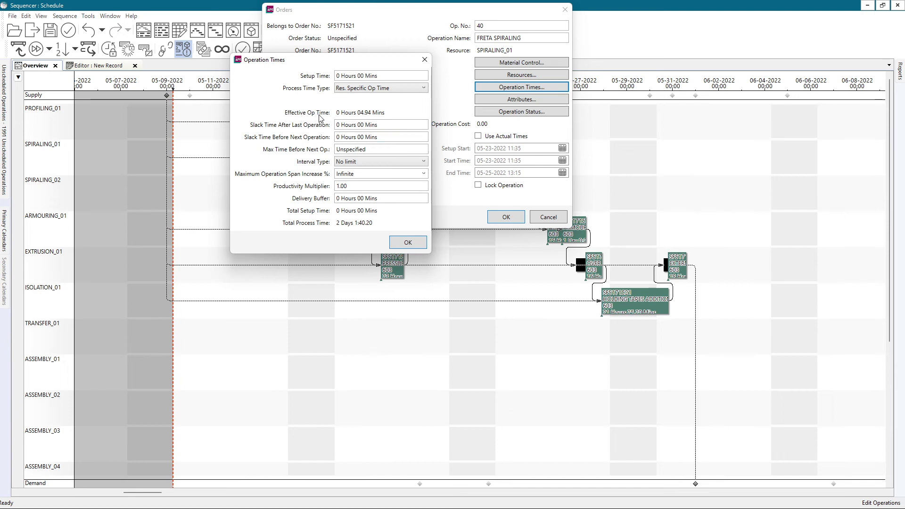
{"action": "left_click_drag", "start_coordinate": [388, 116], "coordinate": [332, 115]}
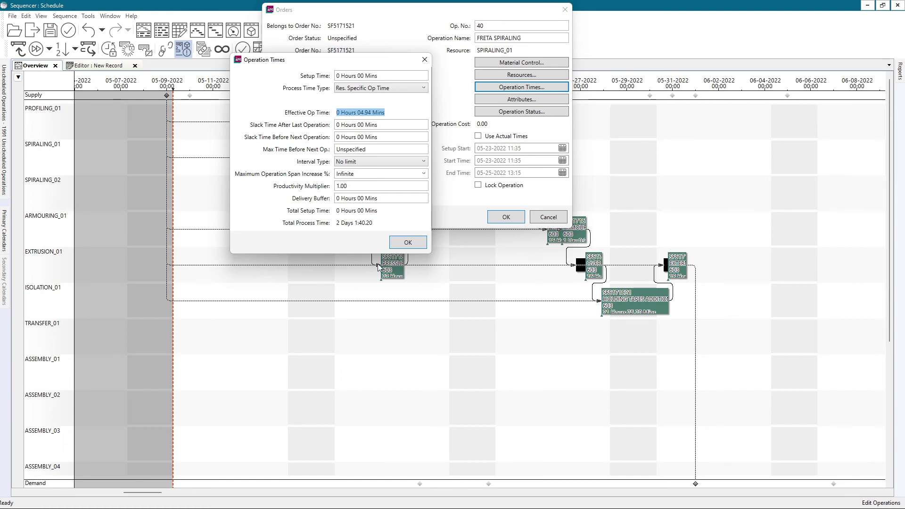
{"action": "left_click", "coordinate": [405, 243]}
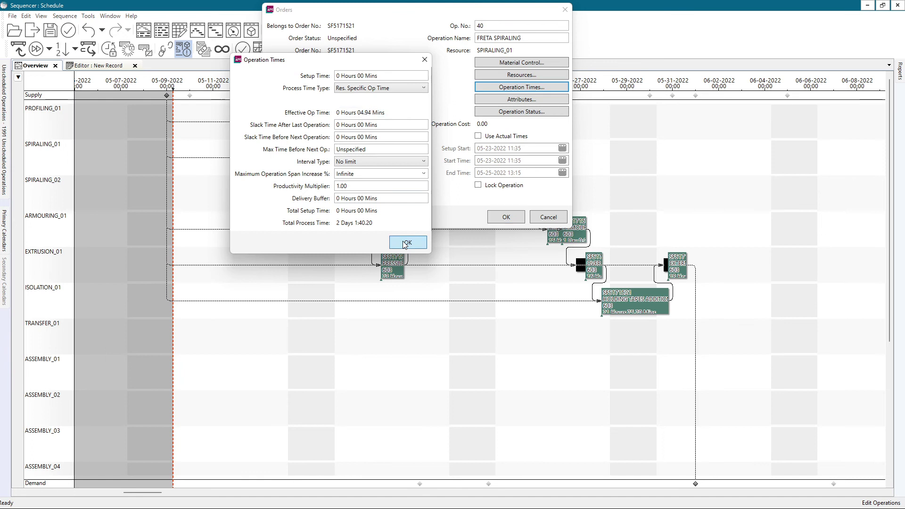
{"action": "left_click", "coordinate": [506, 216]}
Step: Inspect the effective operation time of the SPIRALING operation on SPIRALING_01
{"action": "scroll", "coordinate": [438, 162], "scroll_direction": "up", "scroll_amount": 2}
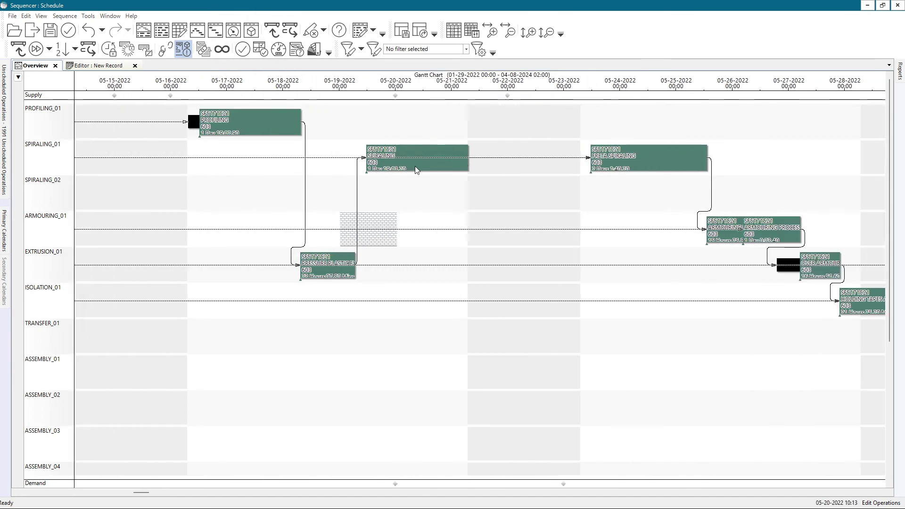
{"action": "double_click", "coordinate": [395, 160]}
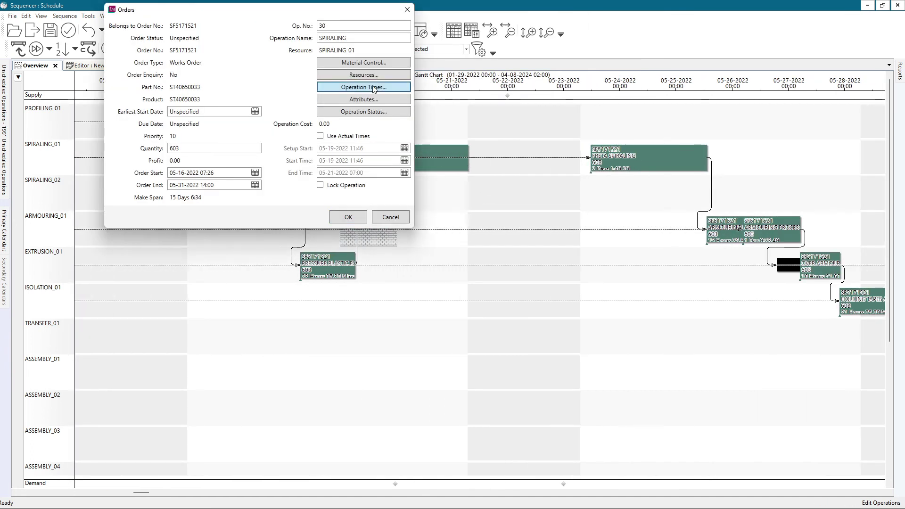
{"action": "left_click", "coordinate": [356, 87]}
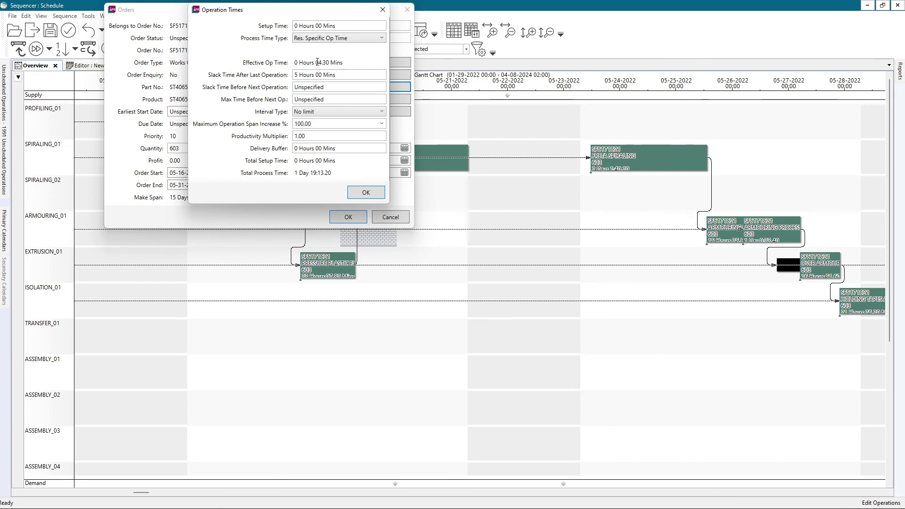
{"action": "left_click_drag", "start_coordinate": [349, 65], "coordinate": [316, 62]}
{"action": "left_click", "coordinate": [328, 62]}
{"action": "left_click", "coordinate": [369, 192]}
{"action": "left_click_drag", "start_coordinate": [409, 160], "coordinate": [421, 159]}
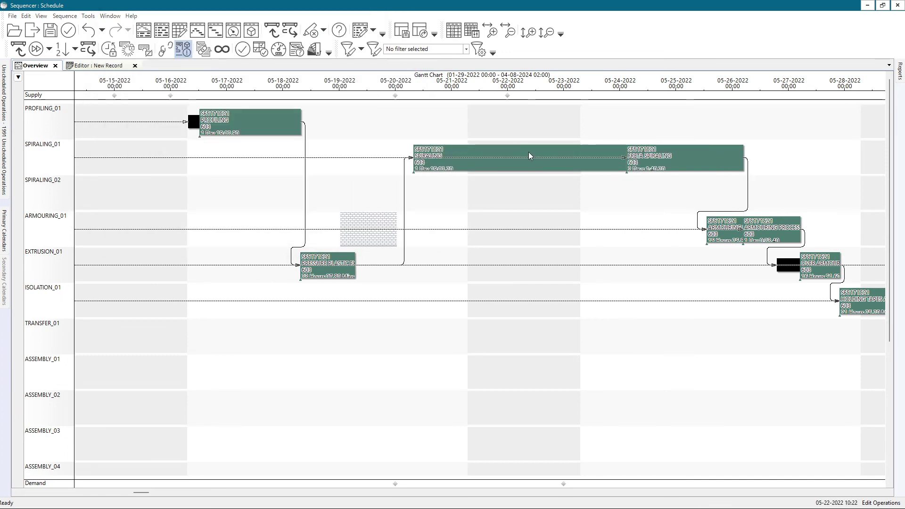
{"action": "double_click", "coordinate": [517, 161]}
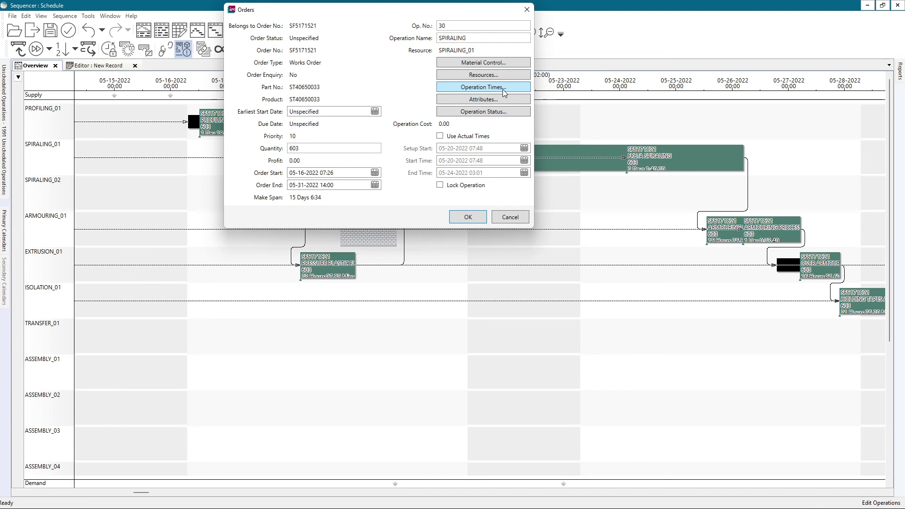
{"action": "left_click", "coordinate": [503, 88]}
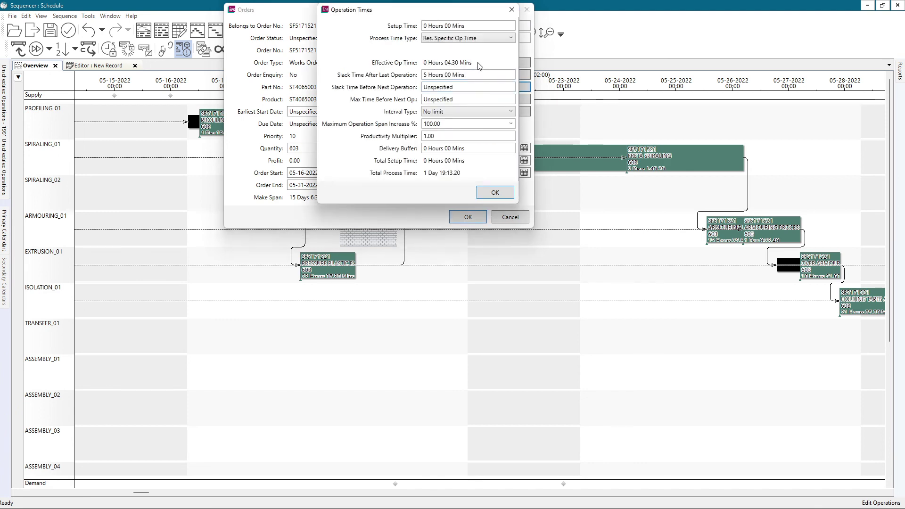
{"action": "left_click", "coordinate": [495, 193]}
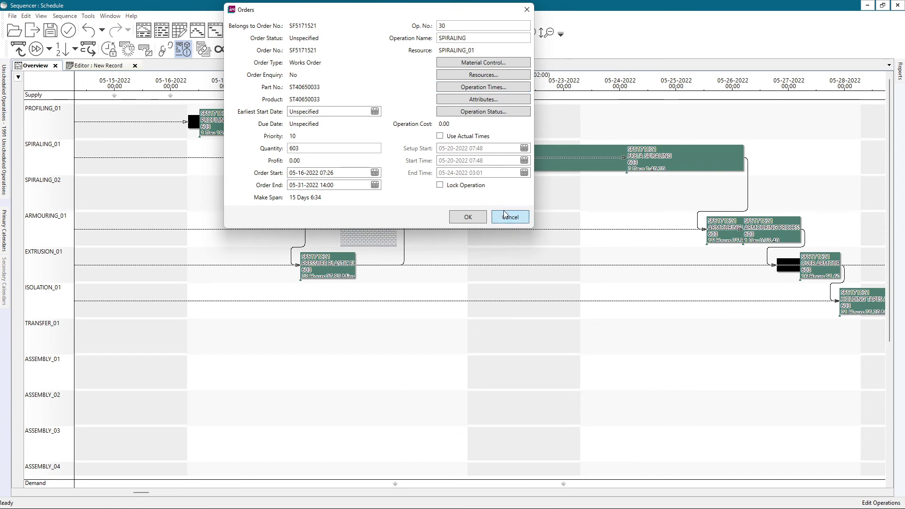
{"action": "left_click", "coordinate": [505, 216]}
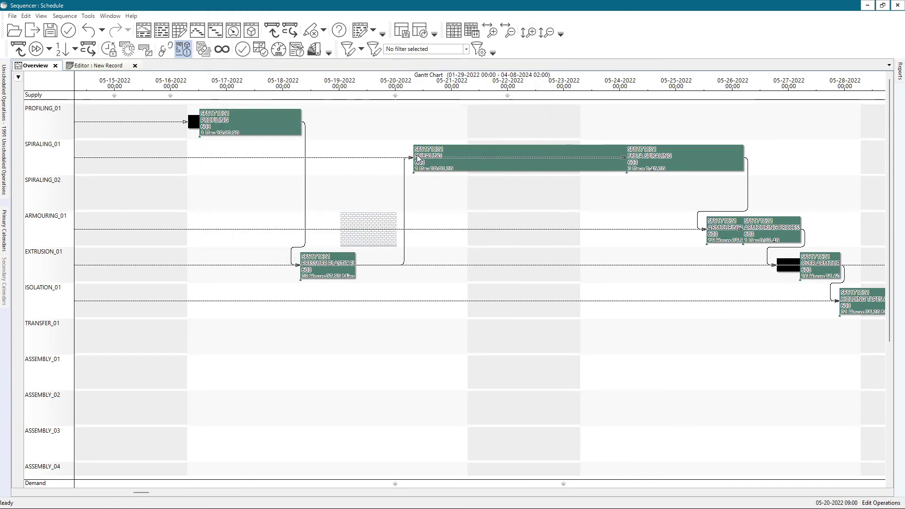
{"action": "left_click", "coordinate": [360, 30]}
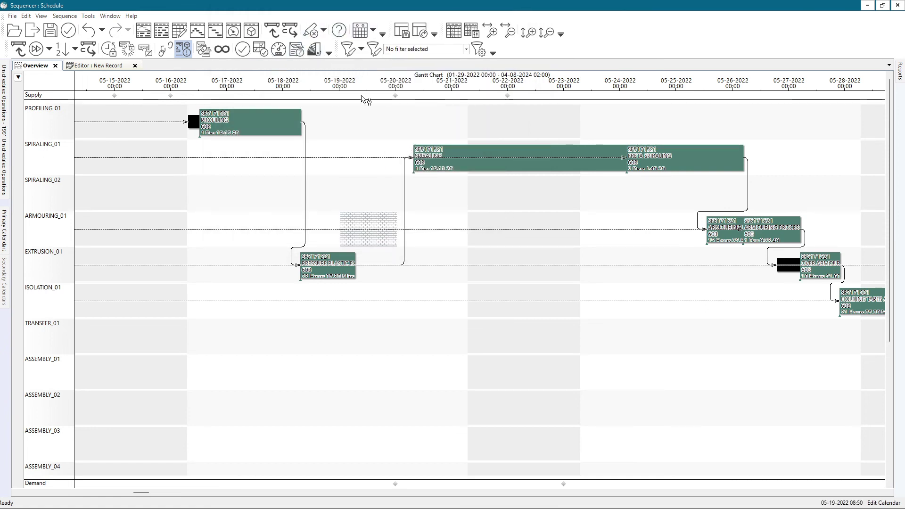
{"action": "left_click", "coordinate": [370, 160]}
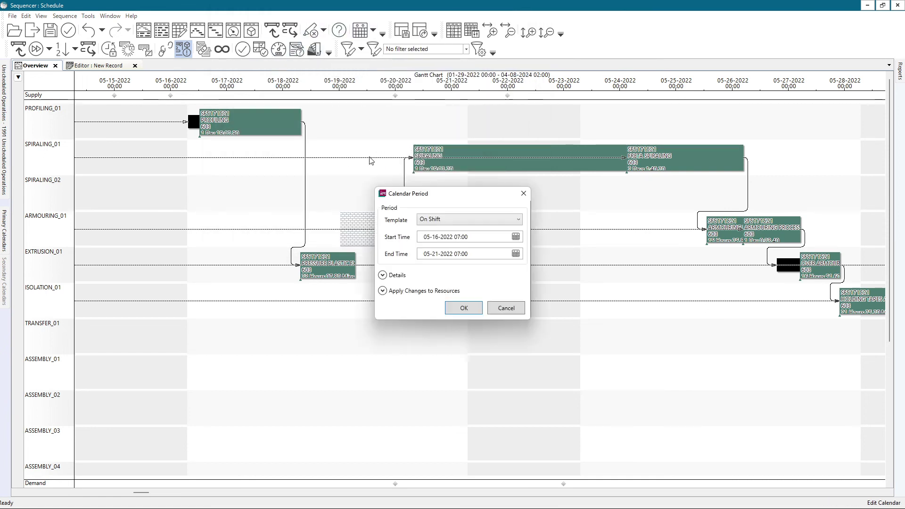
{"action": "left_click", "coordinate": [383, 275]}
{"action": "left_click", "coordinate": [483, 288]}
{"action": "left_click", "coordinate": [385, 285]}
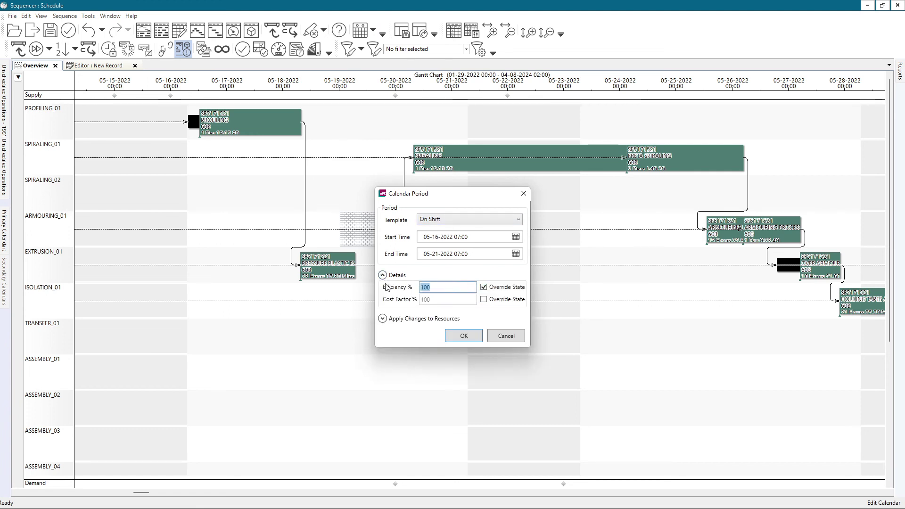
{"action": "type", "text": "75"}
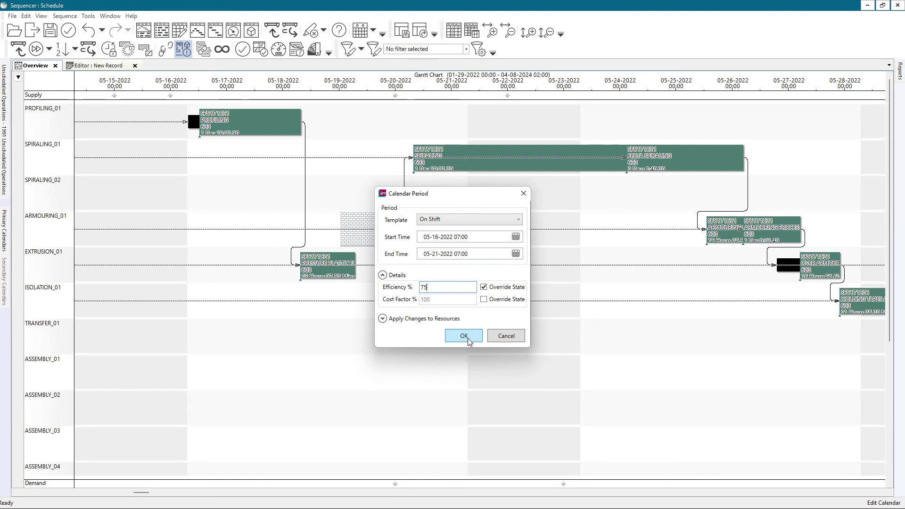
{"action": "left_click", "coordinate": [465, 338]}
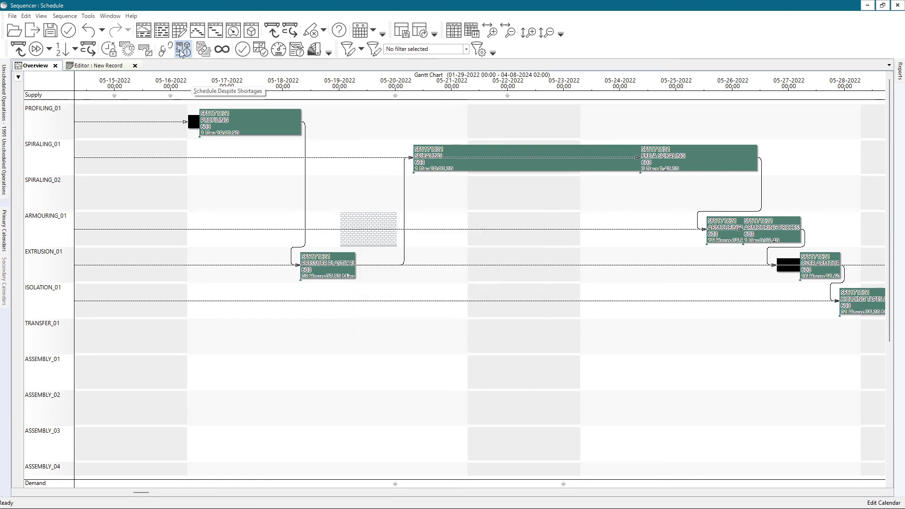
Step: Return to editing operations and recheck the effective operation time of SPIRALING with the reduced calendar efficiency
{"action": "left_click", "coordinate": [360, 31]}
{"action": "double_click", "coordinate": [469, 166]}
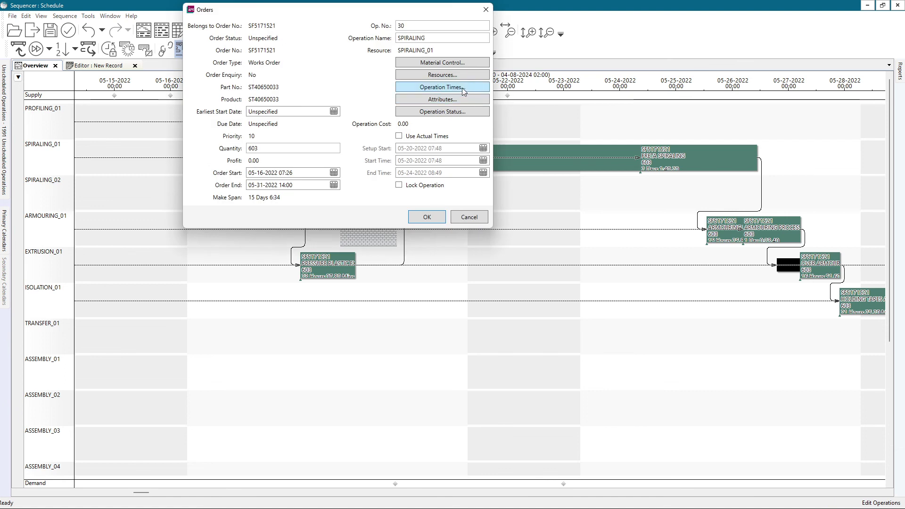
{"action": "left_click", "coordinate": [430, 87]}
{"action": "left_click_drag", "start_coordinate": [392, 62], "coordinate": [430, 66]}
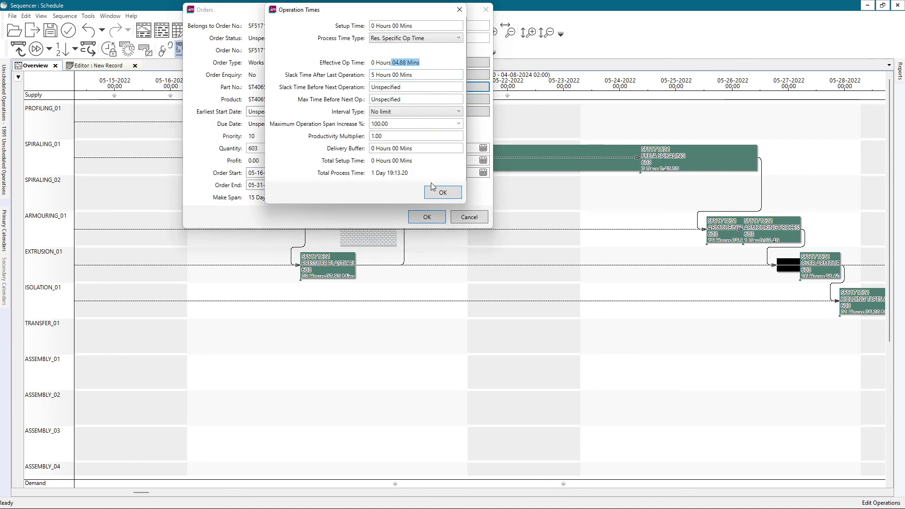
{"action": "left_click", "coordinate": [321, 65]}
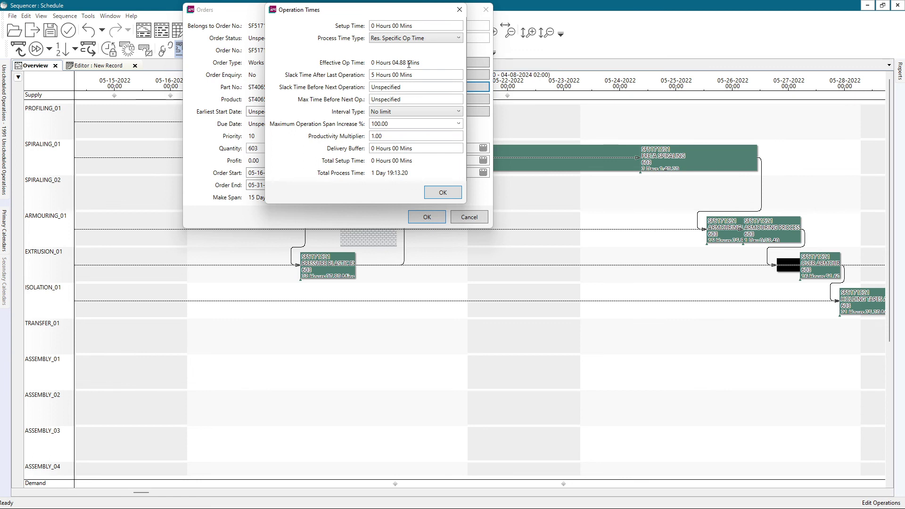
{"action": "left_click", "coordinate": [438, 193]}
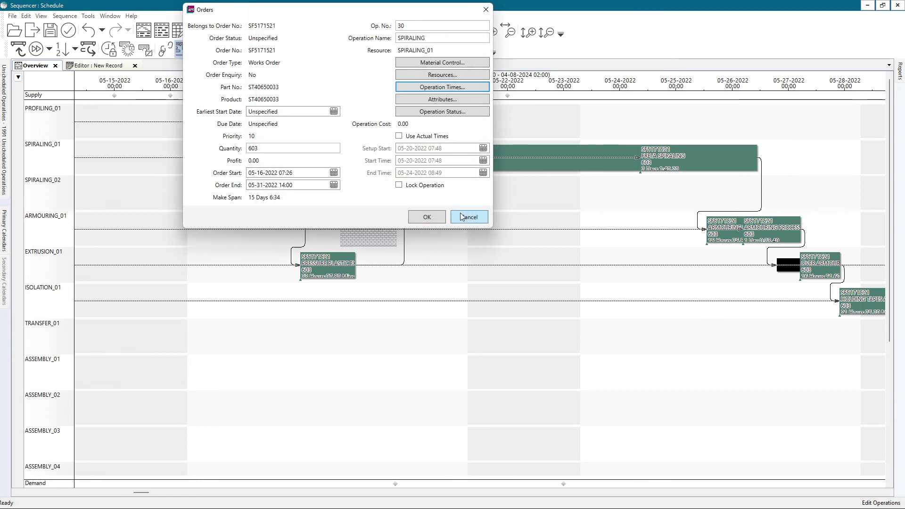
{"action": "left_click", "coordinate": [474, 215]}
Step: Unschedule all operations and sequence them forward by due date
{"action": "scroll", "coordinate": [473, 194], "scroll_direction": "down", "scroll_amount": 1}
{"action": "scroll", "coordinate": [601, 276], "scroll_direction": "up", "scroll_amount": 3}
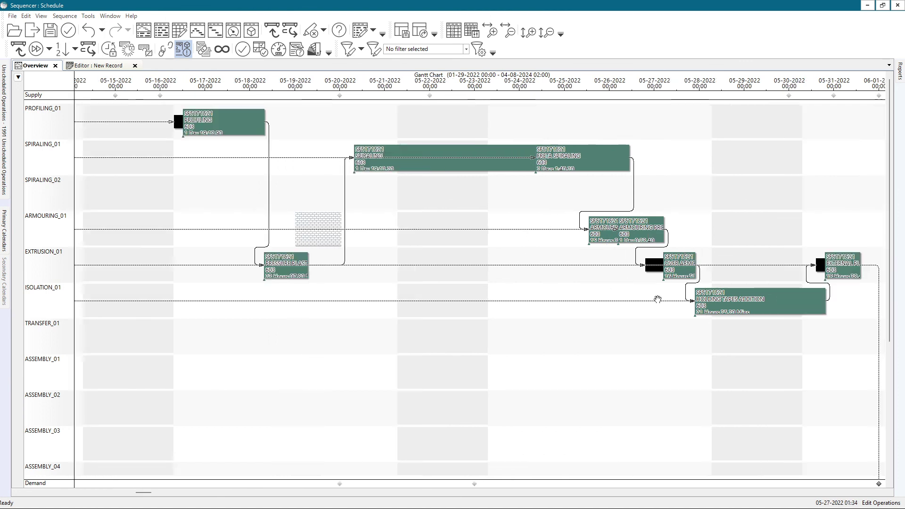
{"action": "scroll", "coordinate": [600, 275], "scroll_direction": "down", "scroll_amount": 1}
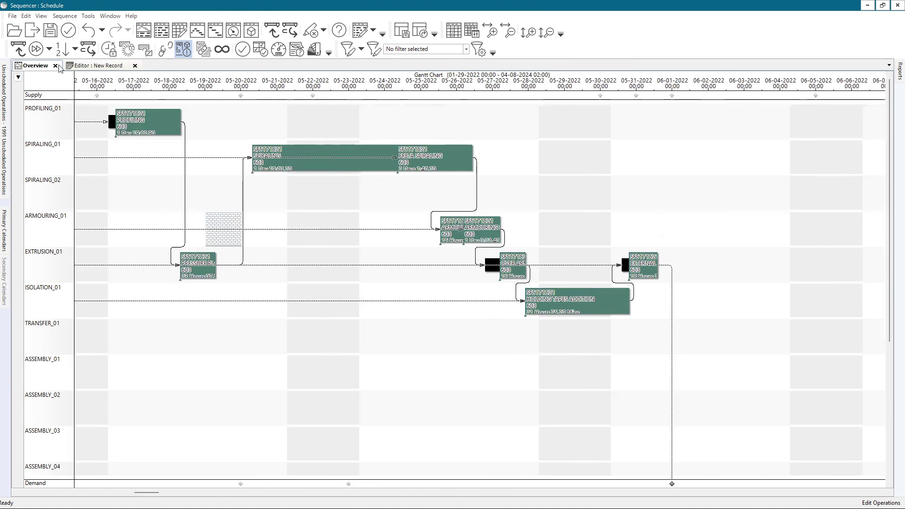
{"action": "left_click", "coordinate": [23, 49]}
{"action": "left_click", "coordinate": [65, 16]}
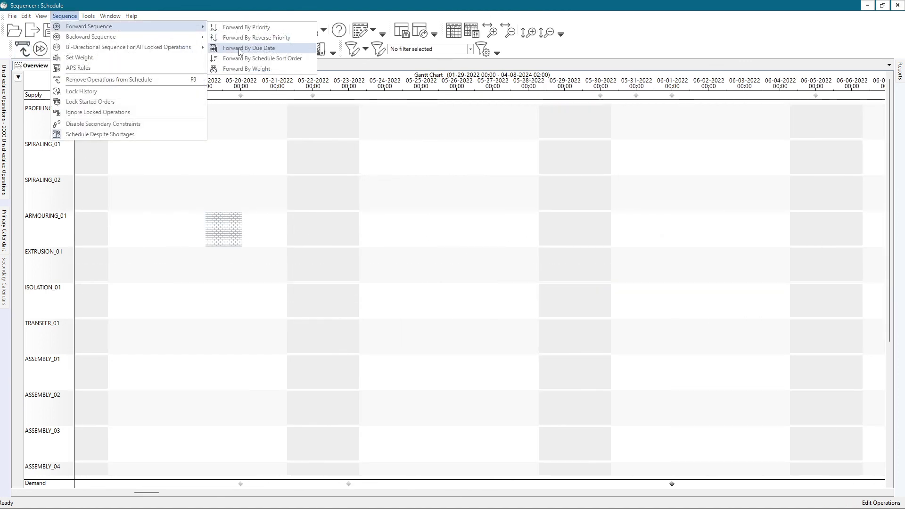
{"action": "left_click", "coordinate": [239, 48]}
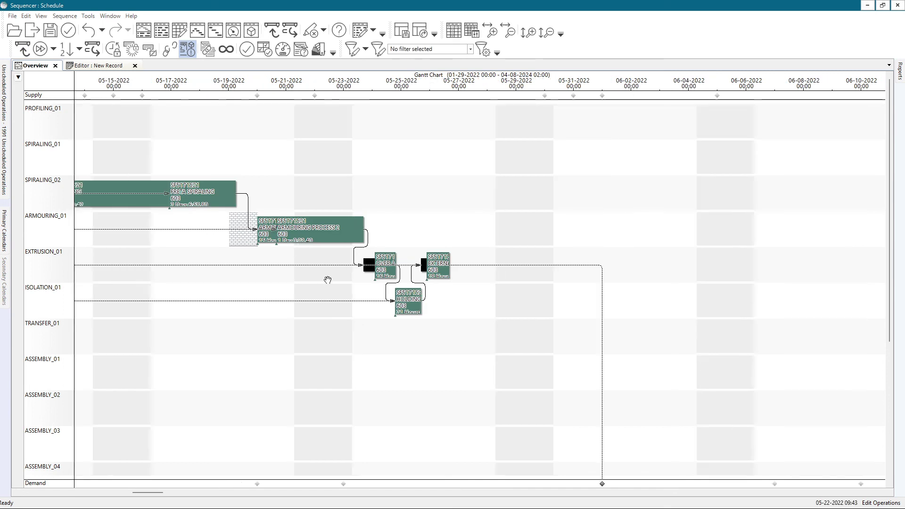
Step: Inspect the transfer type in the attributes of OVER ARMOUR PLASTIC EXTRUSION on EXTRUSION_01
{"action": "scroll", "coordinate": [386, 316], "scroll_direction": "up", "scroll_amount": 1}
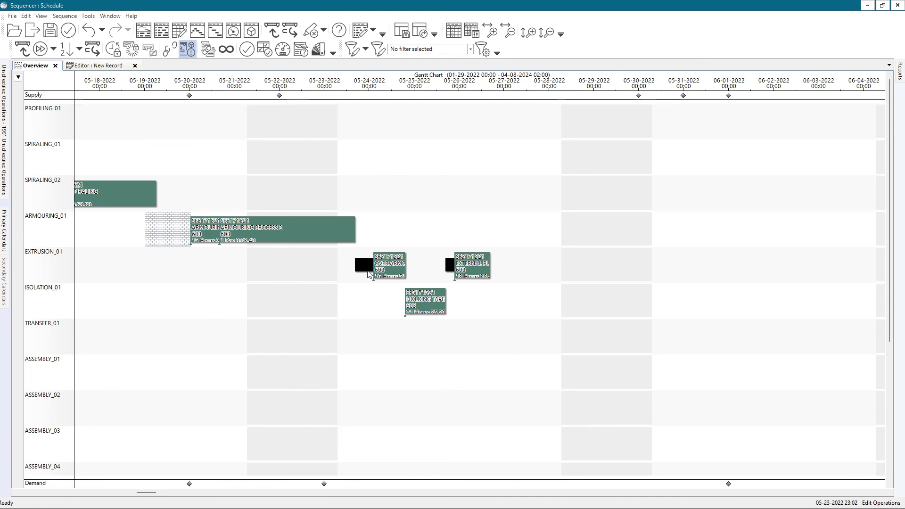
{"action": "double_click", "coordinate": [399, 268]}
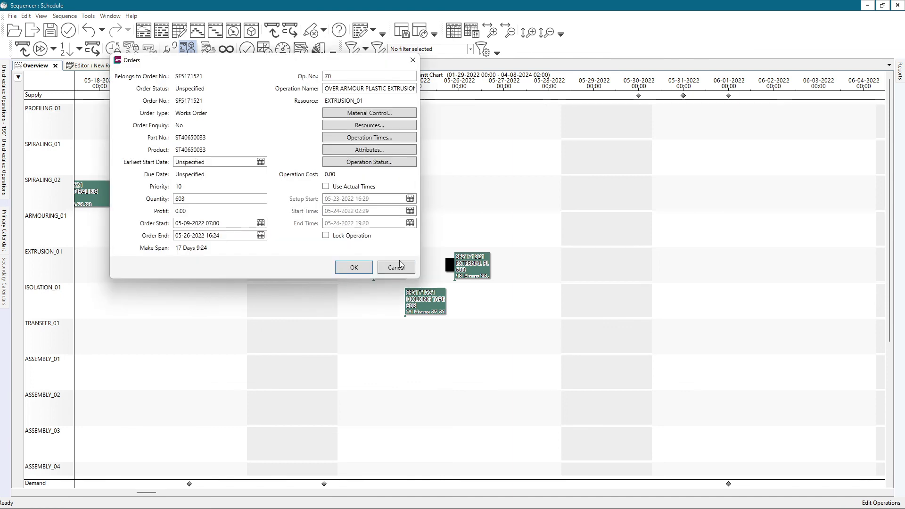
{"action": "left_click", "coordinate": [371, 150]}
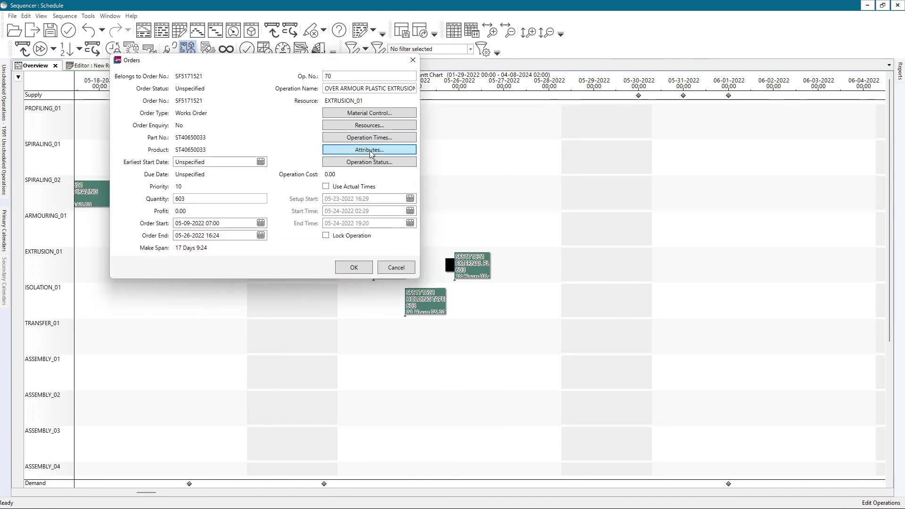
{"action": "left_click_drag", "start_coordinate": [112, 14], "coordinate": [614, 43]}
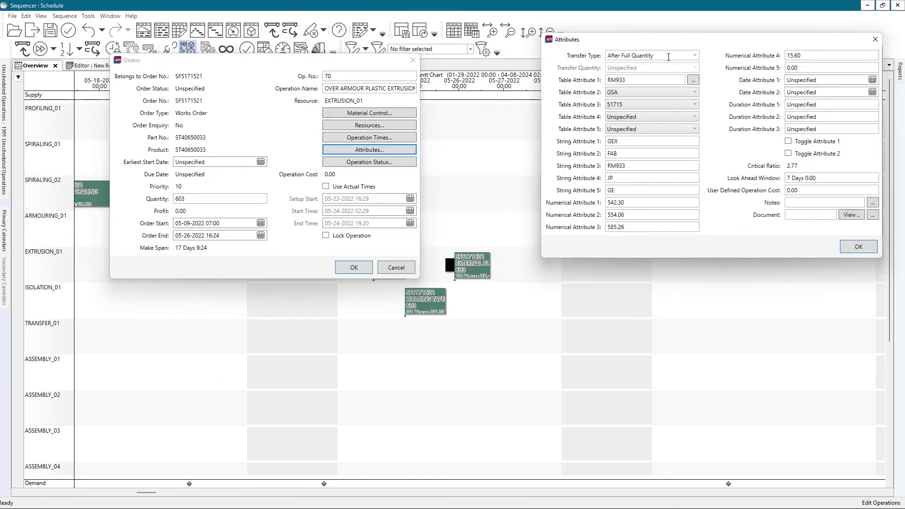
{"action": "left_click", "coordinate": [851, 249]}
{"action": "left_click", "coordinate": [353, 268]}
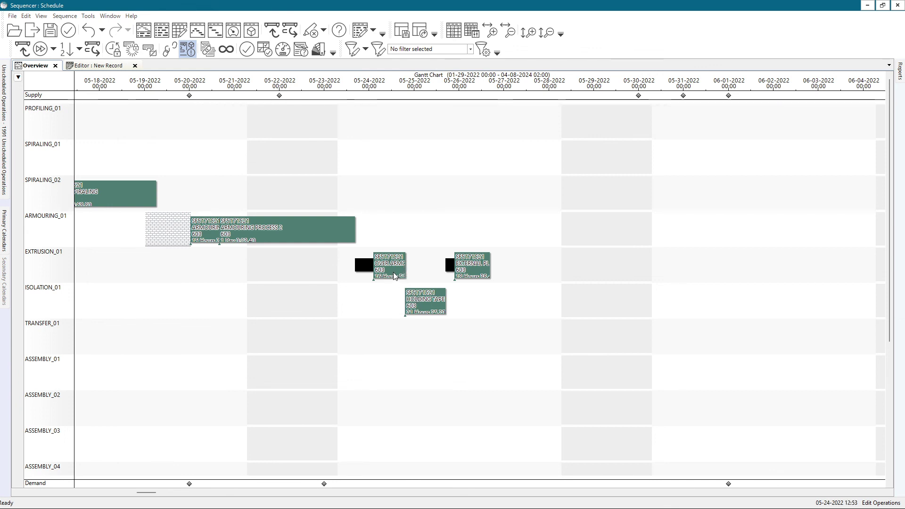
Step: Set OVER ARMOUR PLASTIC EXTRUSION's transfer type to After Transfer Quantity with a transfer quantity of 60
{"action": "double_click", "coordinate": [395, 275]}
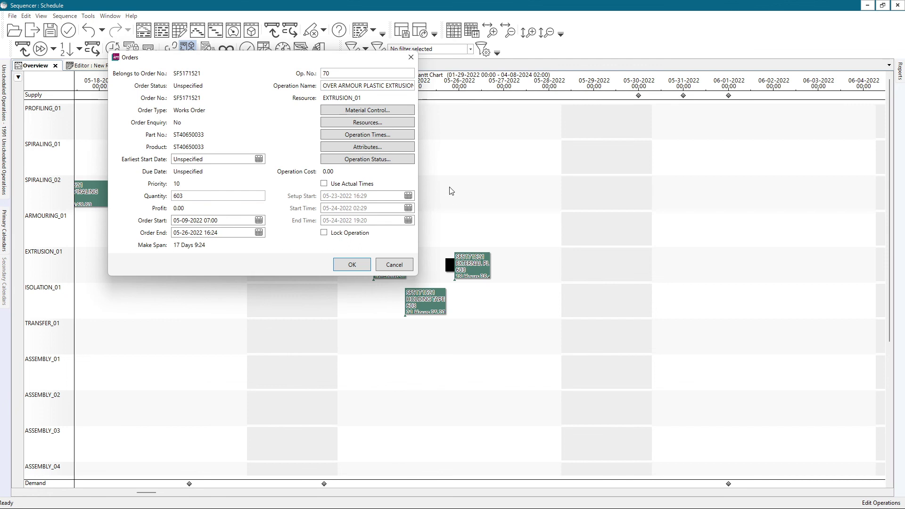
{"action": "left_click", "coordinate": [363, 134]}
{"action": "left_click", "coordinate": [378, 193]}
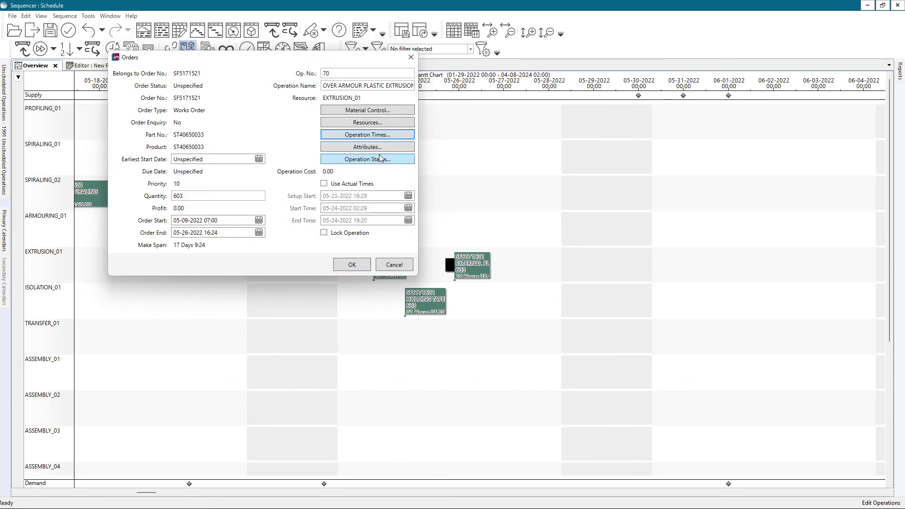
{"action": "left_click", "coordinate": [367, 146]}
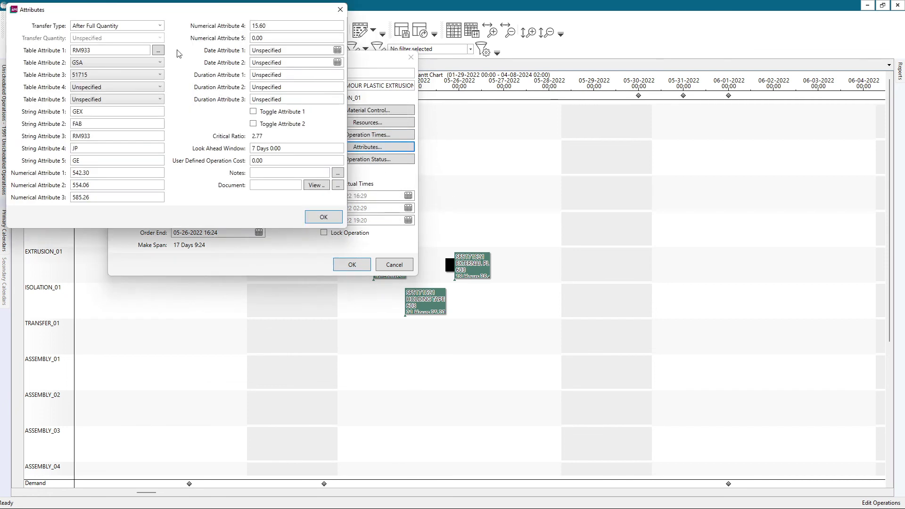
{"action": "left_click", "coordinate": [160, 25]}
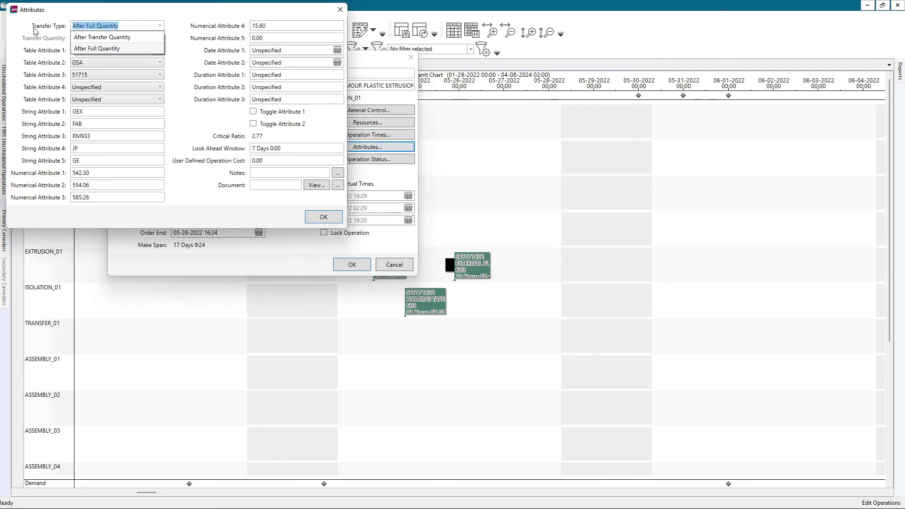
{"action": "left_click", "coordinate": [90, 38]}
{"action": "left_click_drag", "start_coordinate": [109, 9], "coordinate": [629, 75]}
{"action": "key", "text": "Tab"}
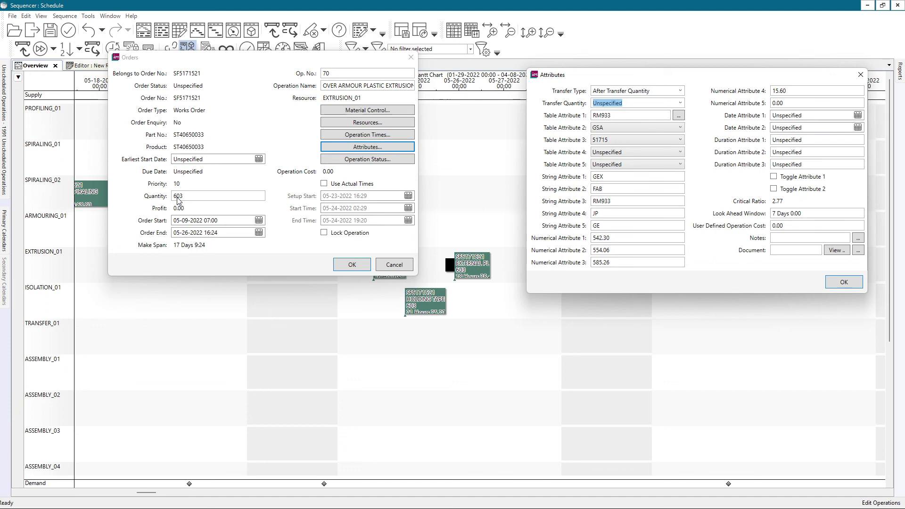
{"action": "left_click", "coordinate": [637, 104]}
{"action": "left_click_drag", "start_coordinate": [637, 103], "coordinate": [572, 106]}
{"action": "type", "text": "60"}
{"action": "left_click_drag", "start_coordinate": [603, 103], "coordinate": [583, 103]}
{"action": "left_click", "coordinate": [844, 282]}
{"action": "left_click", "coordinate": [351, 264]}
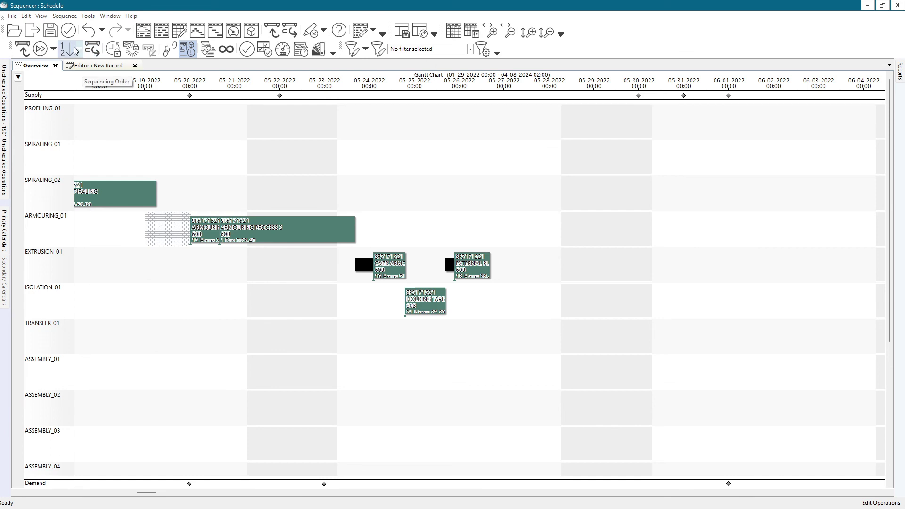
Step: Try clearing the schedule and sequencing every order forward by due date
{"action": "left_click", "coordinate": [24, 49]}
{"action": "left_click", "coordinate": [64, 16]}
{"action": "mouse_move", "coordinate": [94, 26]}
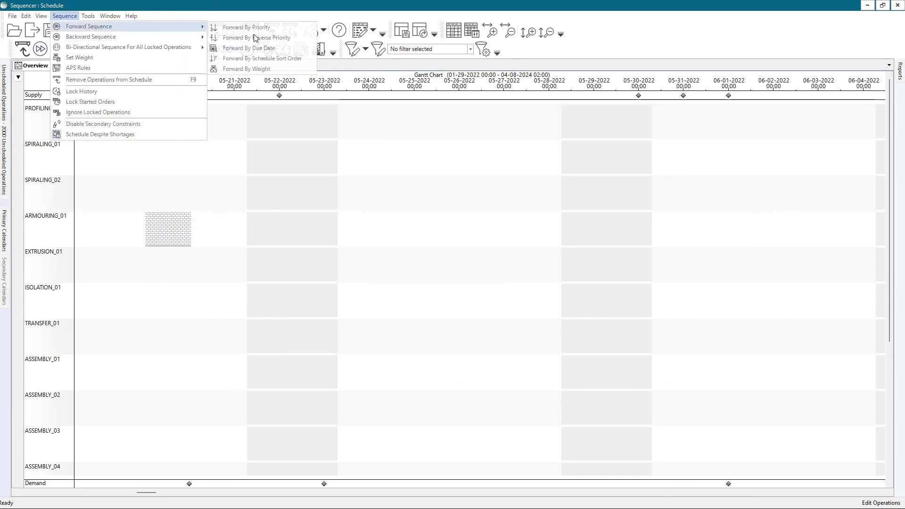
{"action": "left_click", "coordinate": [261, 48]}
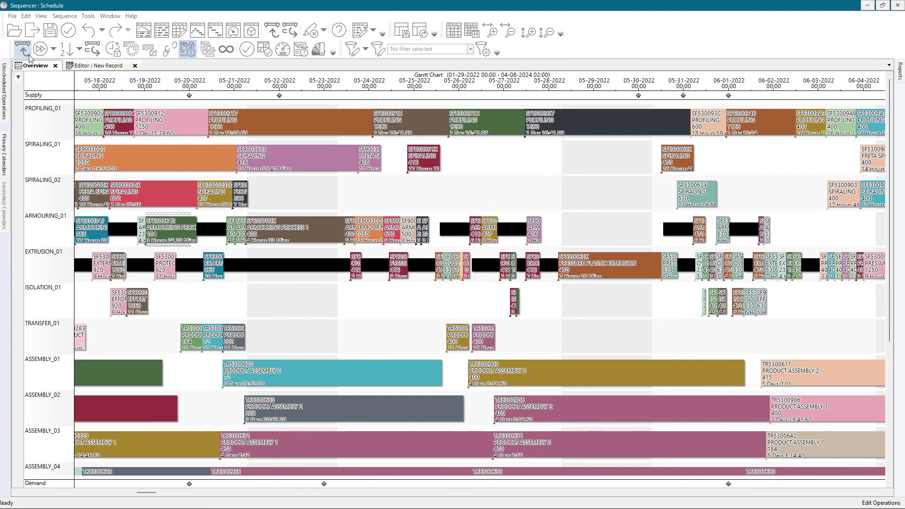
Step: Place the first order in the record list on the planning board and view where HOLDING TAPES ADDITION starts relative to OVER ARMOUR PLASTIC EXTRUSION
{"action": "left_click", "coordinate": [91, 67]}
{"action": "right_click", "coordinate": [57, 102]}
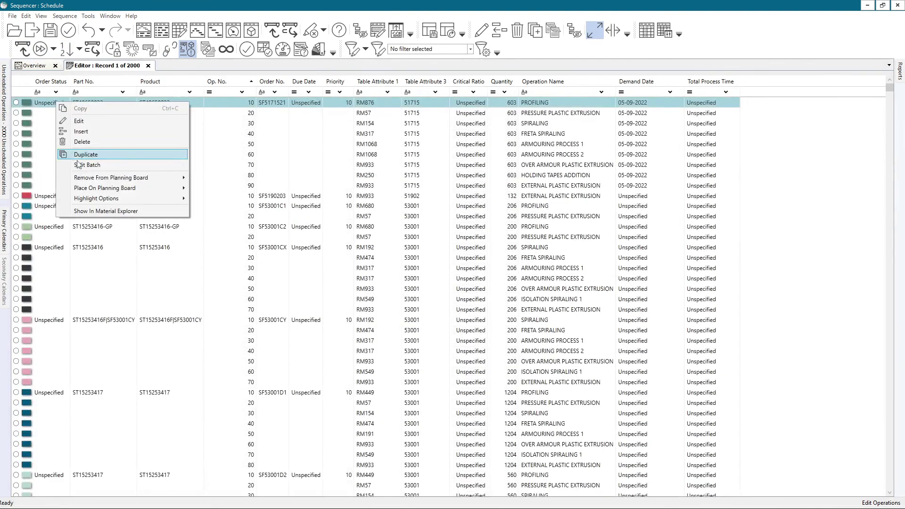
{"action": "mouse_move", "coordinate": [95, 189]}
{"action": "left_click", "coordinate": [226, 188]}
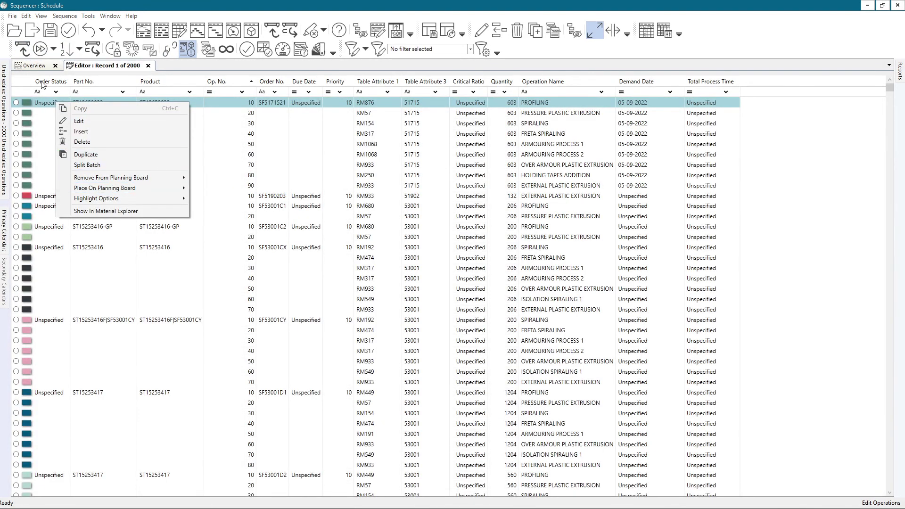
{"action": "left_click", "coordinate": [32, 66]}
{"action": "scroll", "coordinate": [415, 311], "scroll_direction": "up", "scroll_amount": 3}
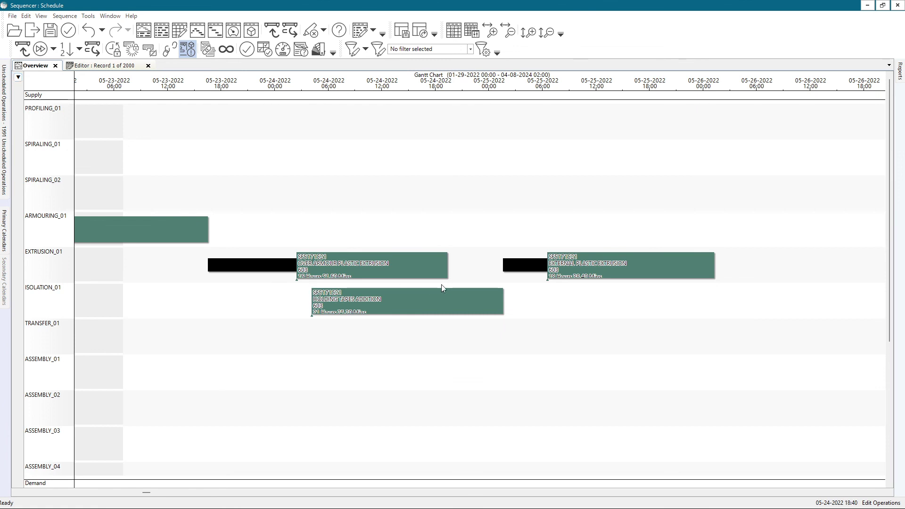
{"action": "scroll", "coordinate": [453, 284], "scroll_direction": "down", "scroll_amount": 1}
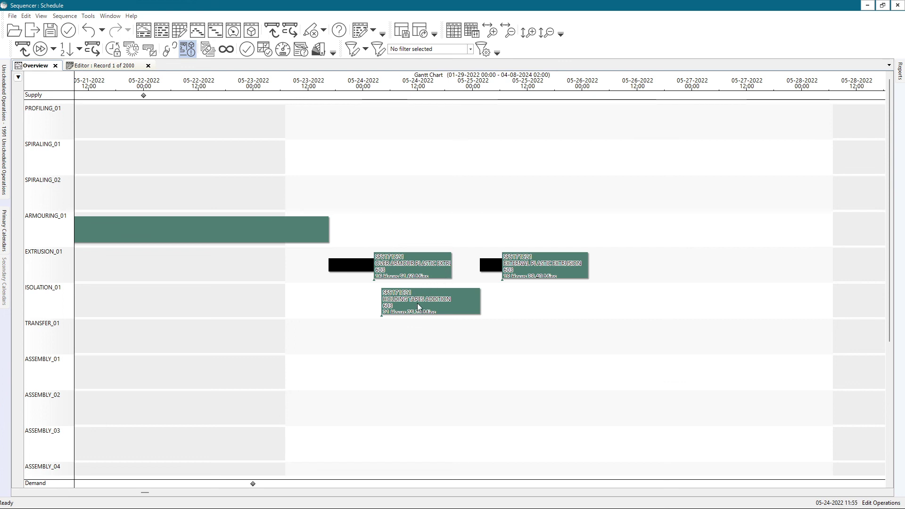
Step: Check the operation times of OVER ARMOUR PLASTIC EXTRUSION on EXTRUSION_01
{"action": "double_click", "coordinate": [410, 264]}
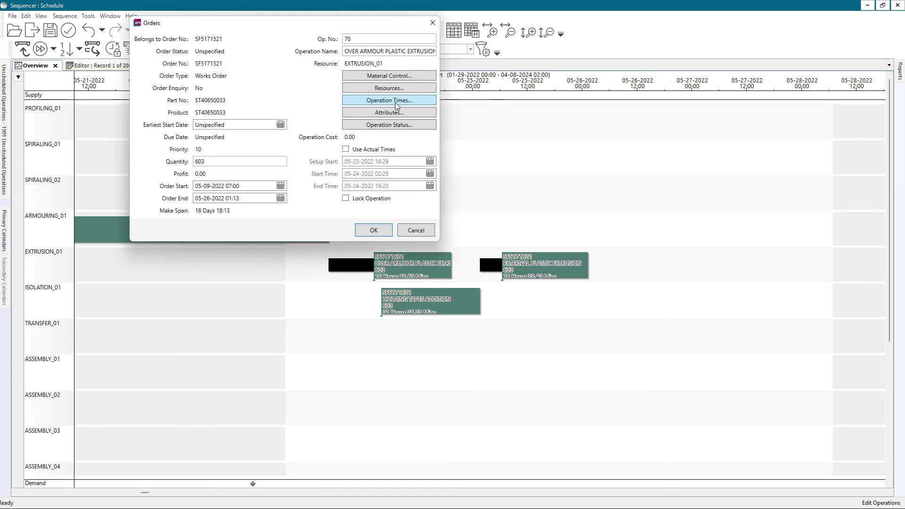
{"action": "left_click", "coordinate": [395, 102]}
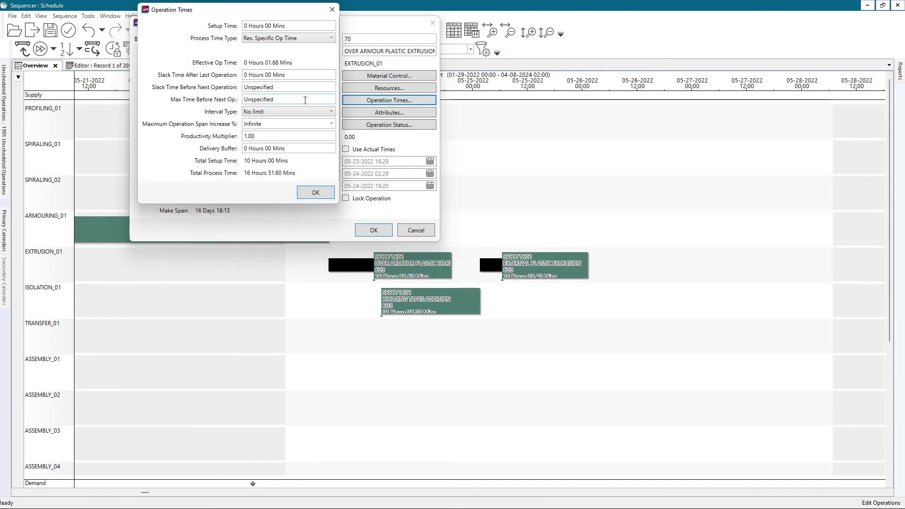
{"action": "left_click", "coordinate": [315, 192]}
Step: Increase the transfer quantity in the attributes of OVER ARMOUR PLASTIC EXTRUSION and save the order changes
{"action": "left_click", "coordinate": [361, 113]}
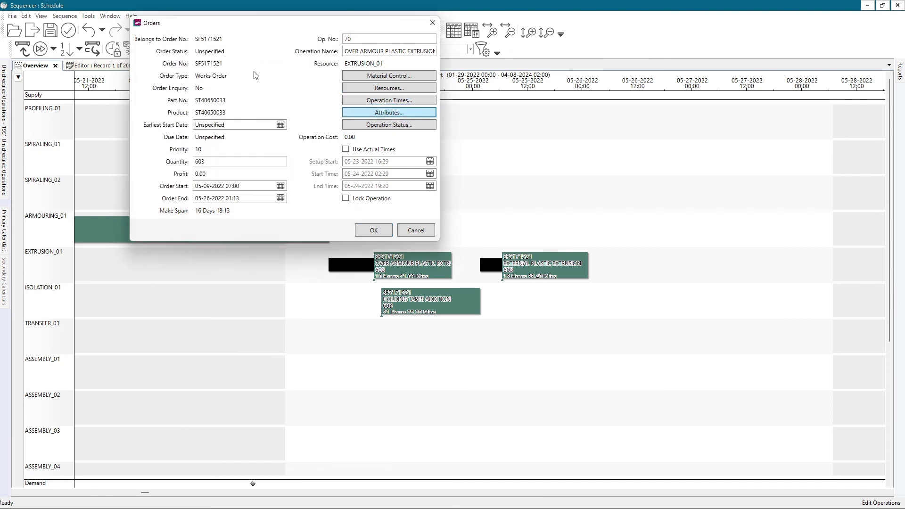
{"action": "double_click", "coordinate": [76, 38]}
{"action": "left_click", "coordinate": [78, 38]}
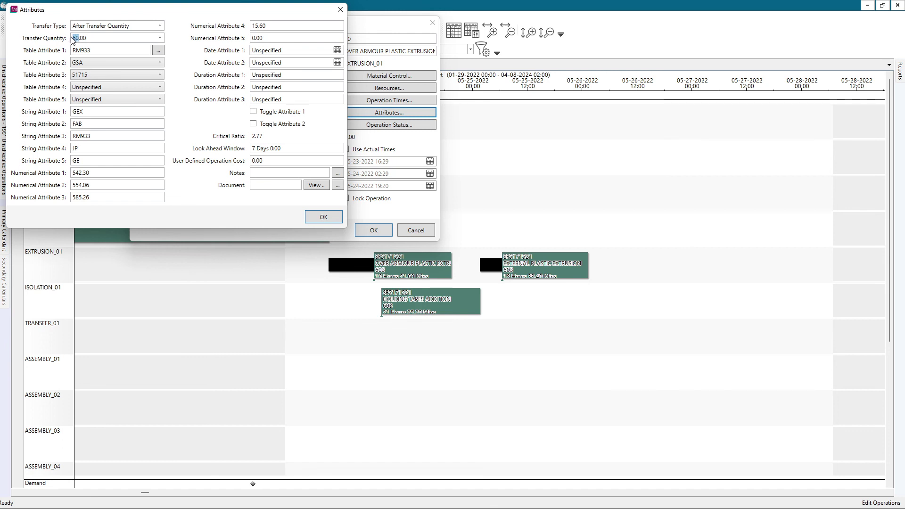
{"action": "type", "text": "1"}
{"action": "left_click", "coordinate": [323, 215]}
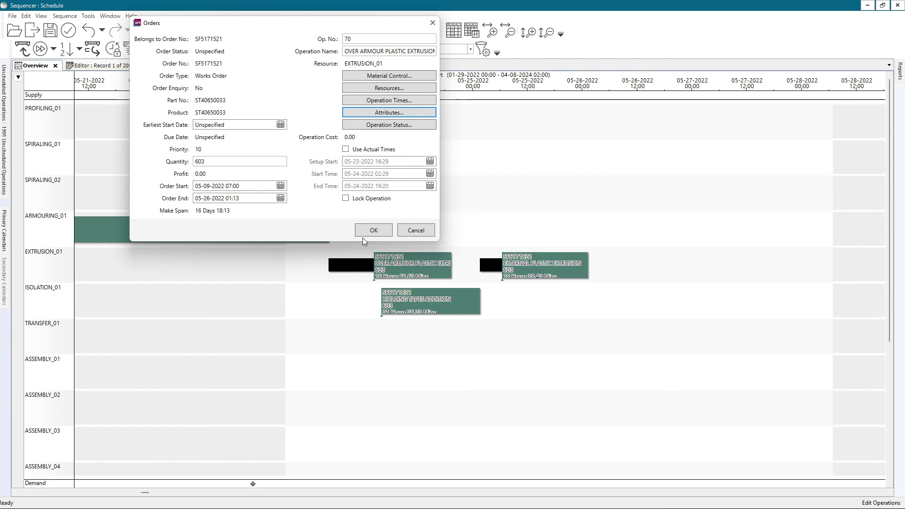
{"action": "left_click", "coordinate": [370, 231]}
Step: Repair the schedule to apply the new transfer quantity and view the order's operations across all resources
{"action": "left_click", "coordinate": [89, 15]}
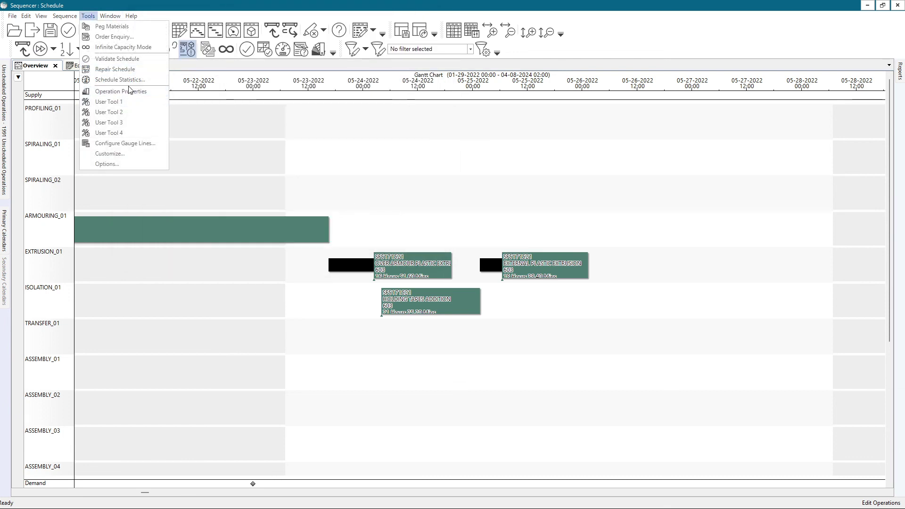
{"action": "left_click", "coordinate": [114, 69]}
{"action": "left_click", "coordinate": [429, 289]}
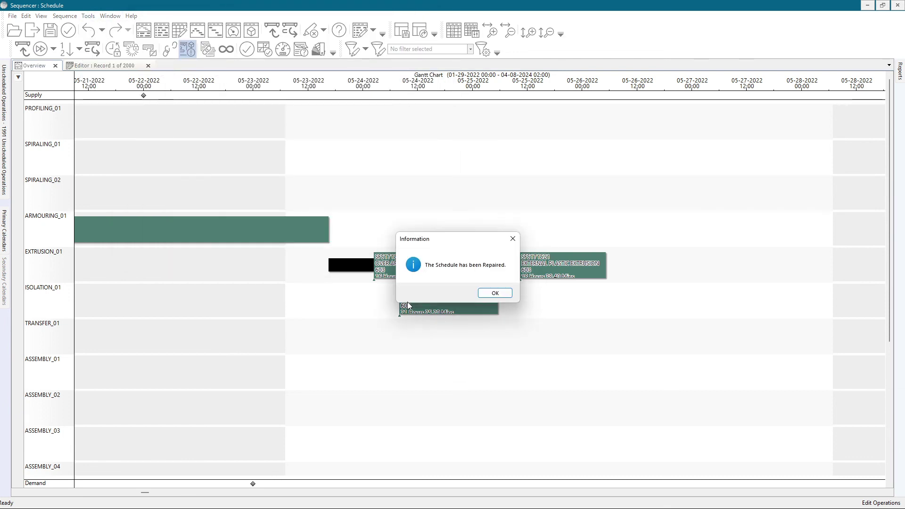
{"action": "key", "text": "Return"}
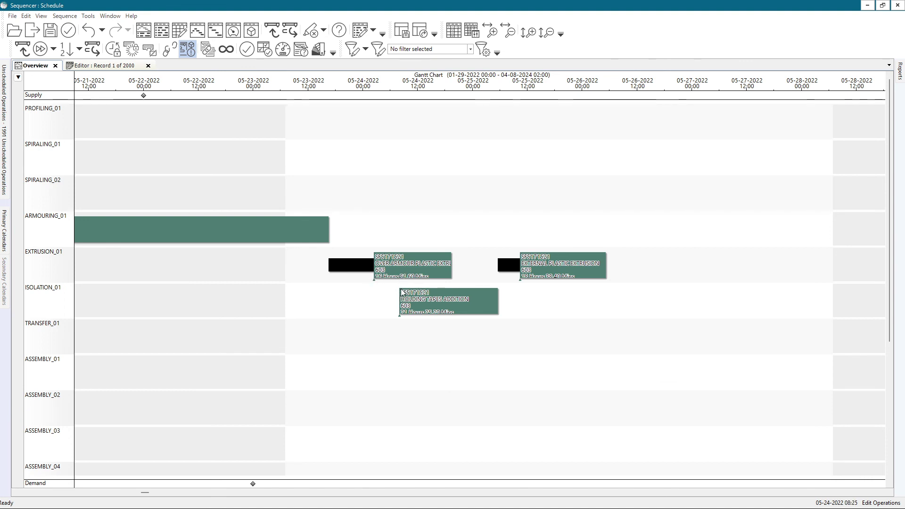
{"action": "scroll", "coordinate": [401, 294], "scroll_direction": "down", "scroll_amount": 1}
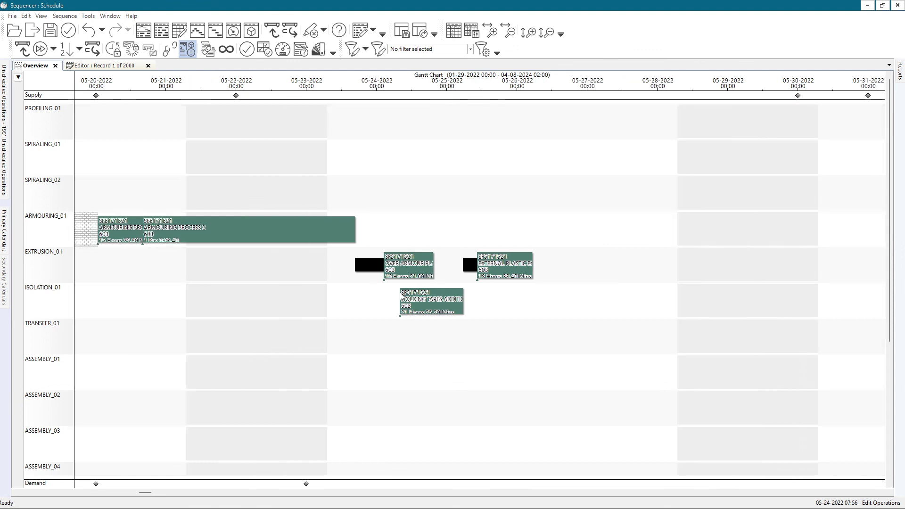
{"action": "scroll", "coordinate": [413, 325], "scroll_direction": "down", "scroll_amount": 3}
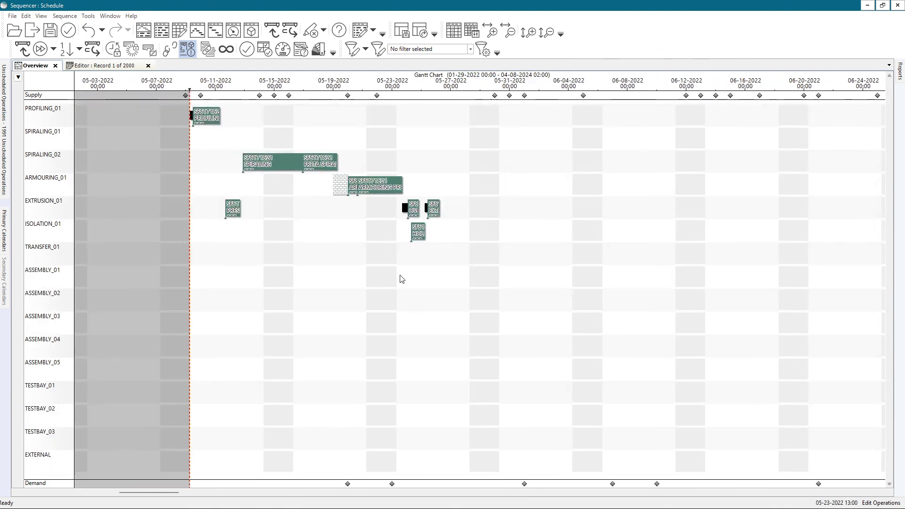